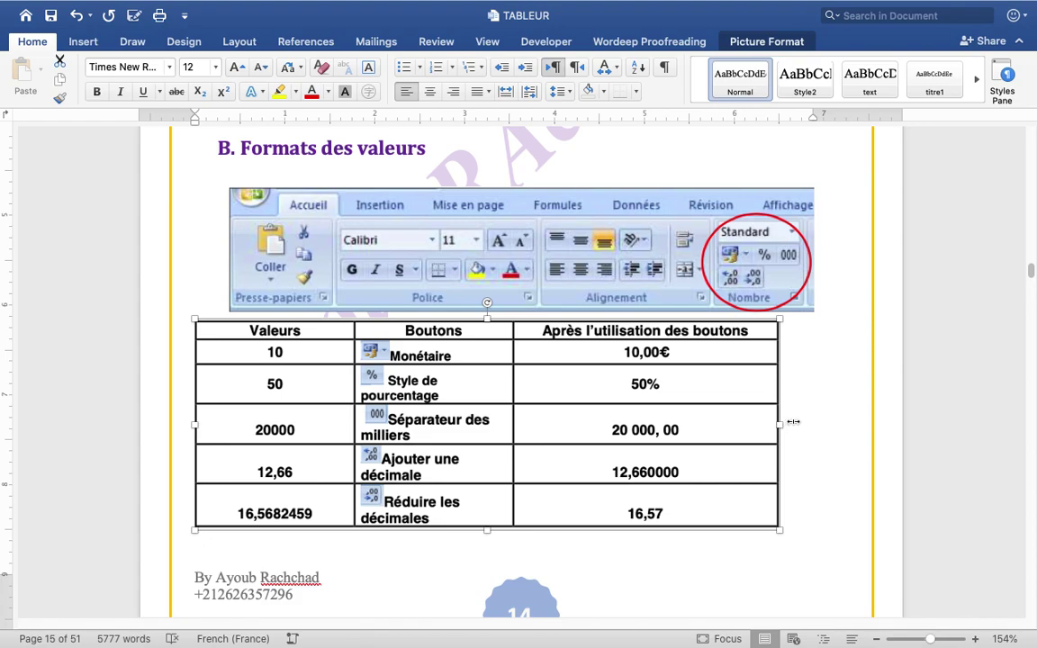
Widen the number-formats table in Word, then bring the Excel workbook into view
drag(783, 426, 838, 424)
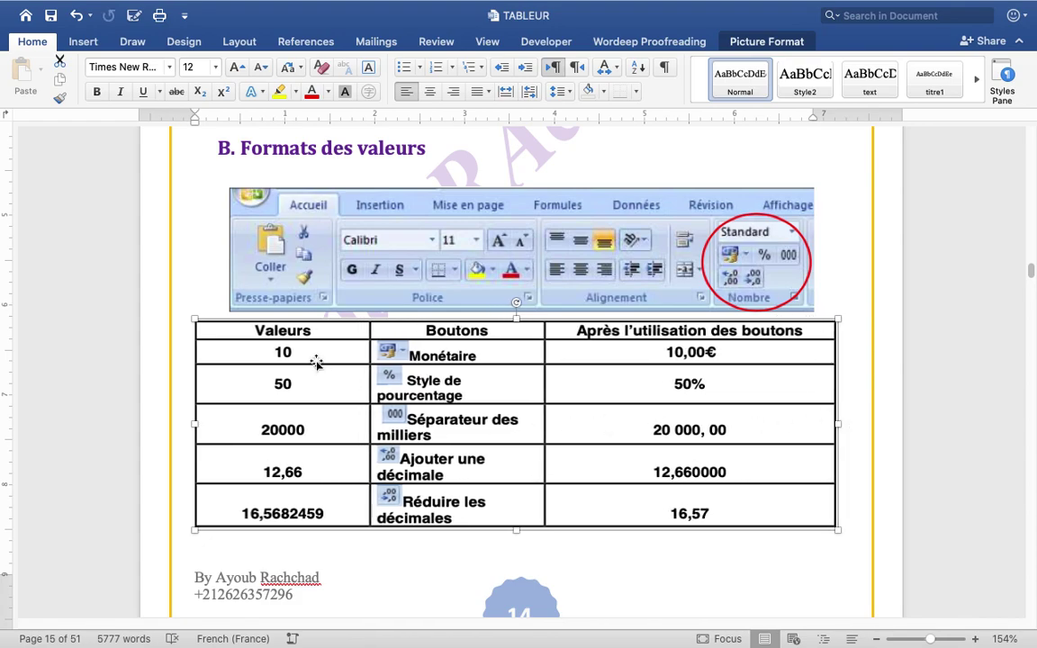
key(ctrl+Left)
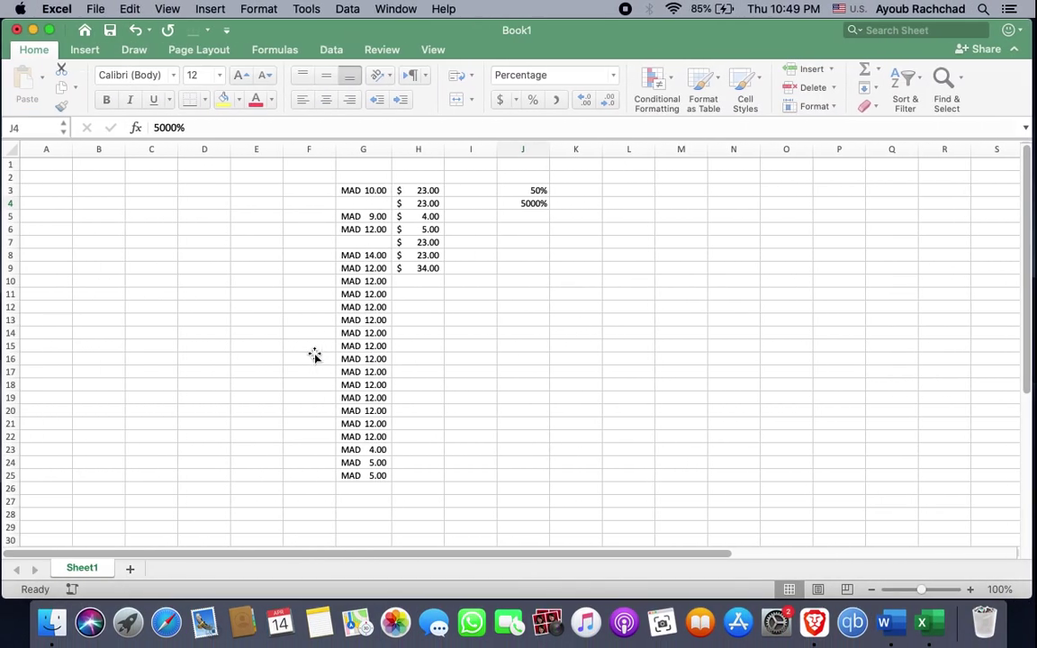
Clear the old MAD, dollar and percentage example values from the sheet
click(578, 452)
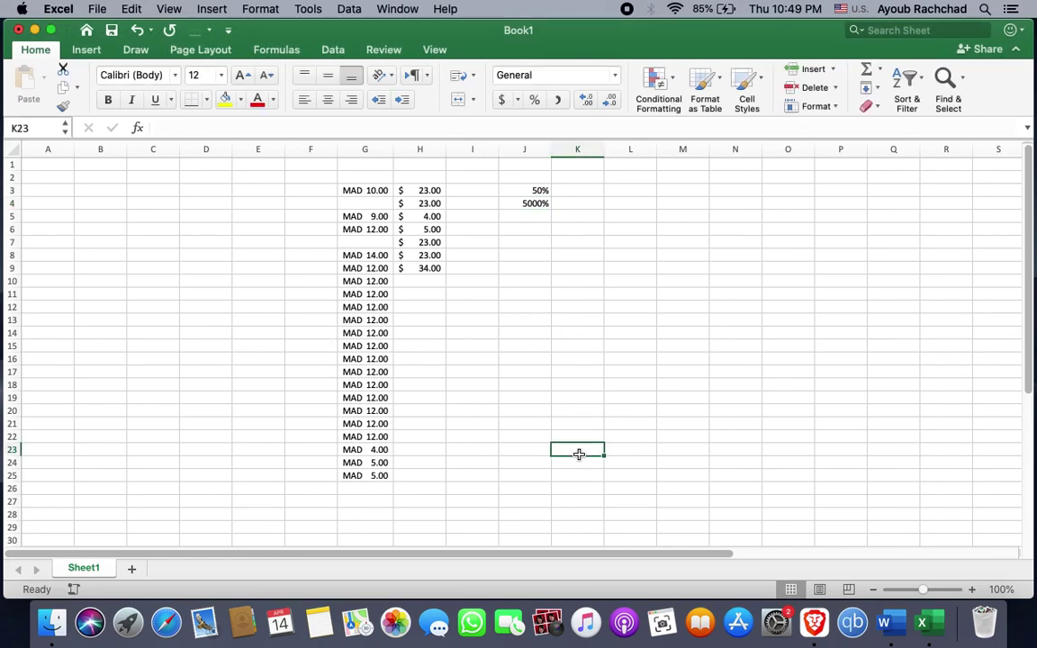
mouse_move(612, 477)
mouse_down()
mouse_move(370, 348)
mouse_move(324, 181)
mouse_up()
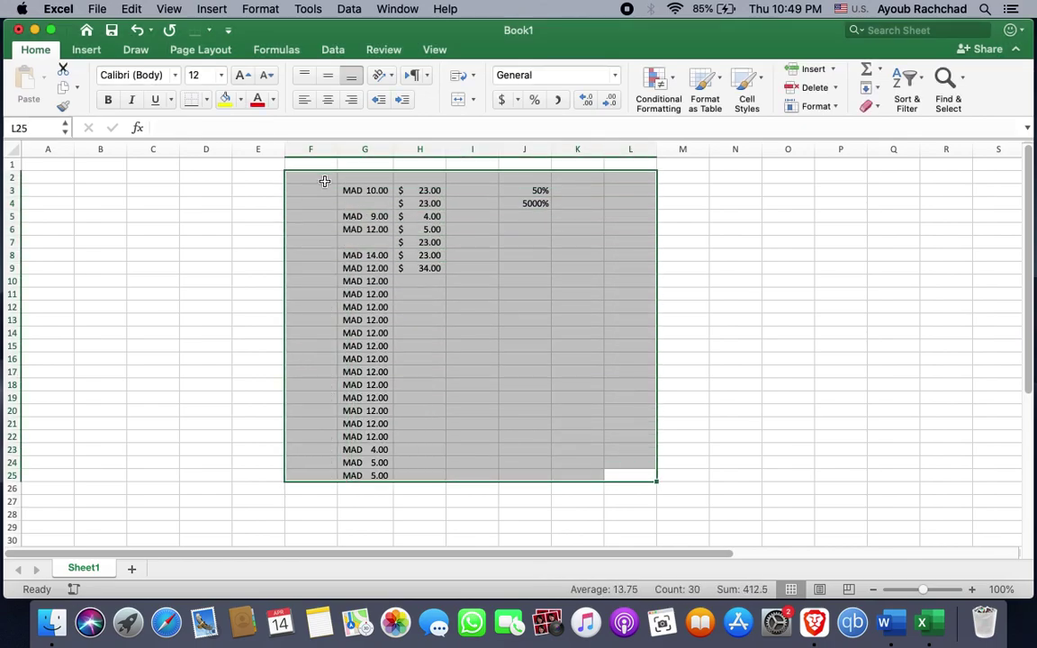
key(Delete)
click(208, 240)
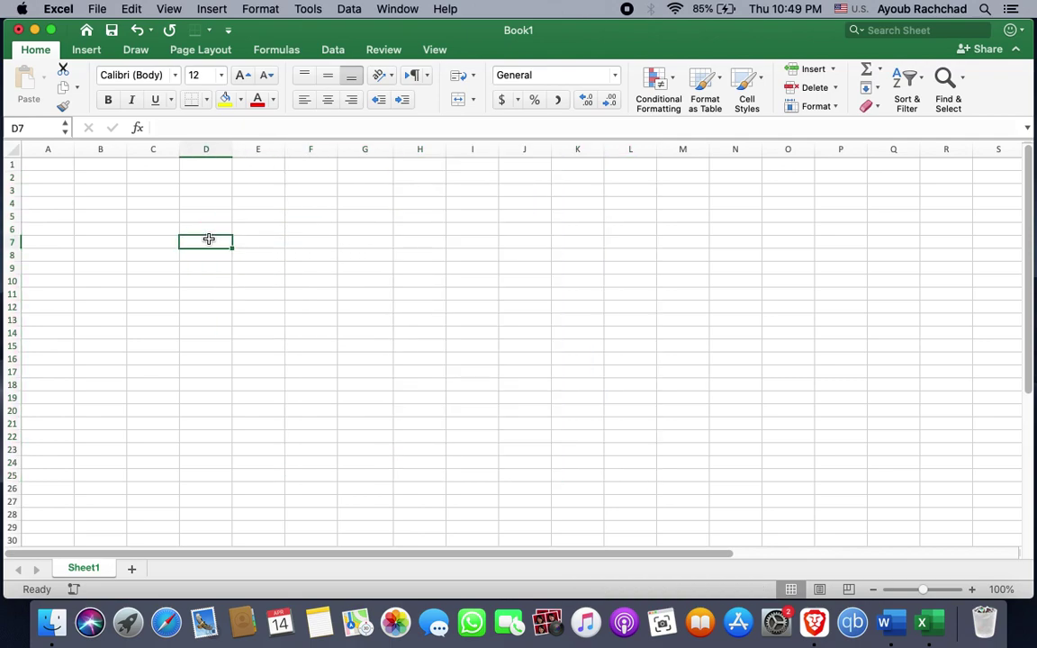
Enter 10 in cells G4 and B5, leaving B5 selected for formatting
click(365, 204)
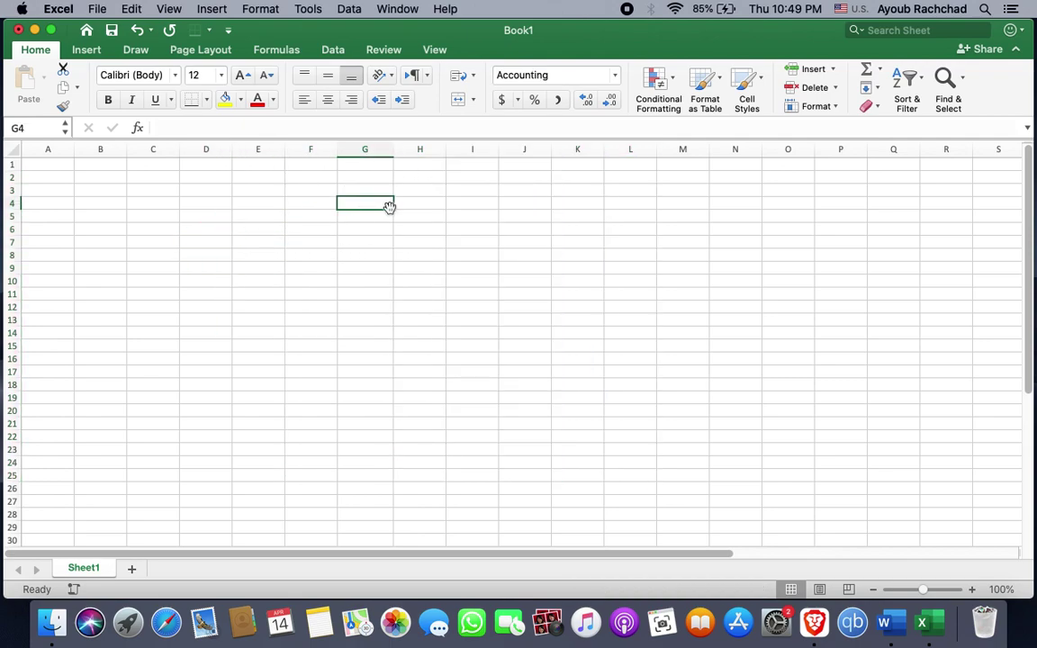
text(10)
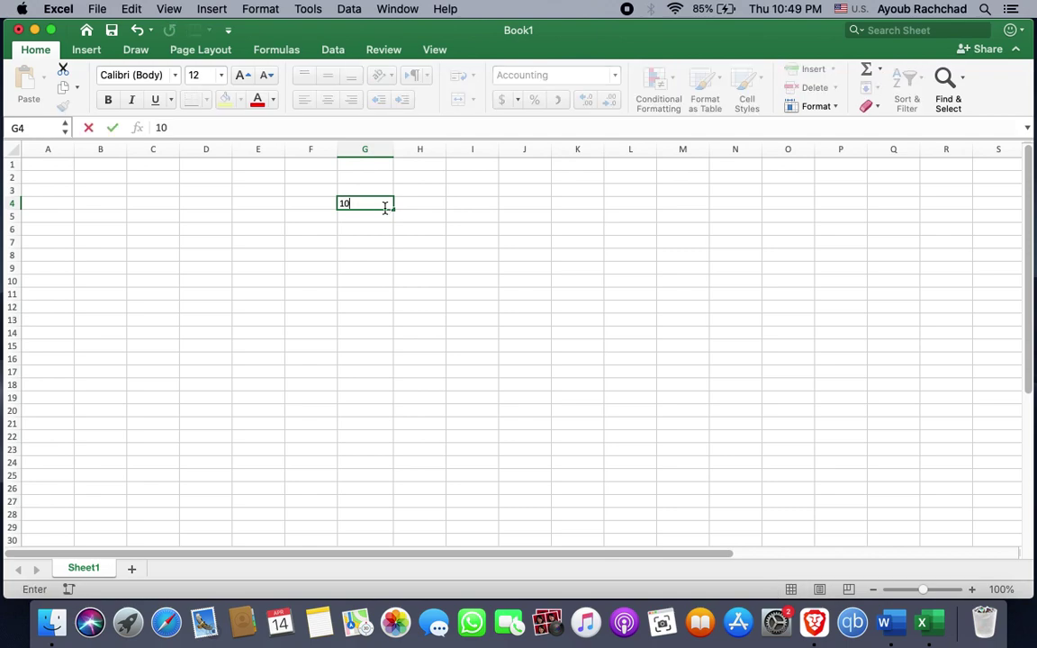
click(388, 281)
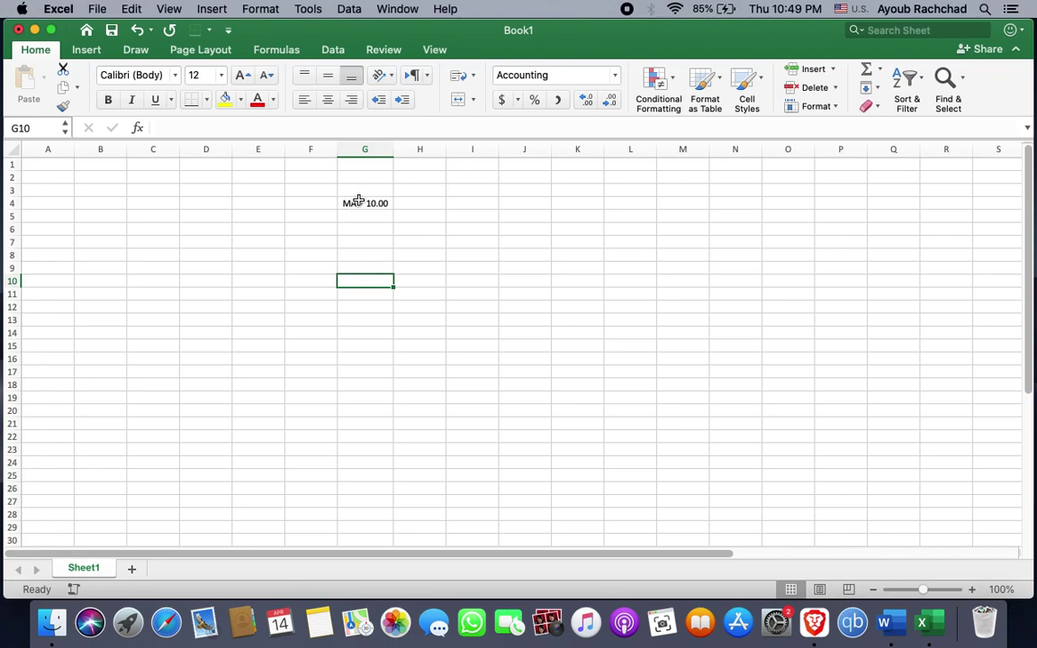
click(89, 214)
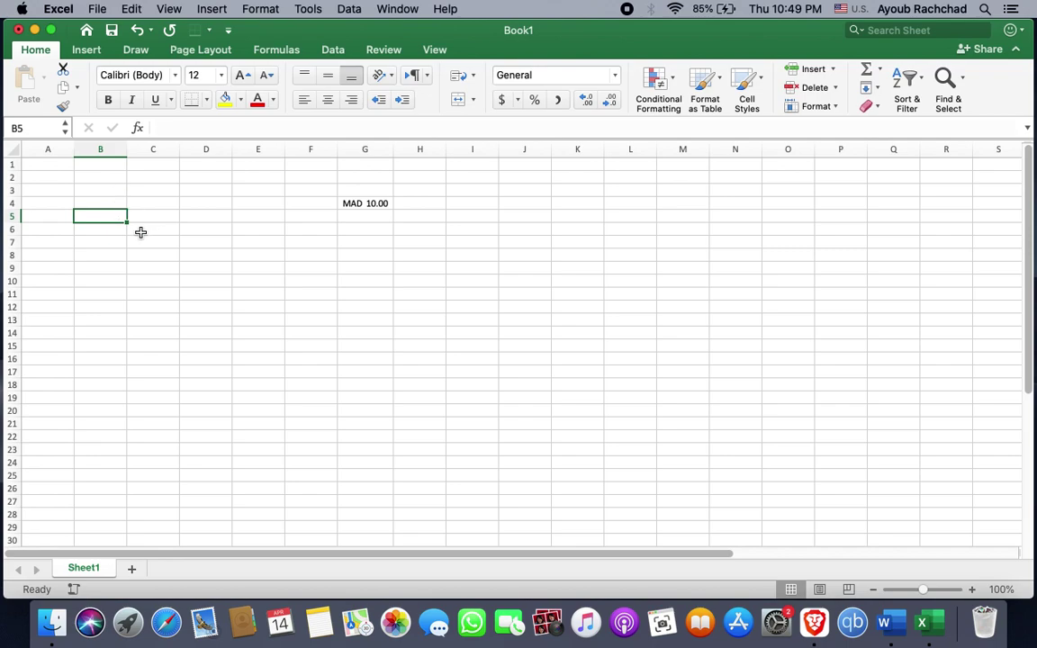
text(10)
key(Return)
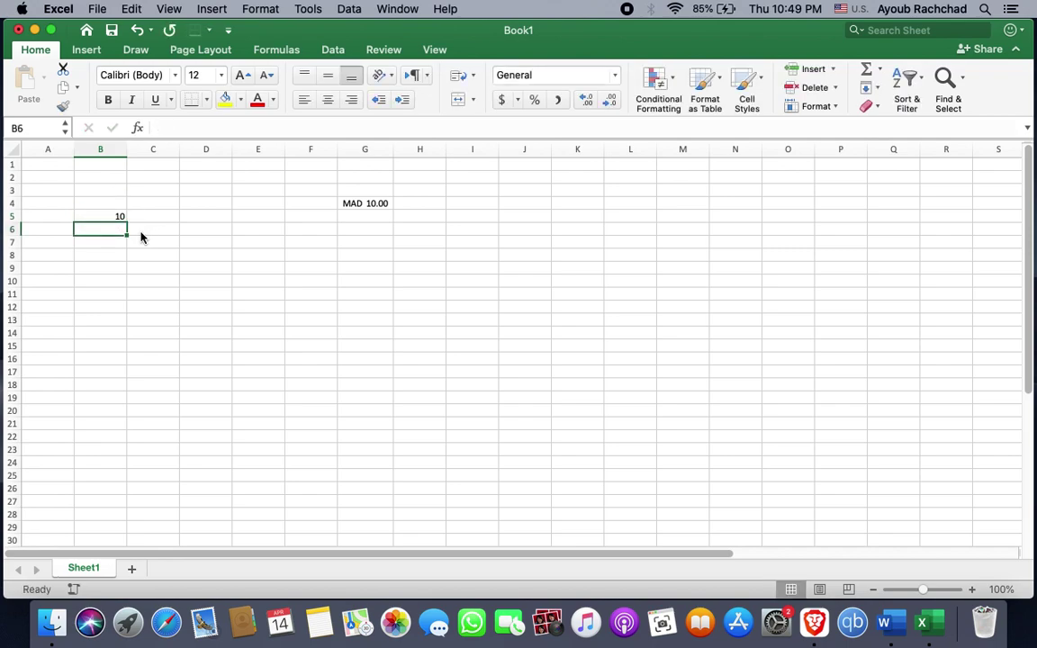
click(92, 214)
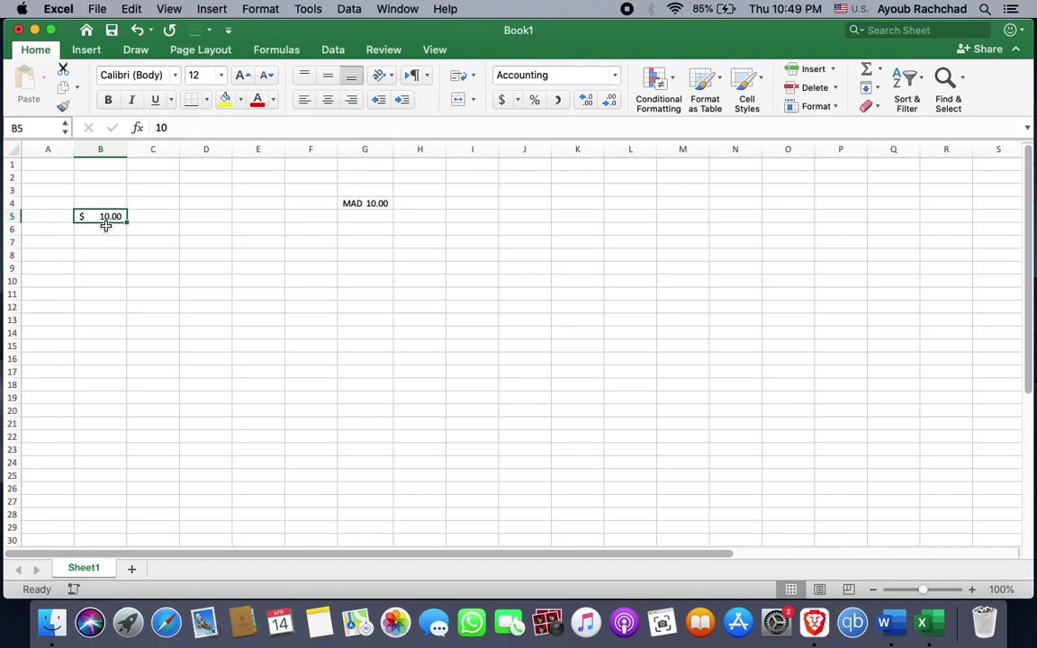
Enter 50 in cell B6
click(105, 233)
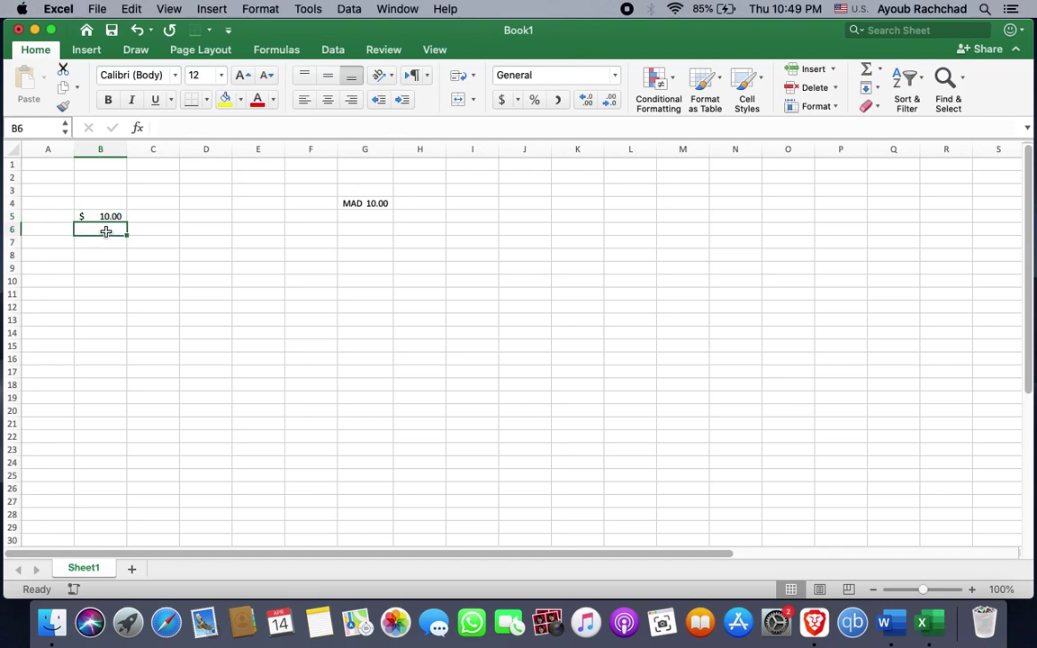
text(50)
click(99, 247)
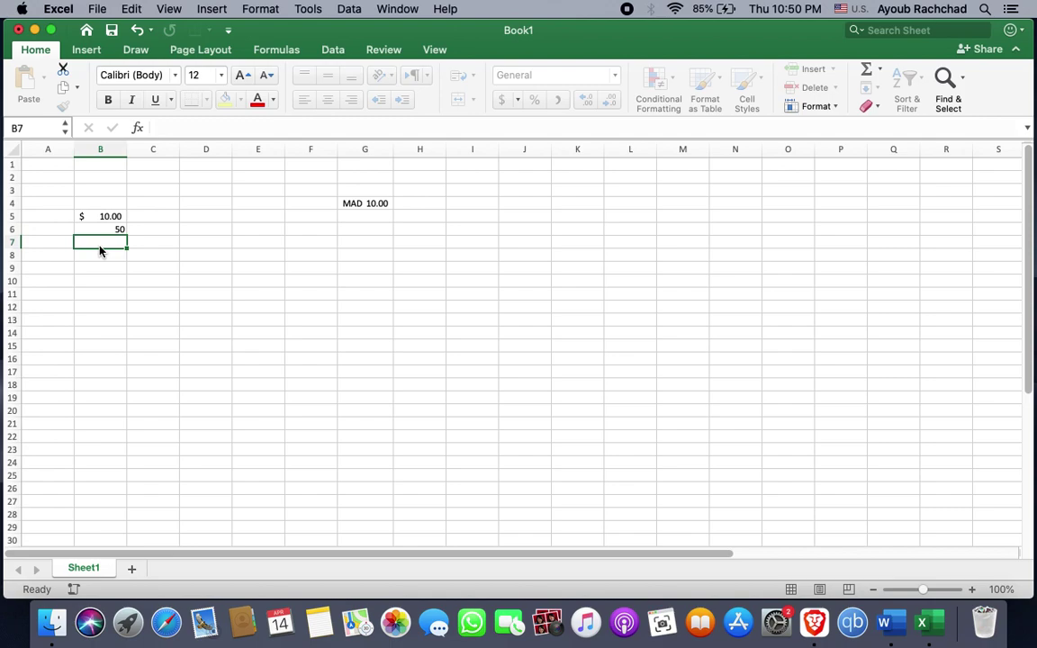
Give B6 dollar accounting format, then bring up the accounting currency choices for C5
click(115, 233)
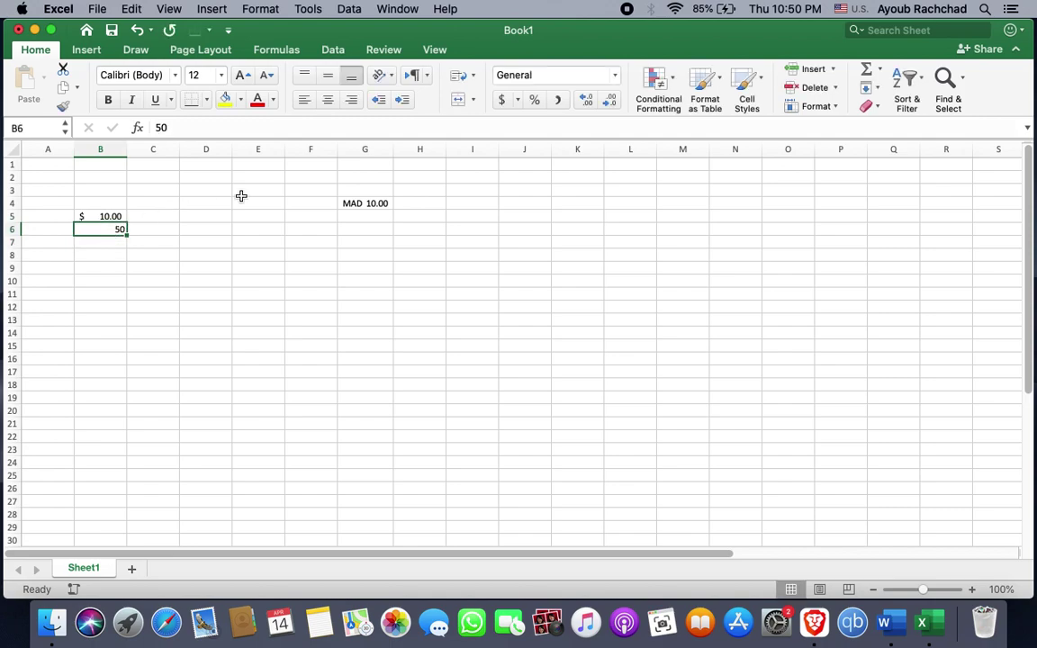
click(503, 101)
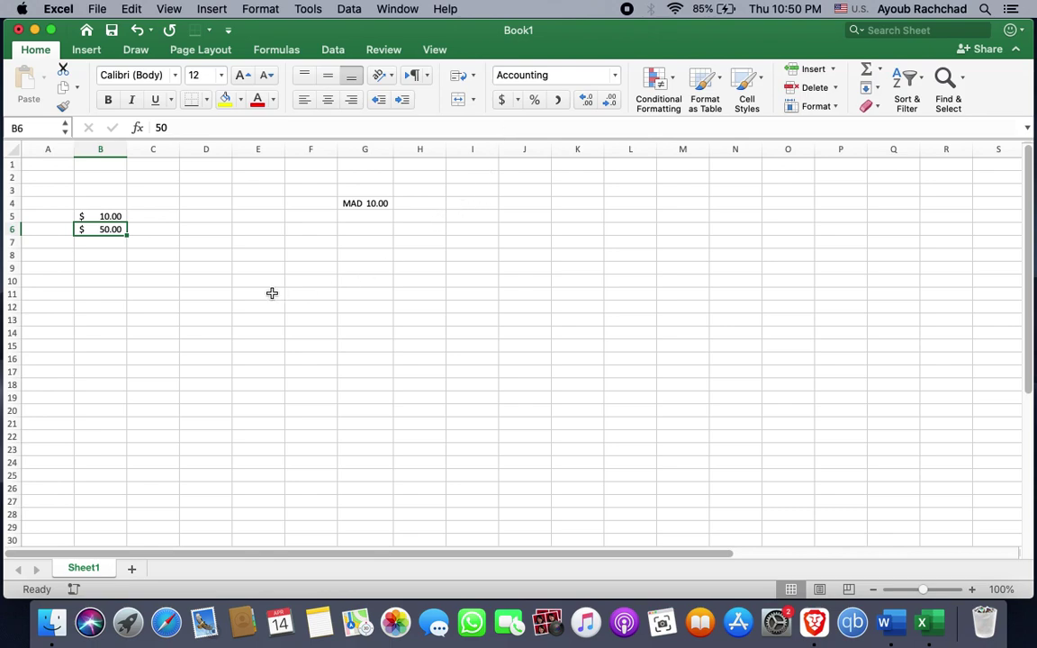
click(156, 218)
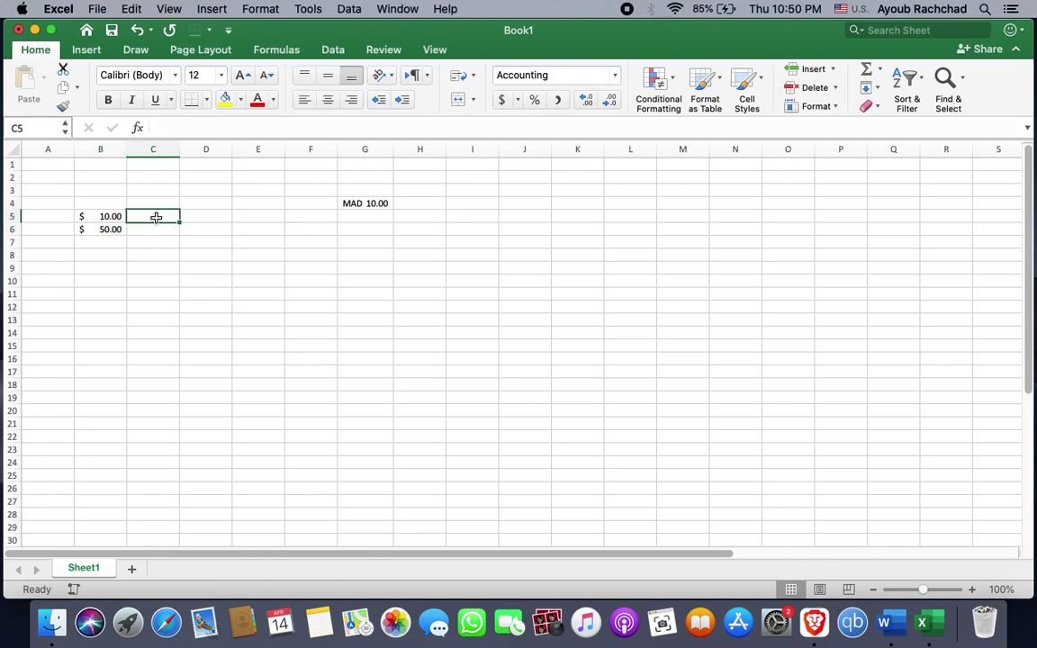
click(519, 101)
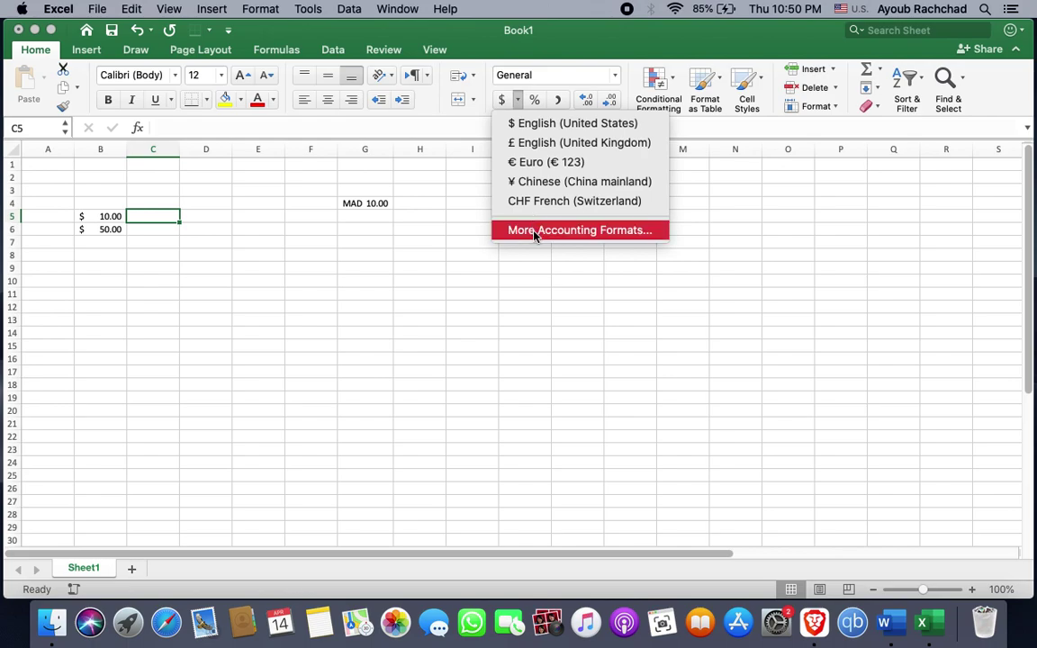
Format C5 as accounting with the MAD symbol and 2 decimal places
click(535, 232)
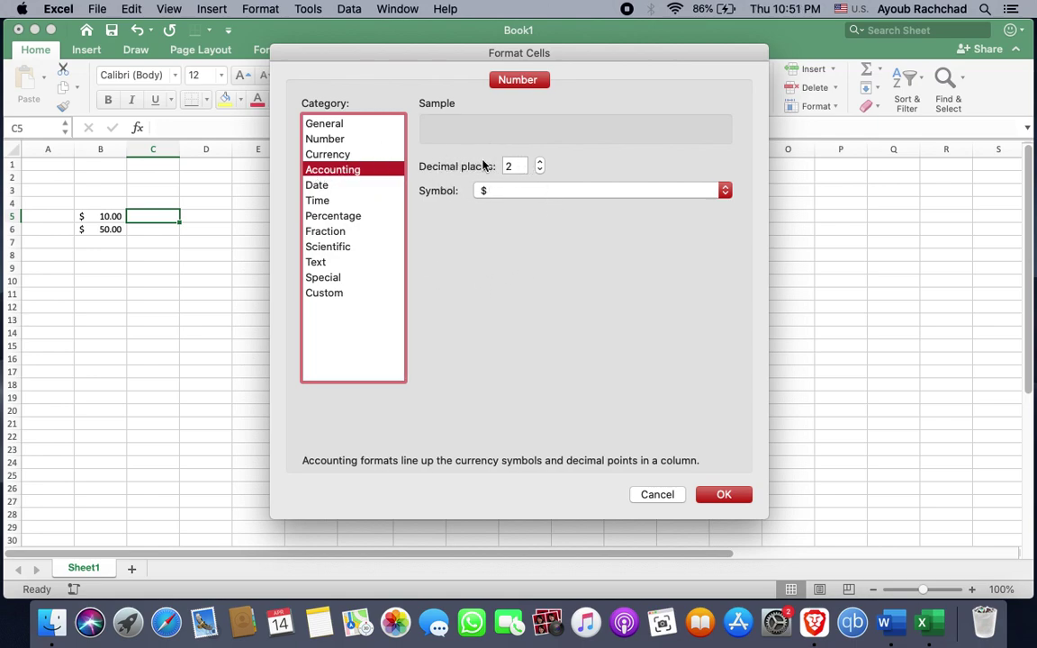
click(539, 163)
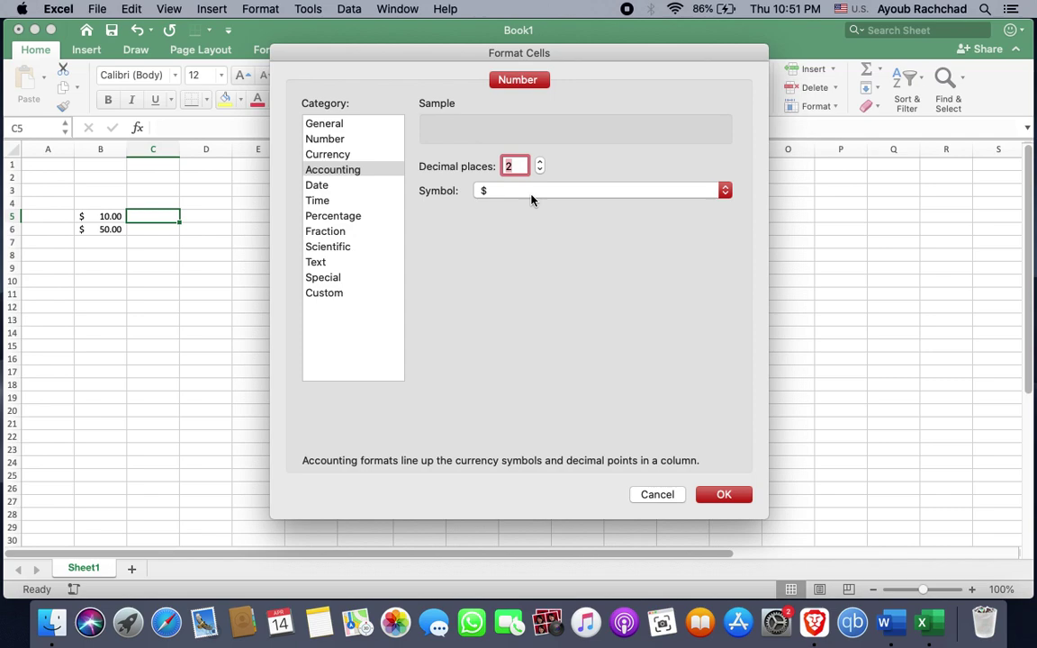
click(532, 194)
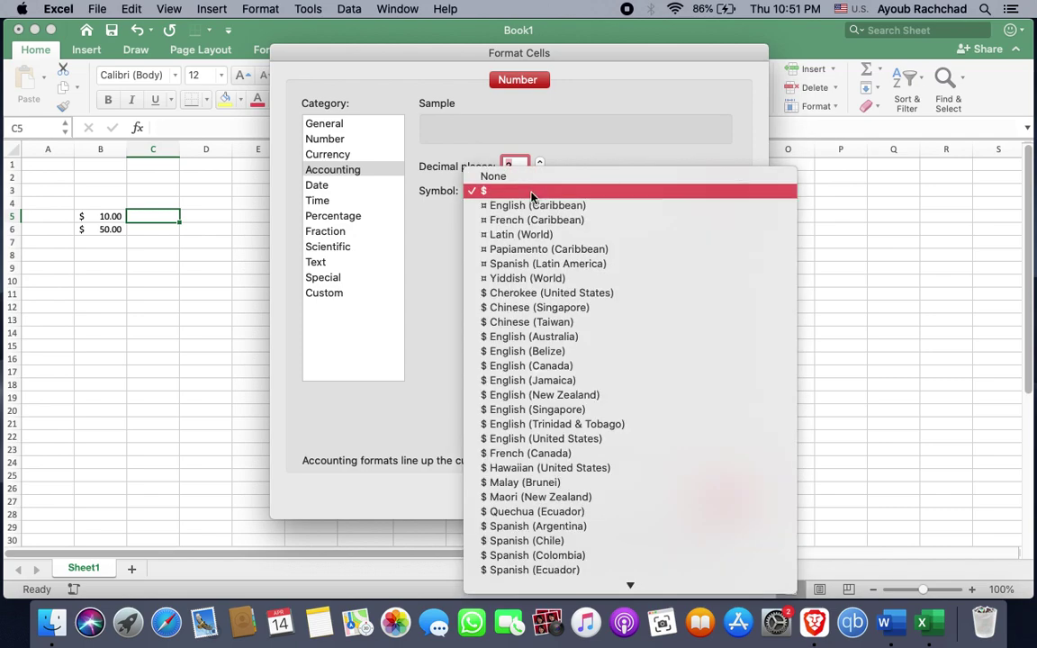
click(532, 192)
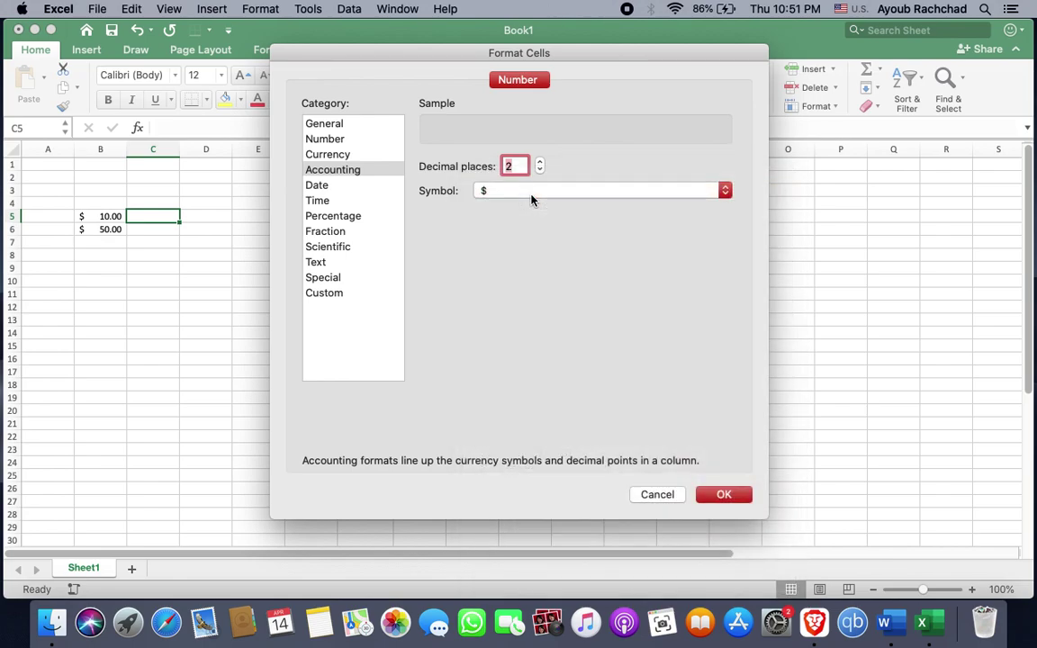
click(532, 198)
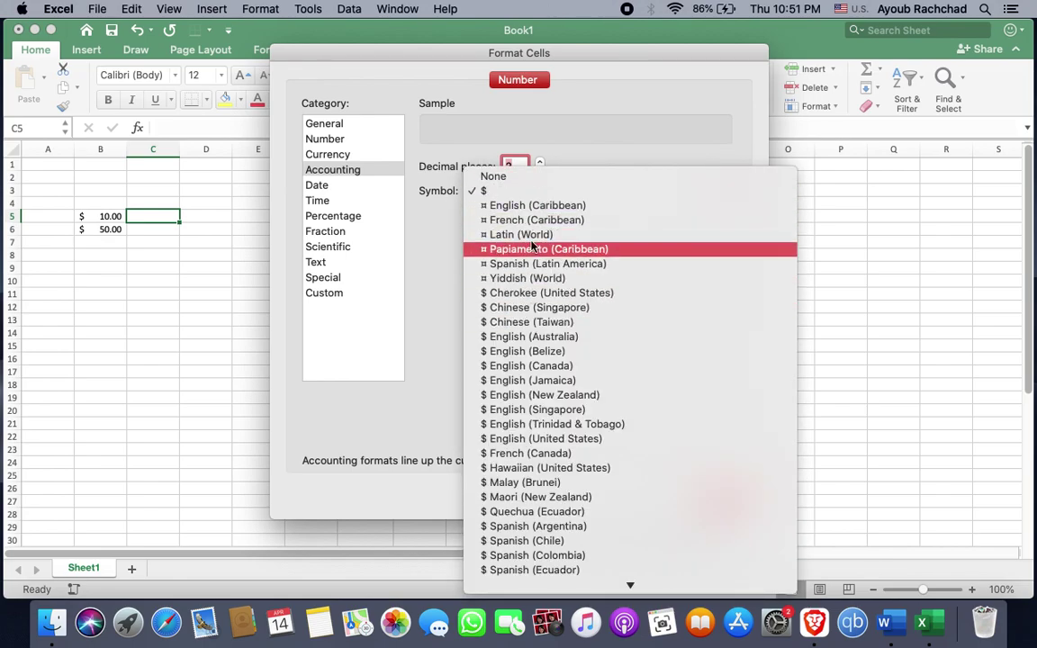
scroll(530, 230, down, 5)
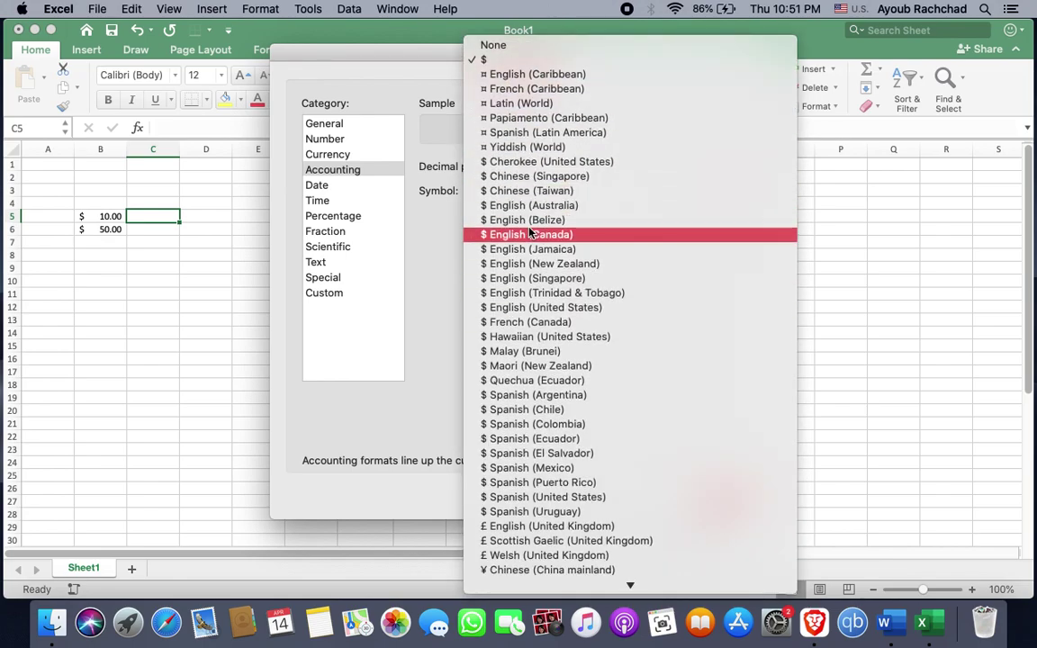
scroll(529, 231, down, 4)
scroll(530, 232, up, 3)
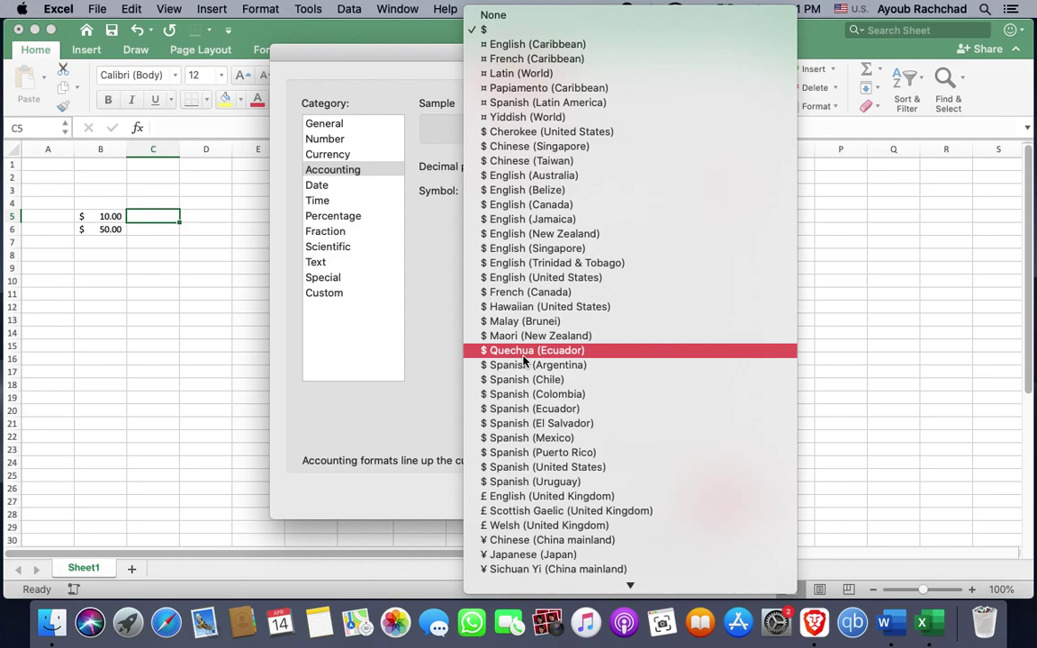
key(m)
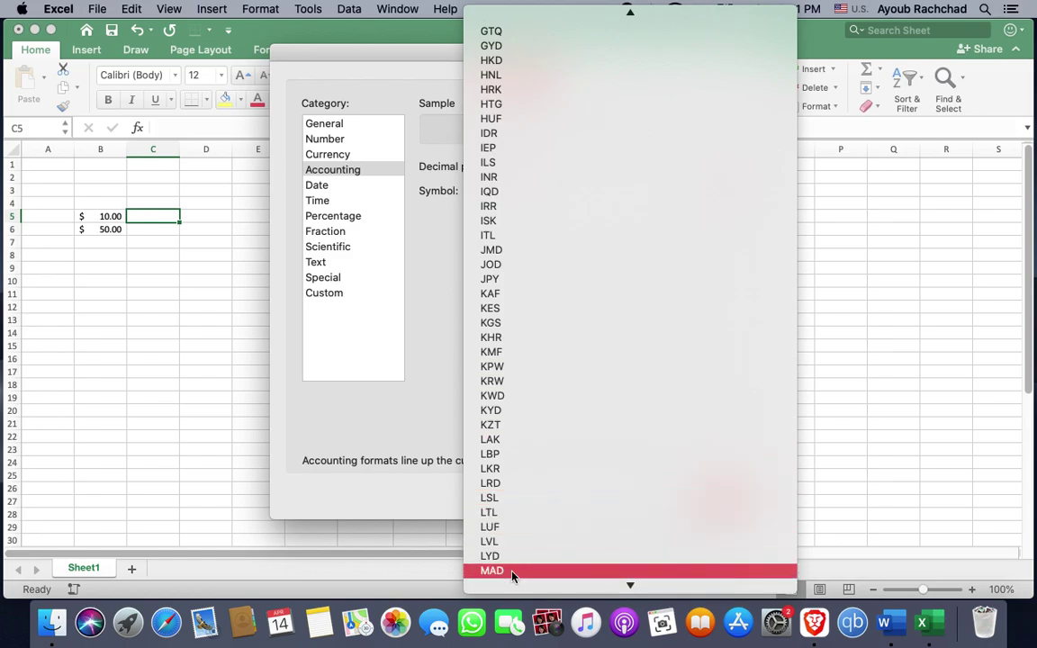
click(511, 574)
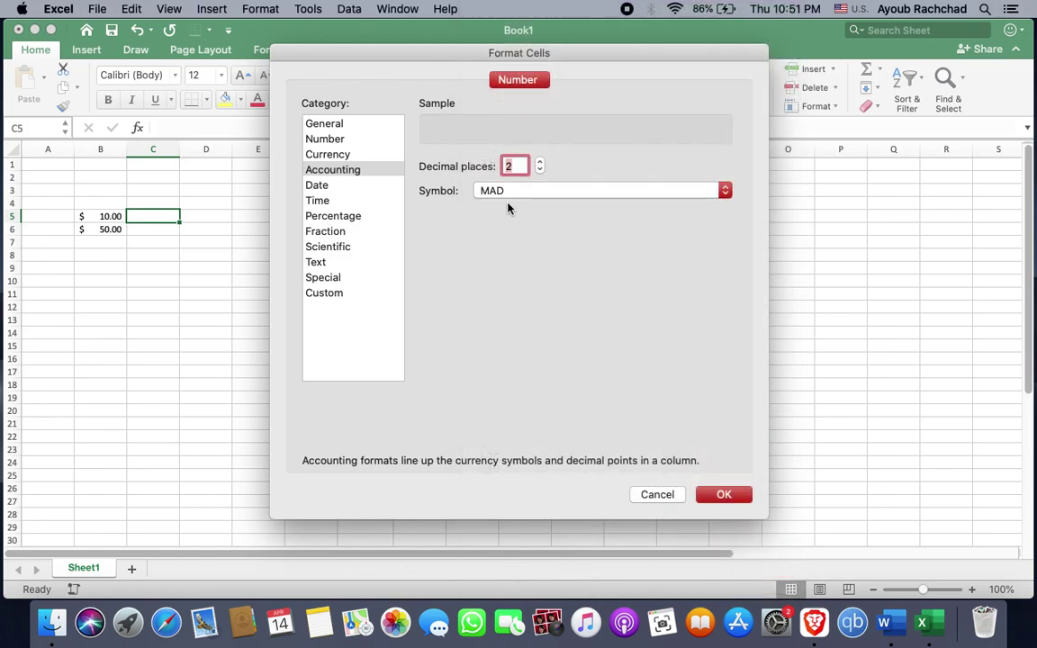
click(729, 496)
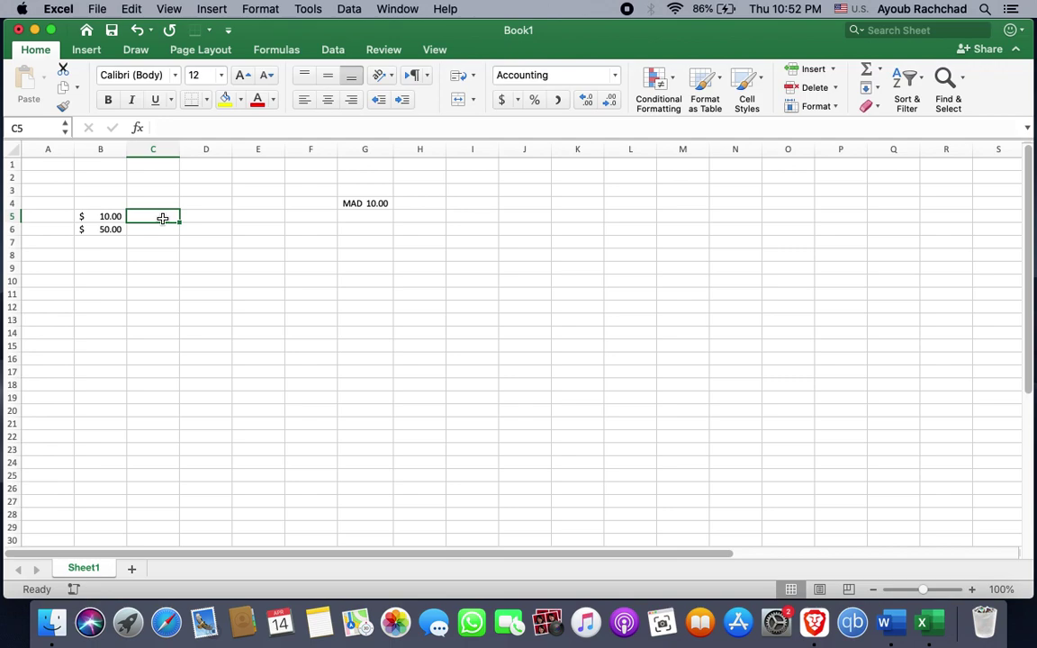
Enter 10 in C5 and 40 in C6, then reselect C6
text(10)
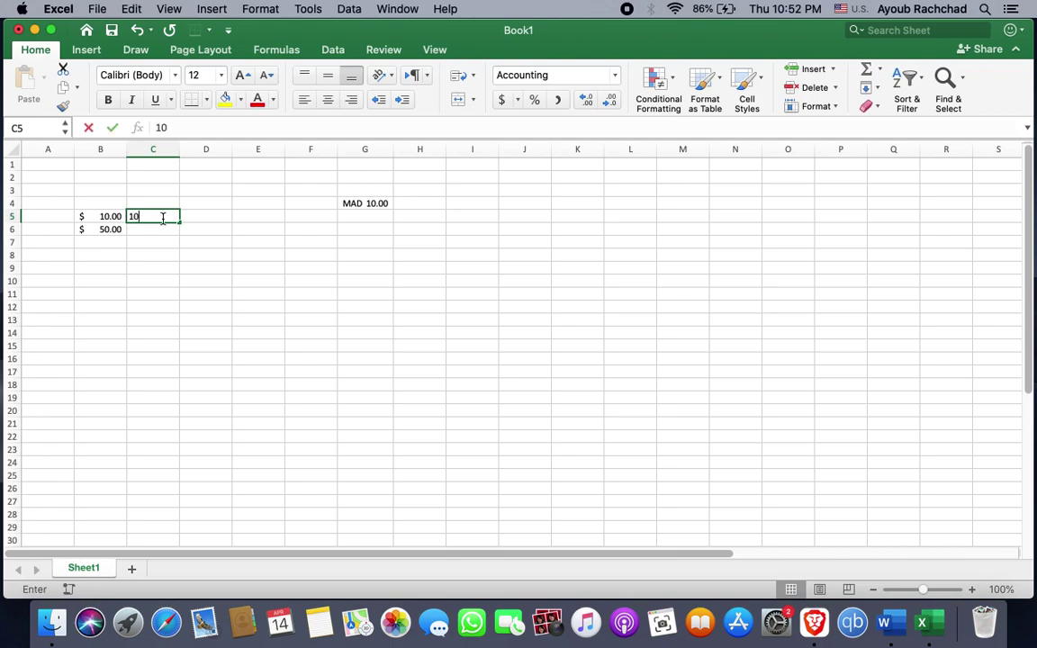
key(Return)
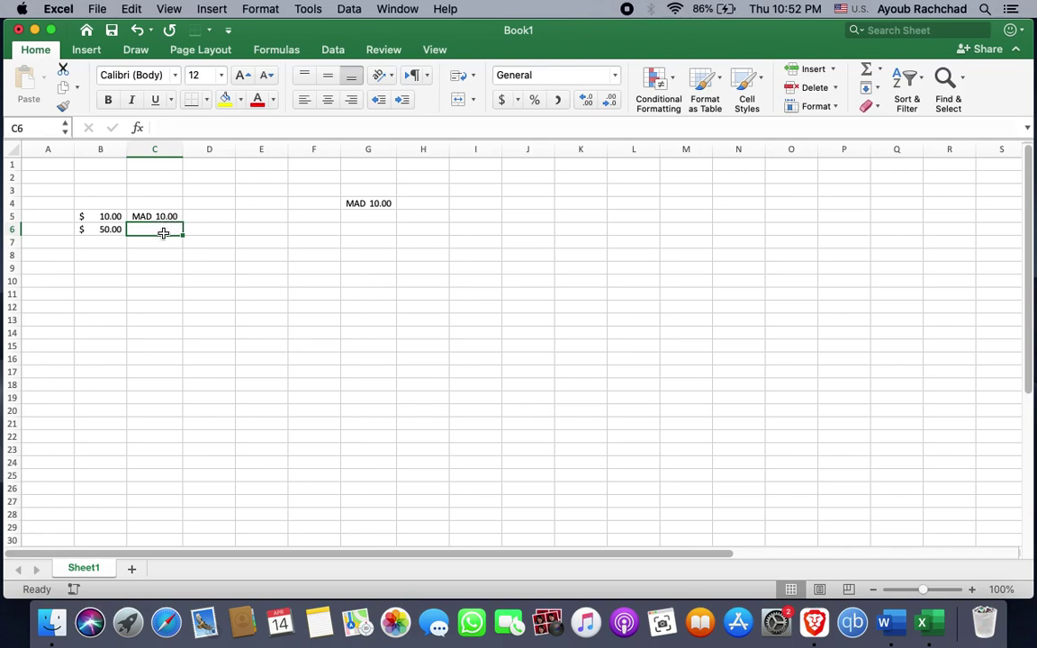
text(40)
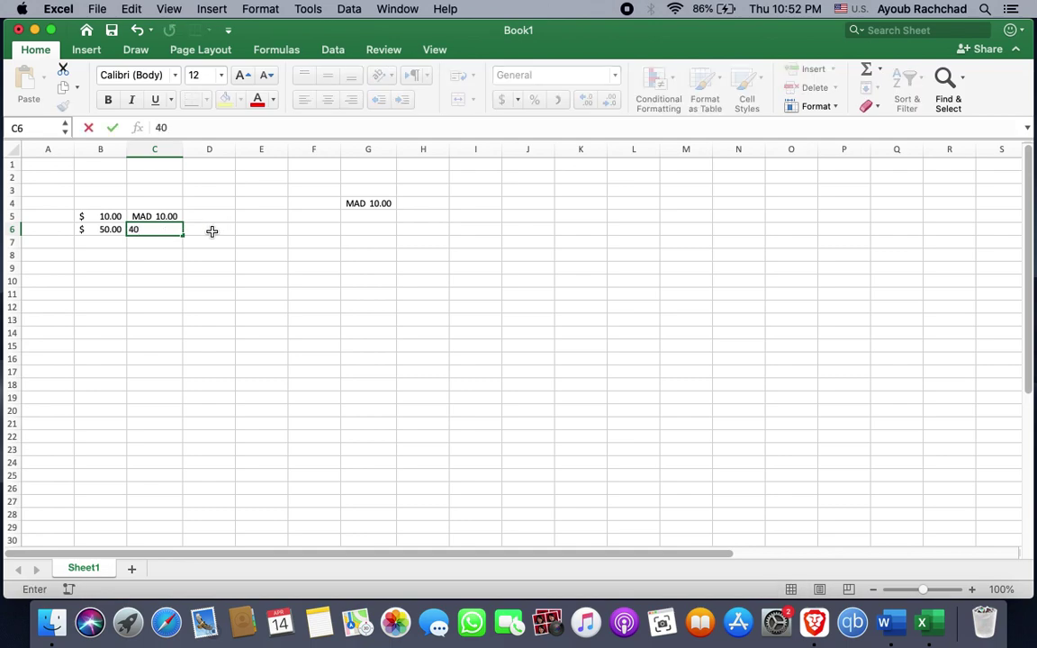
key(Return)
click(170, 230)
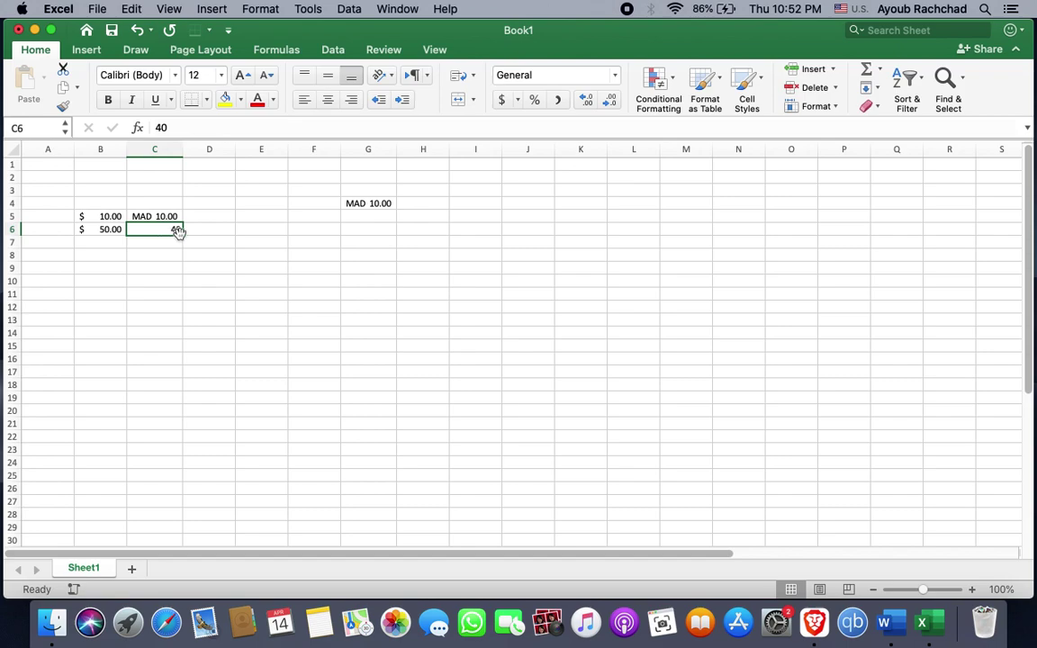
Format C6 as MAD accounting with 4 decimal places, showing MAD 40.0000
click(518, 101)
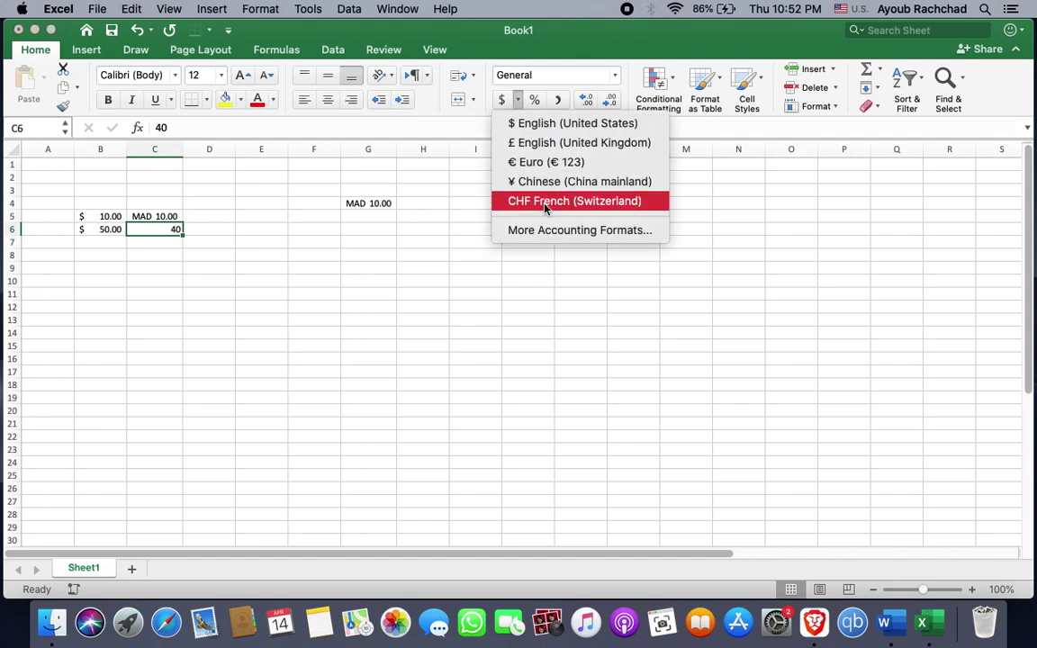
click(554, 230)
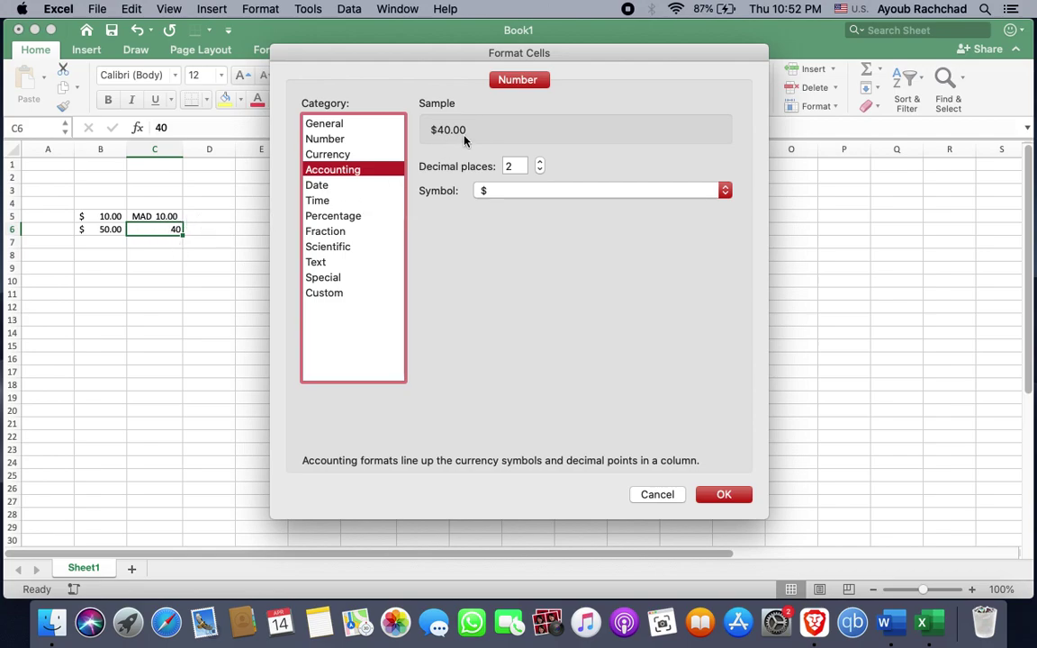
click(495, 191)
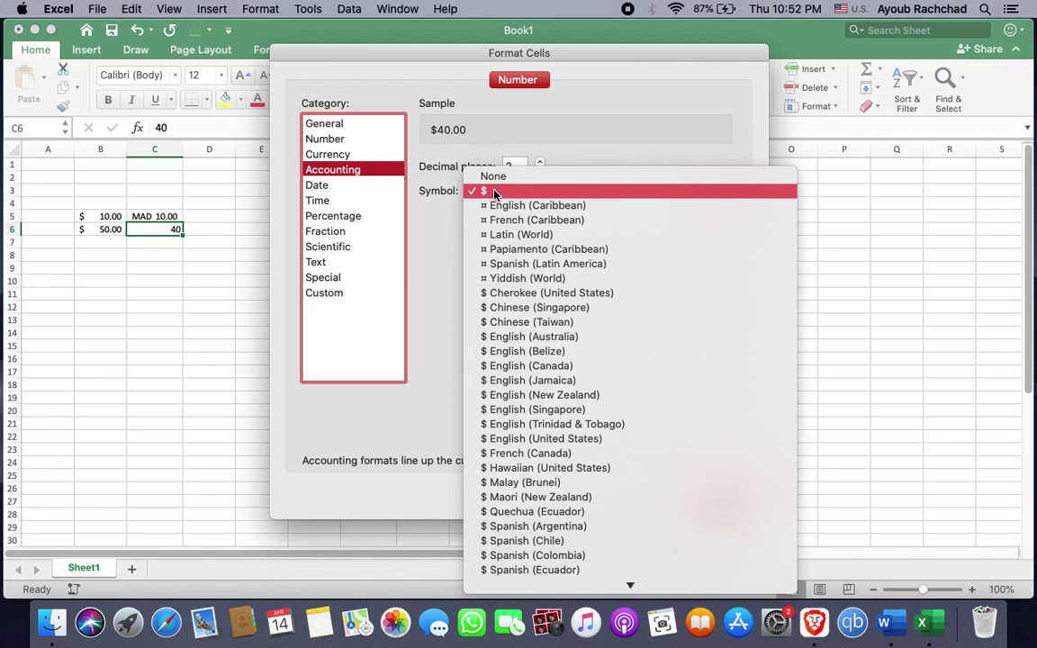
text(MAD)
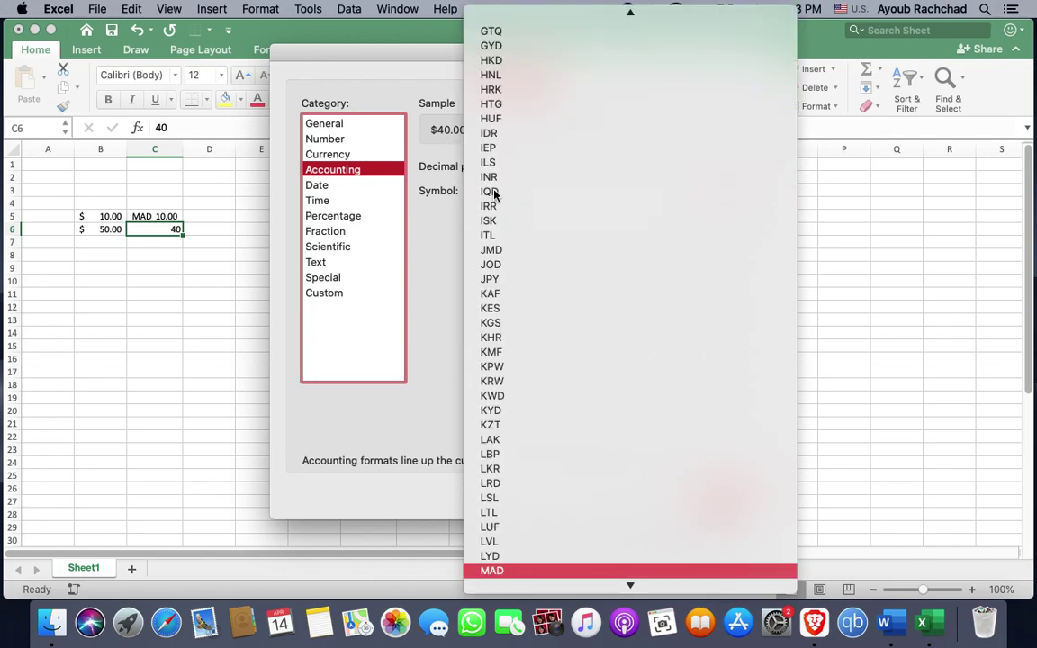
click(492, 575)
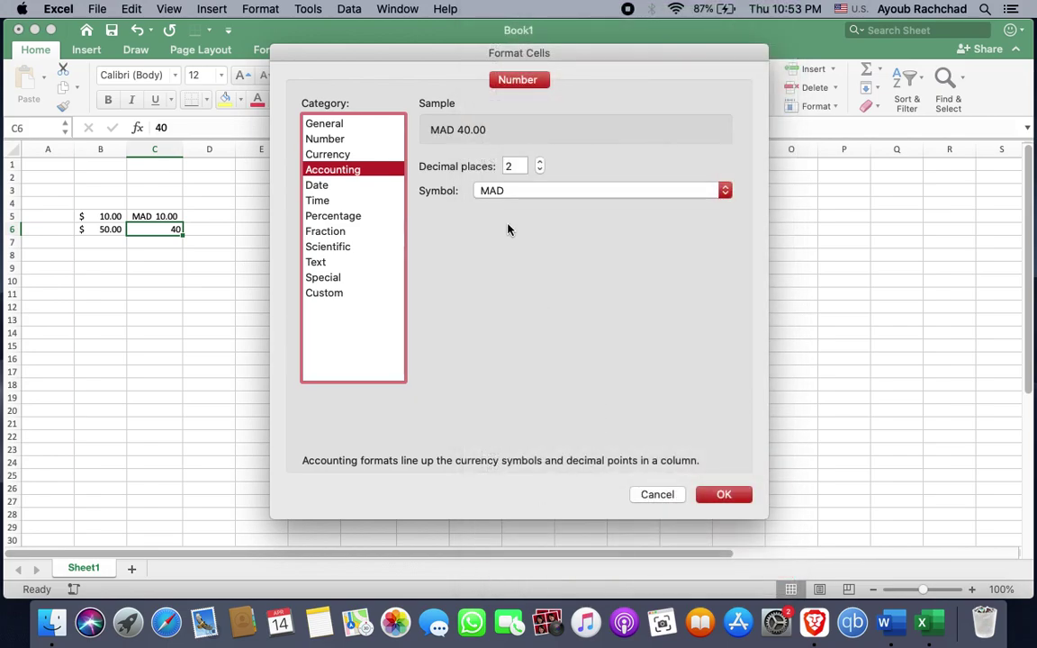
click(540, 164)
click(541, 164)
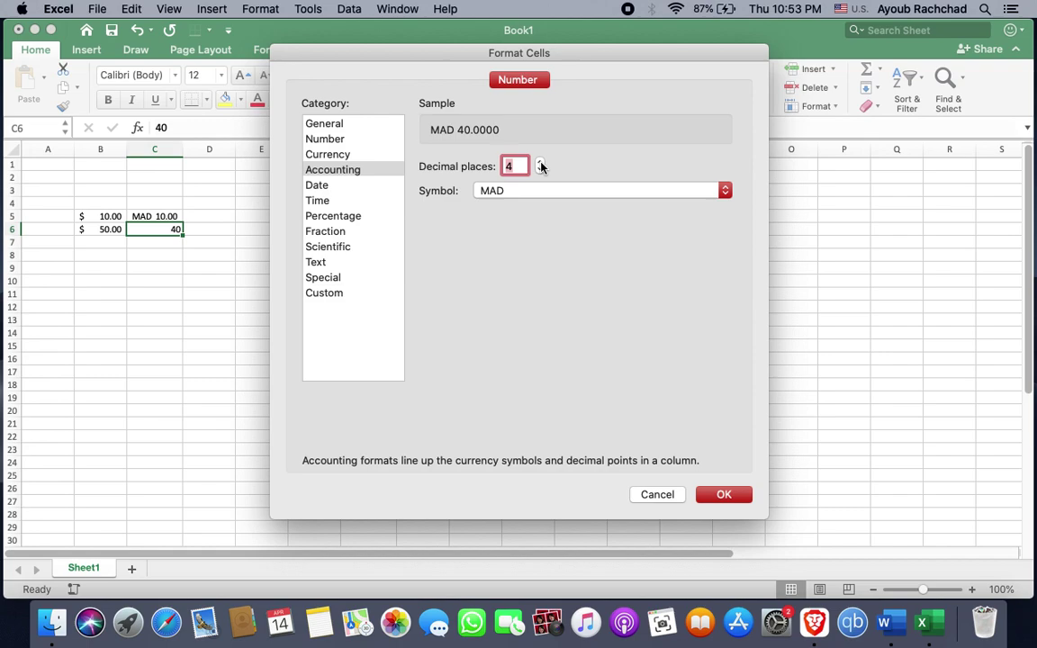
click(541, 164)
click(539, 170)
click(539, 170)
click(539, 170)
click(540, 163)
click(541, 163)
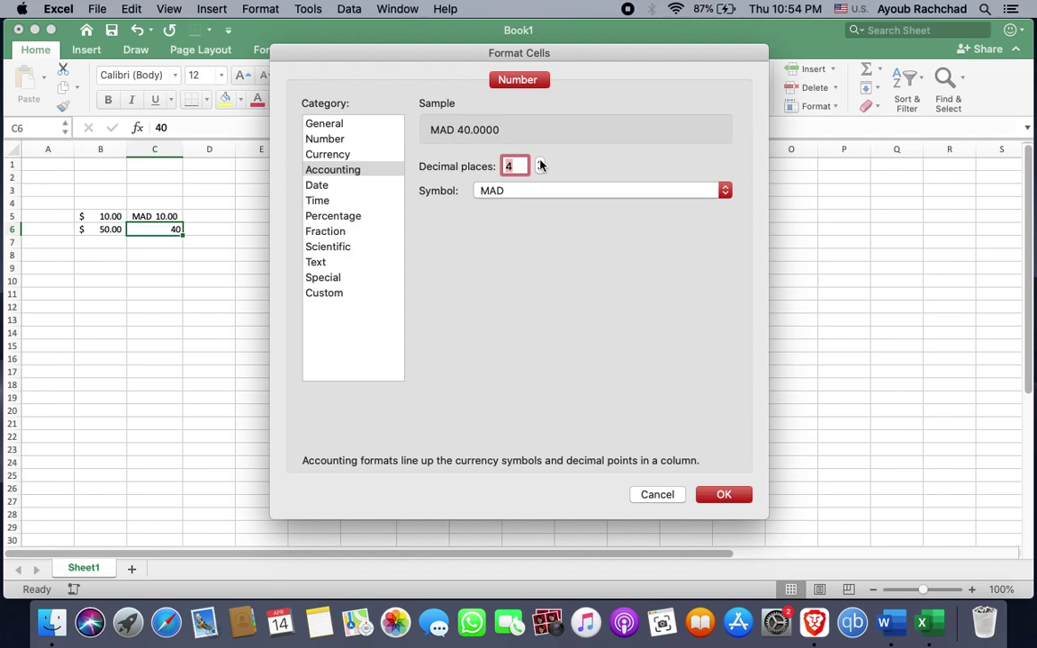
click(725, 494)
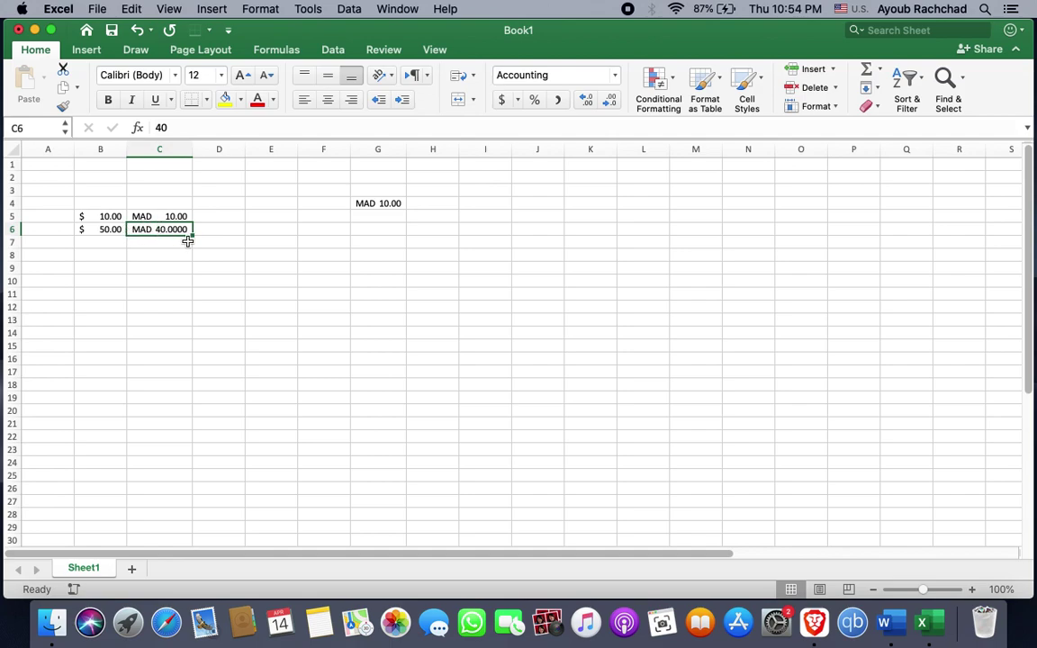
key(ctrl+Right)
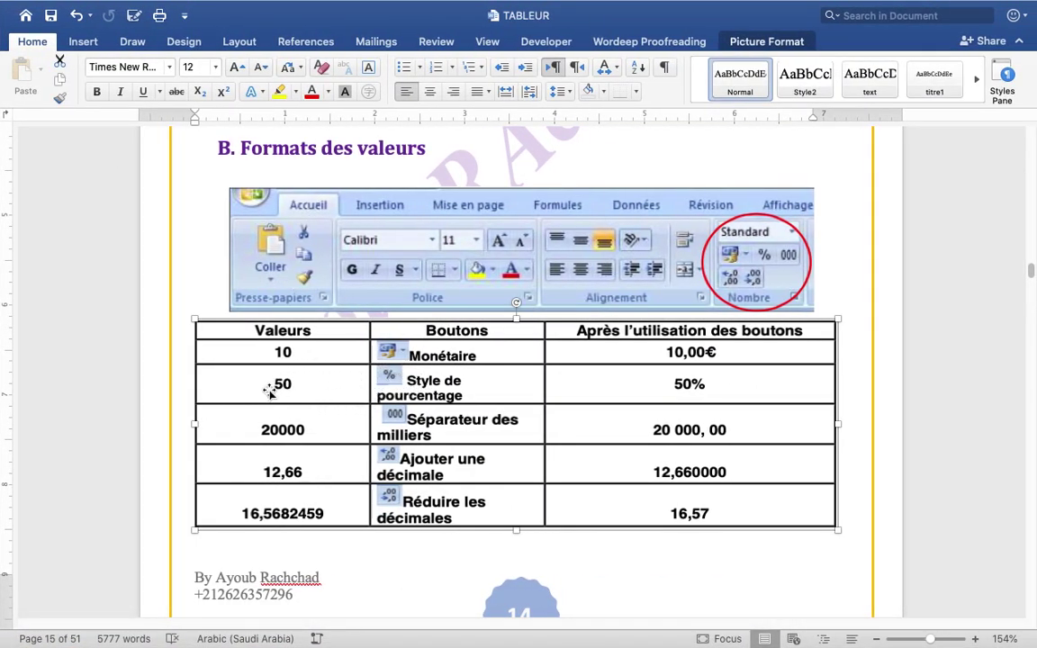
key(ctrl+Left)
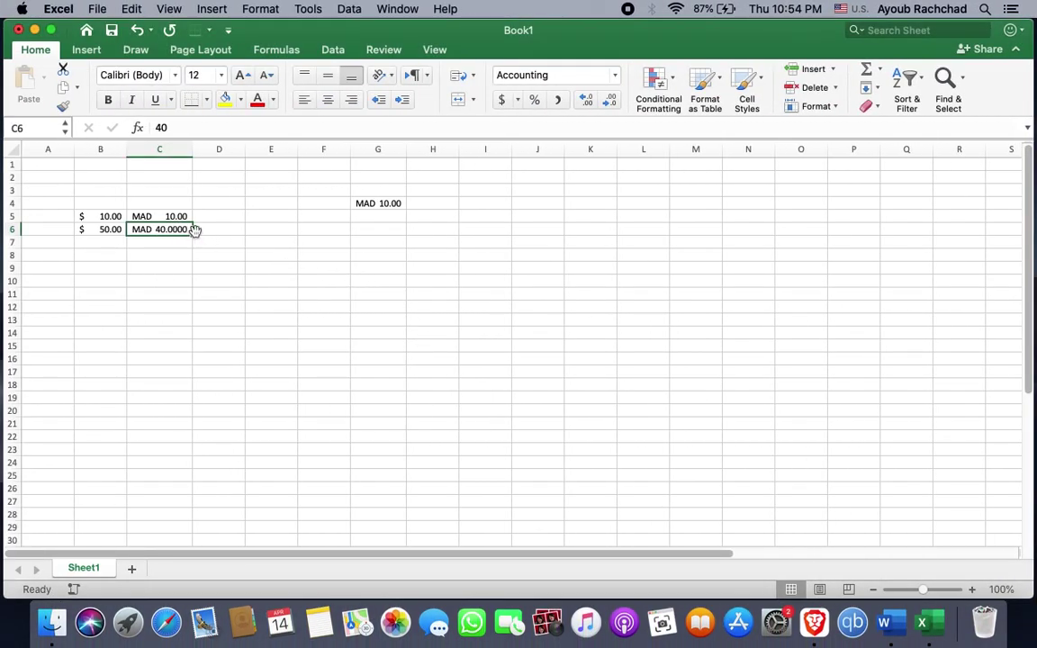
Enter 50 in C7, then fill C6's MAD 40.0000 down through C21
click(154, 246)
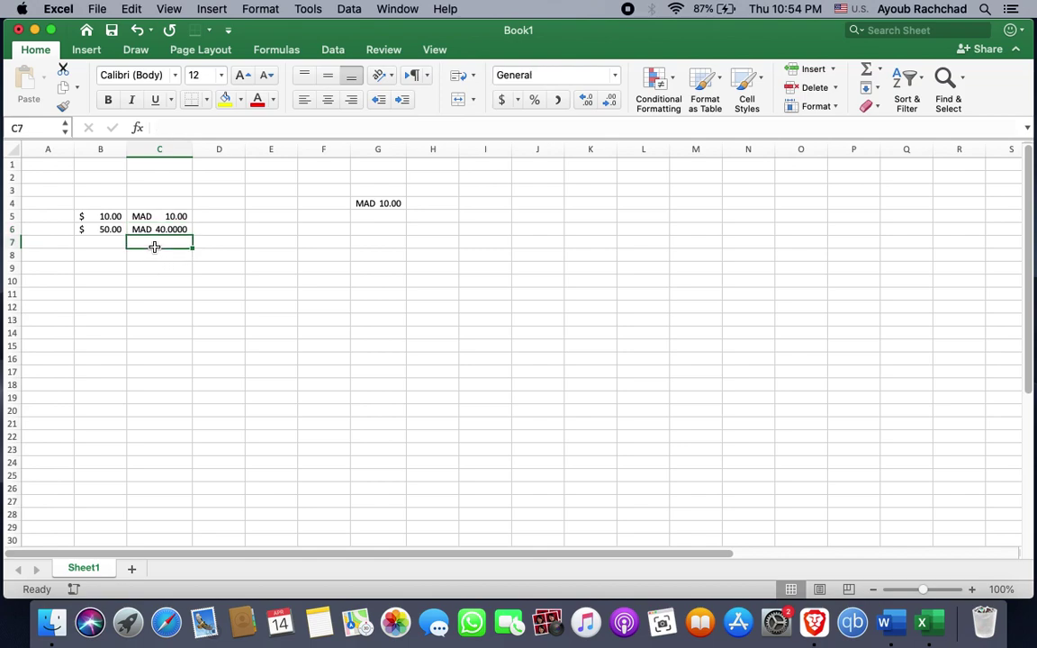
text(50)
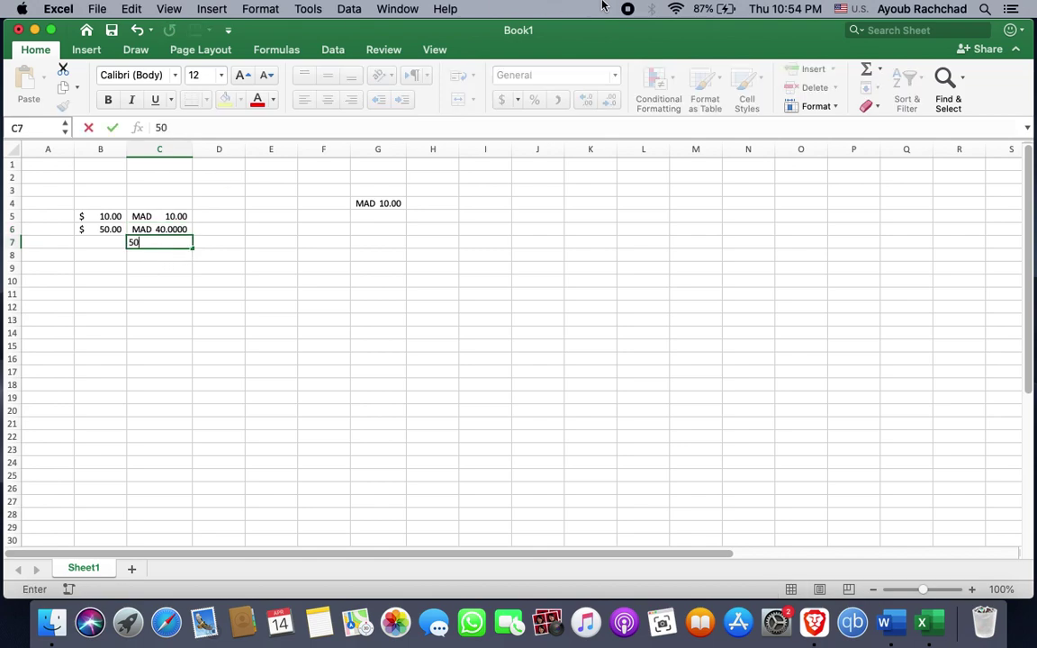
click(185, 285)
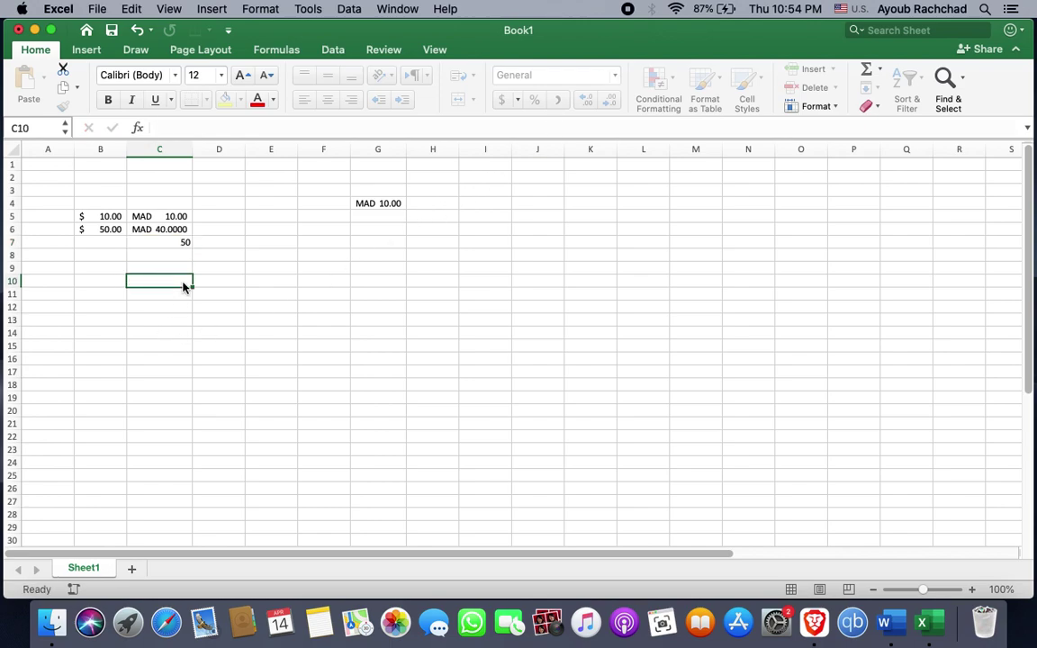
click(183, 242)
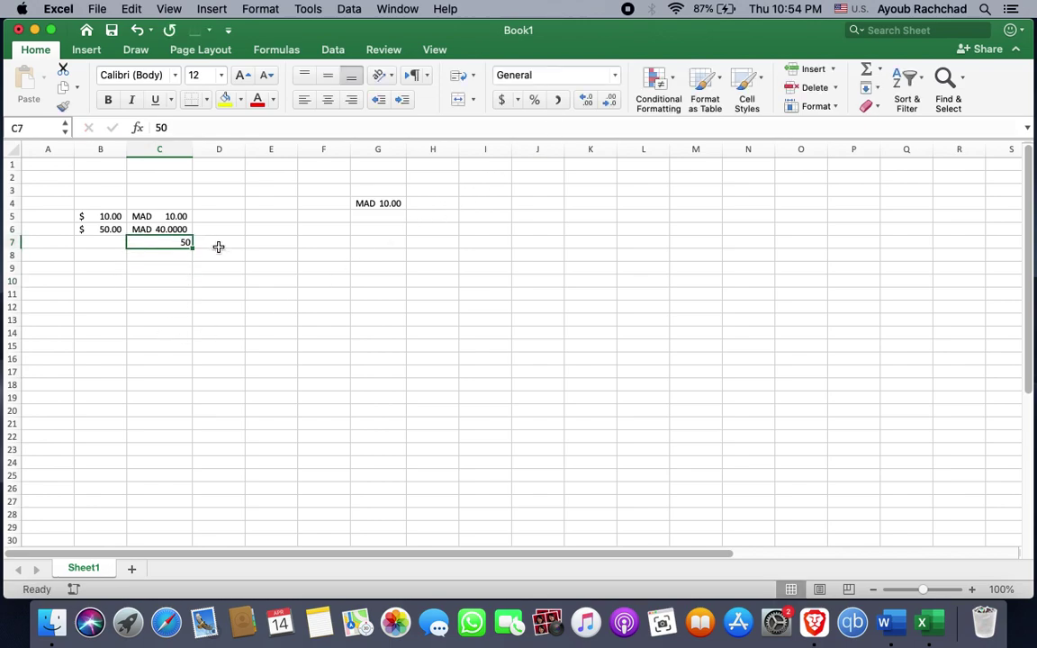
click(183, 229)
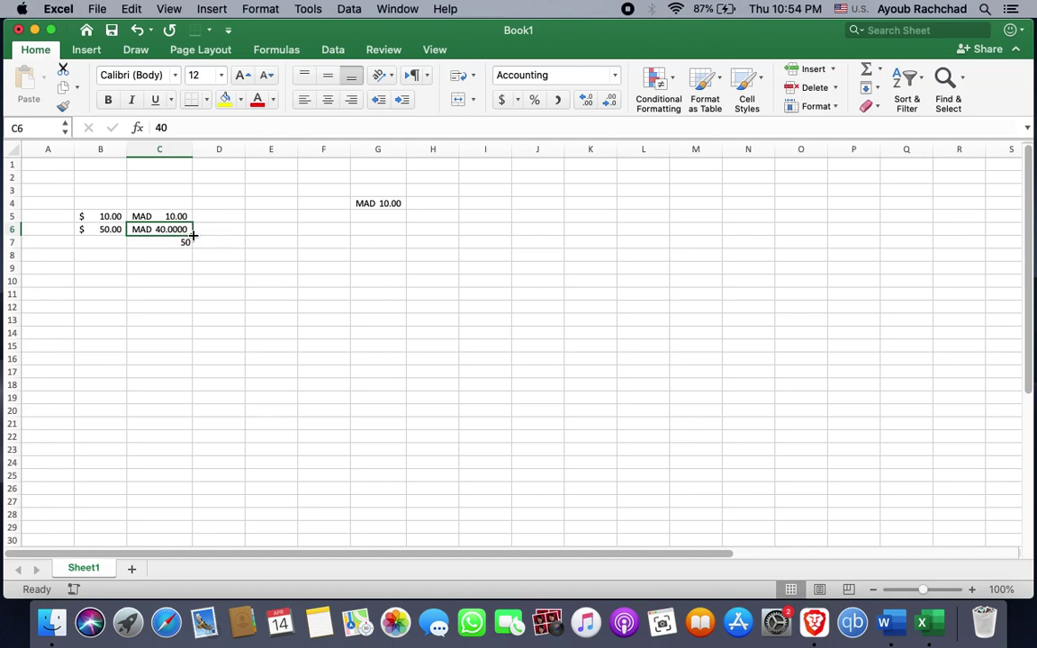
mouse_move(192, 235)
mouse_down()
mouse_move(192, 413)
mouse_move(185, 231)
mouse_move(441, 223)
mouse_move(376, 247)
mouse_move(222, 254)
mouse_move(192, 244)
mouse_move(196, 424)
mouse_up()
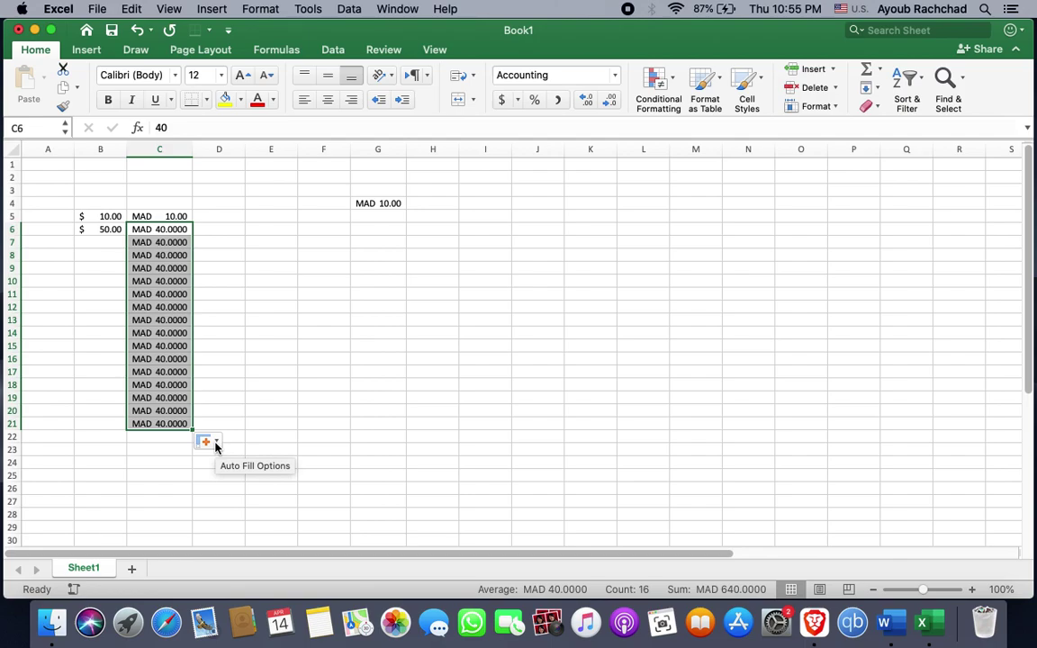
click(216, 444)
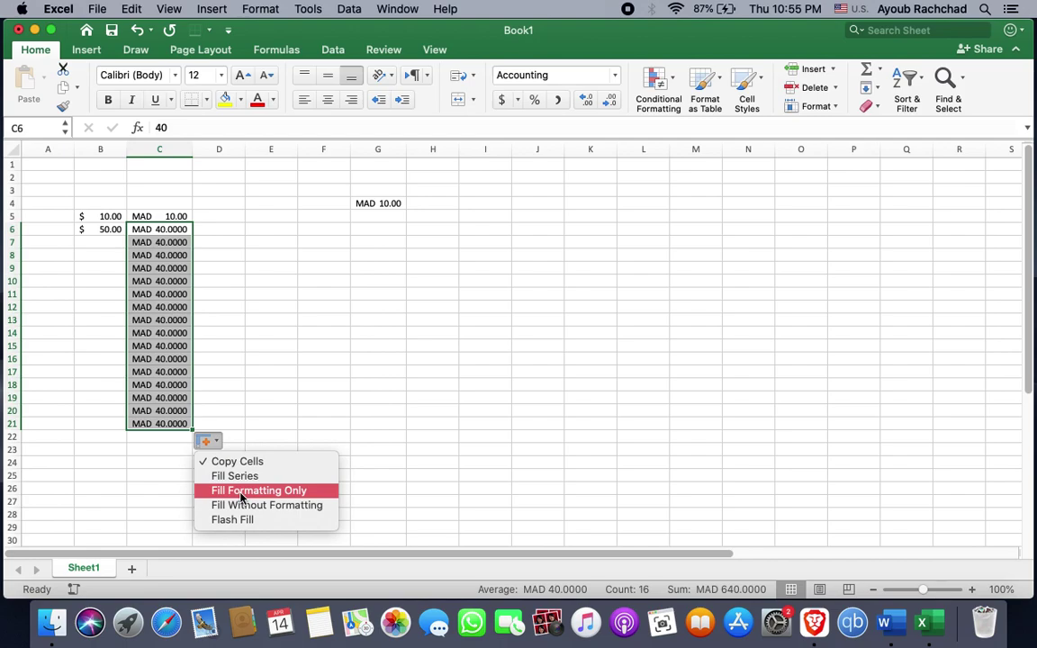
Keep only the MAD formatting from the fill, then enter 4, 5, 3, 5, 3, 2, 4, 5, 3, 5 in C8–C17
click(241, 491)
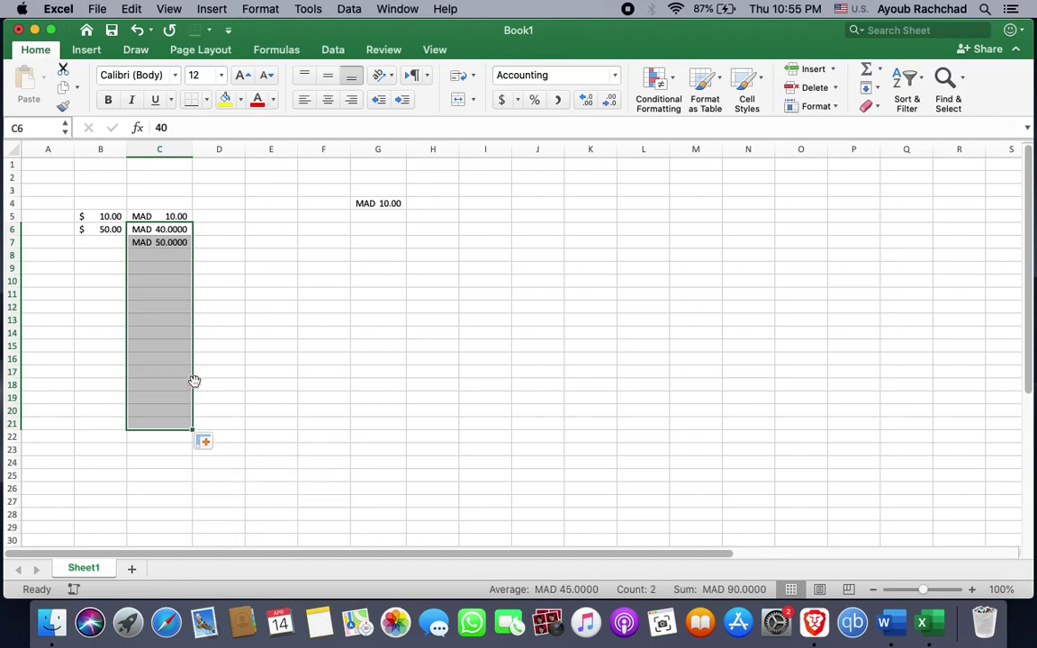
click(156, 261)
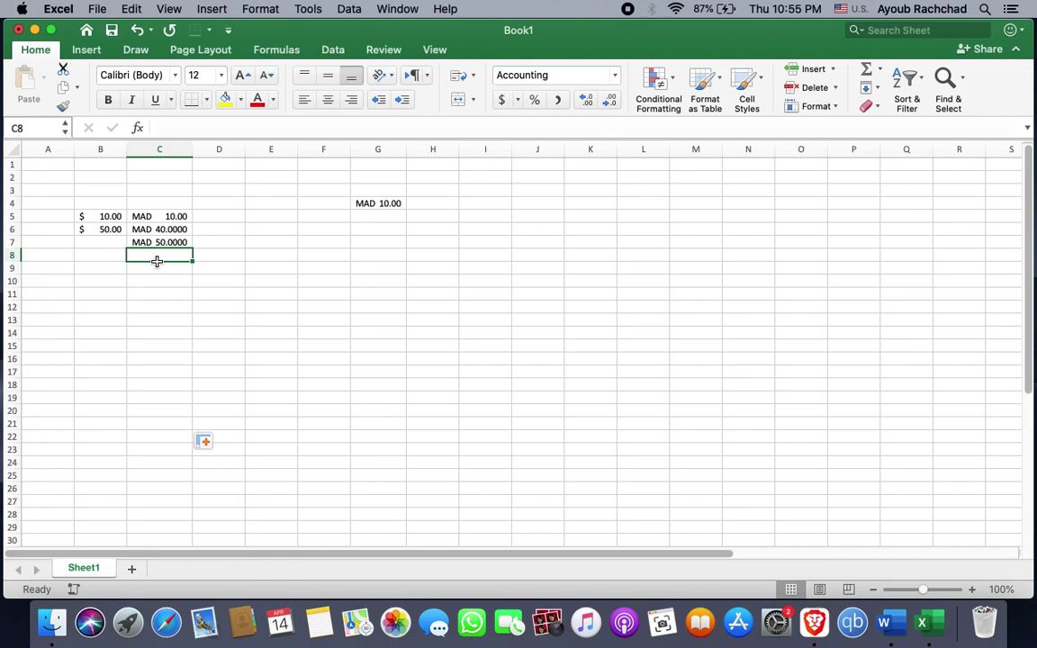
text(4)
key(Return)
text(5)
key(Return)
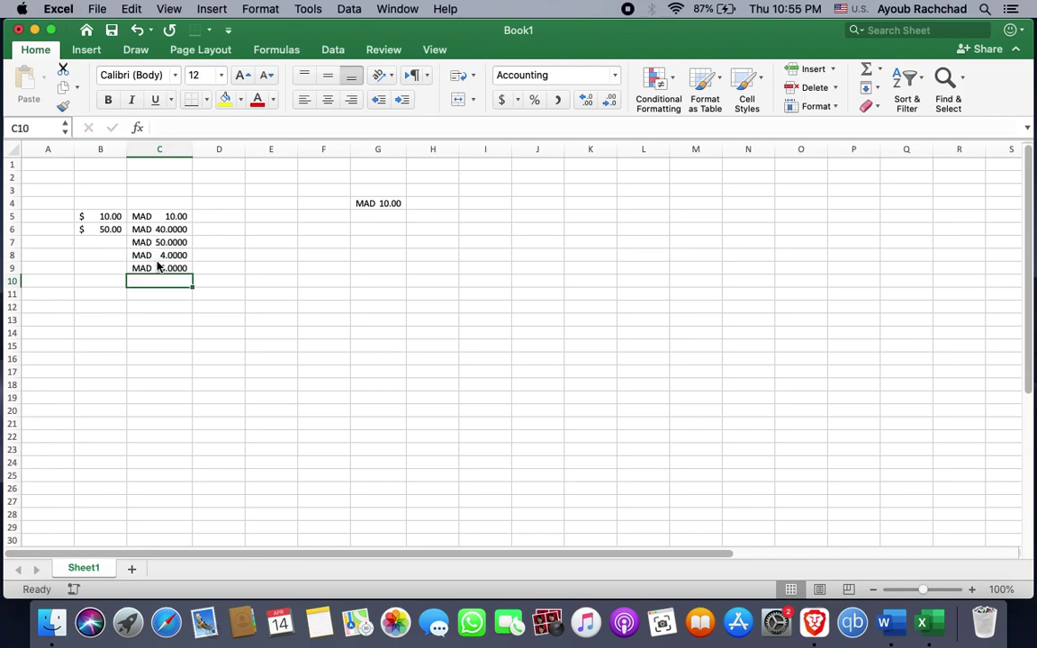
text(3)
key(Return)
text(5)
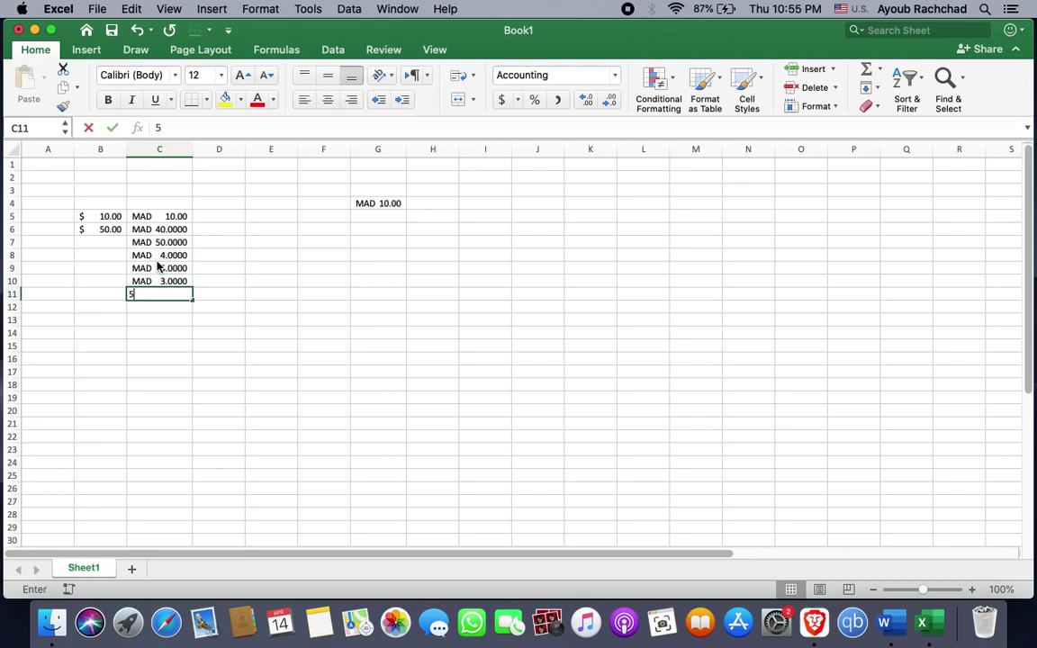
key(Return)
text(3)
key(Return)
text(2)
key(Return)
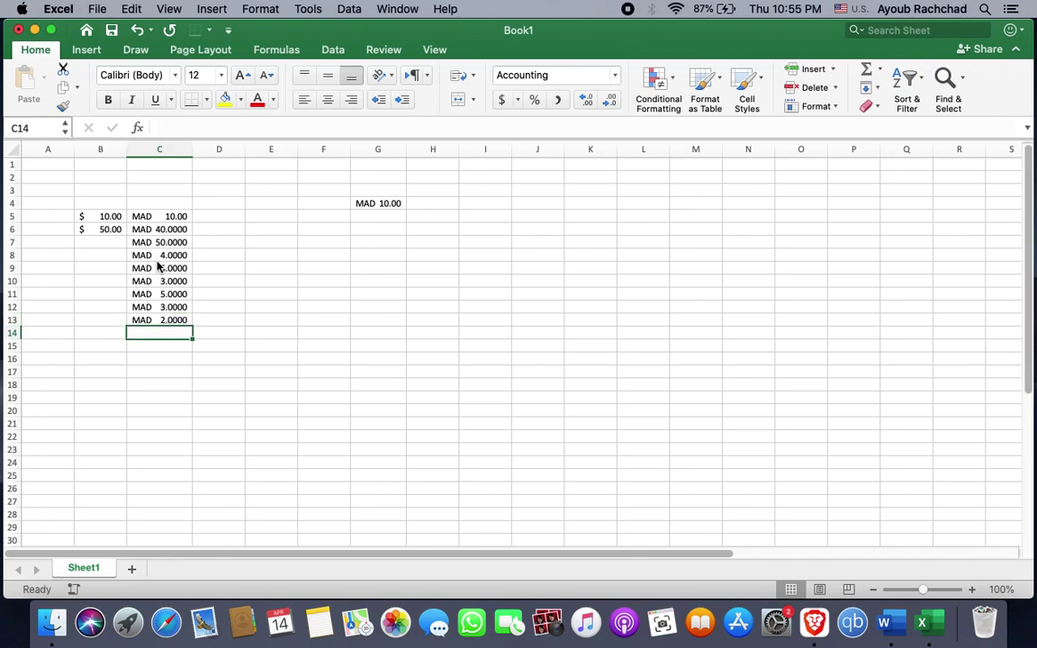
text(4)
key(Return)
text(5)
key(Return)
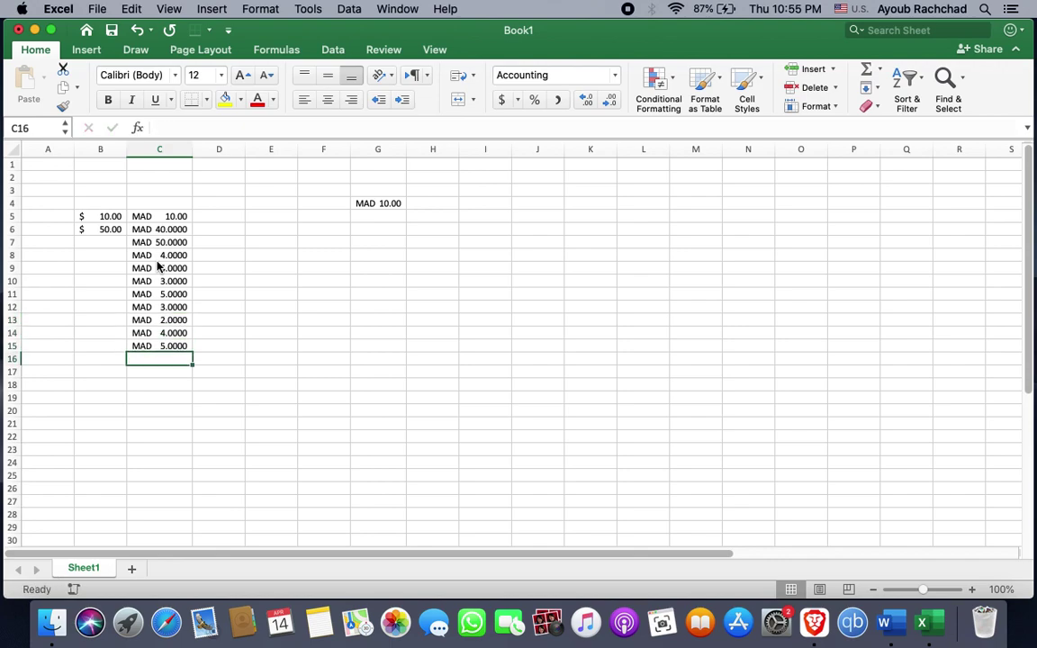
text(3)
key(Return)
text(5)
key(Return)
Enter amounts 34, 3, 5, 2, 5, 2, 5, 25, 2, 234 and 34 down C18–C29
text(3)
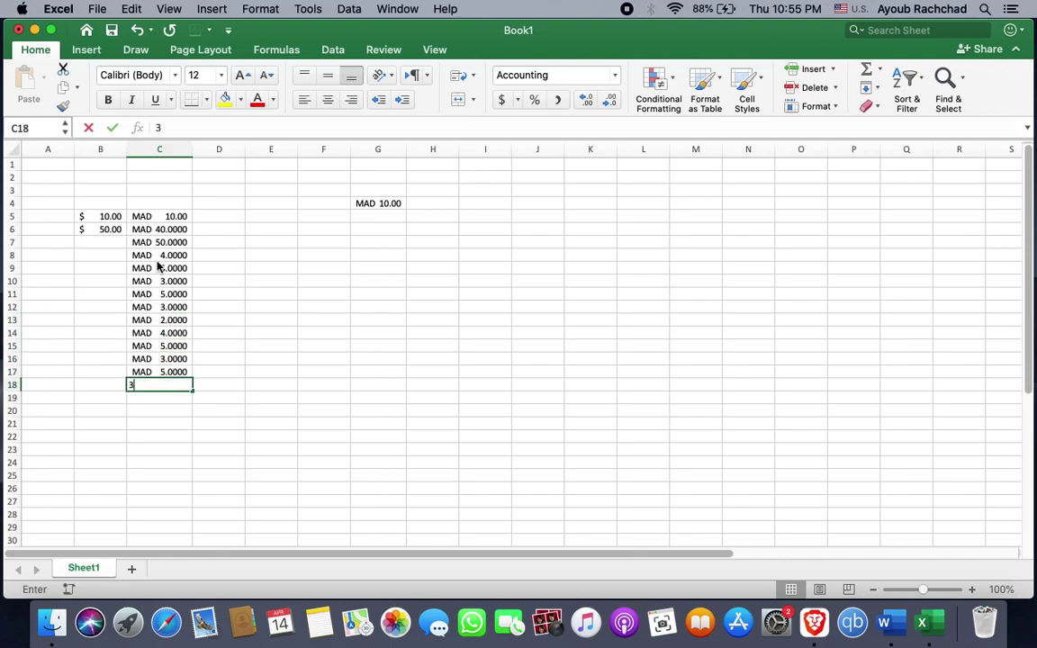
text(4)
key(Return)
text(34)
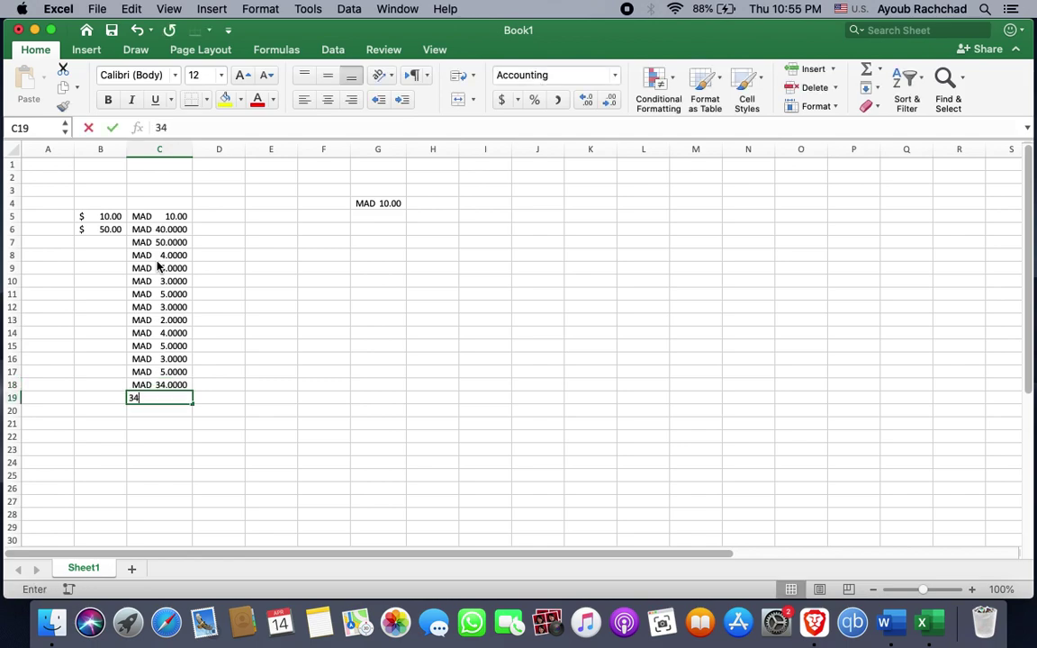
key(Return)
text(3)
key(Return)
text(5)
key(Return)
text(2)
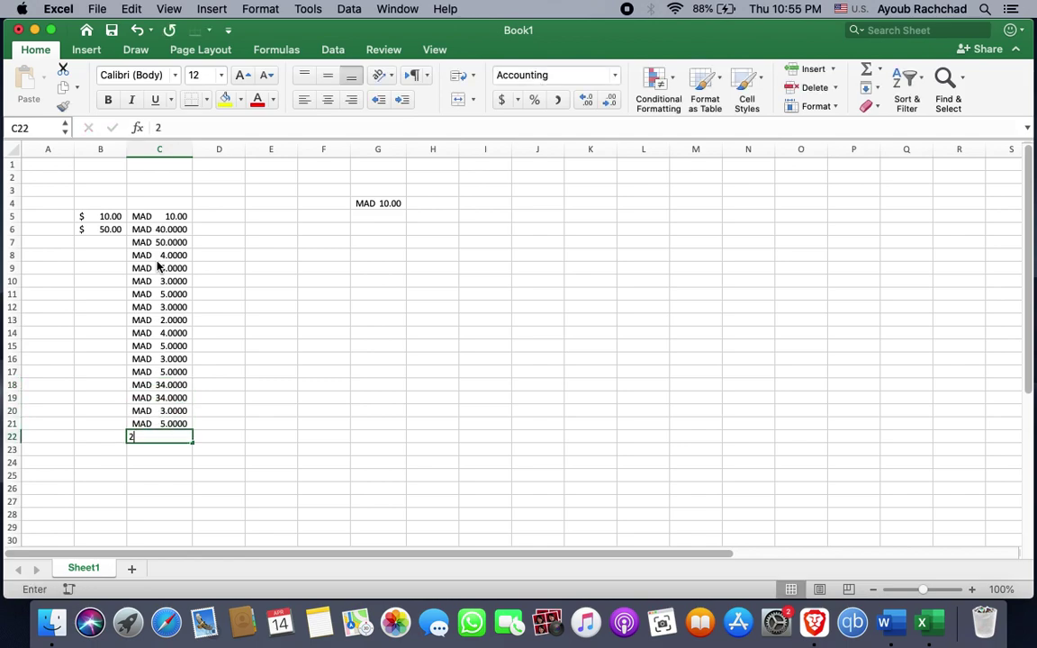
key(Return)
text(5)
key(Return)
text(2)
key(Return)
text(5)
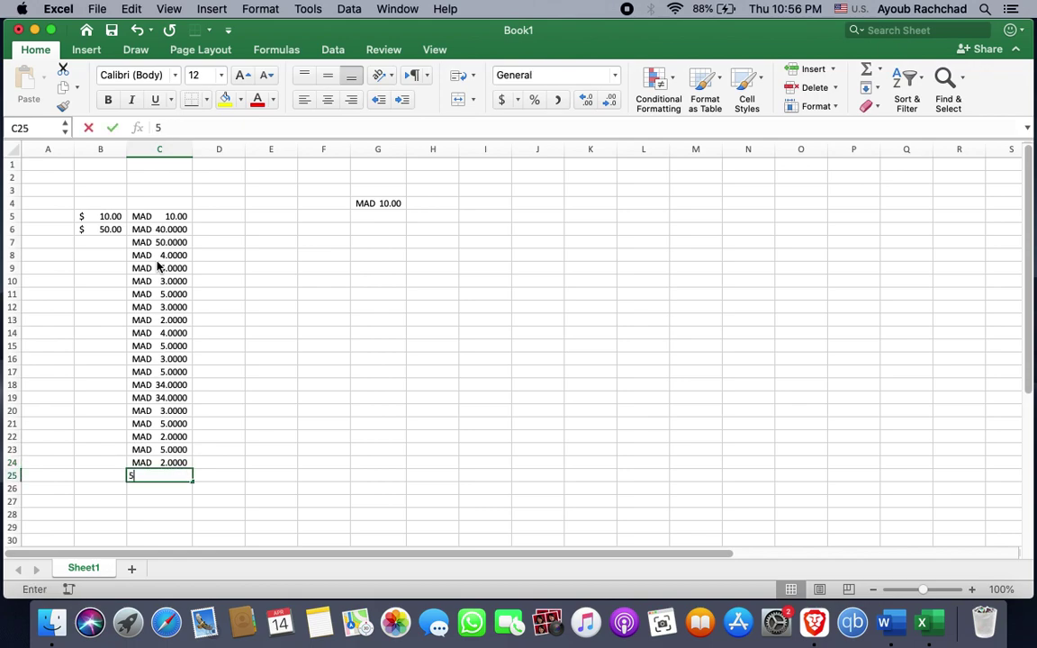
key(Return)
text(25)
key(Return)
text(2)
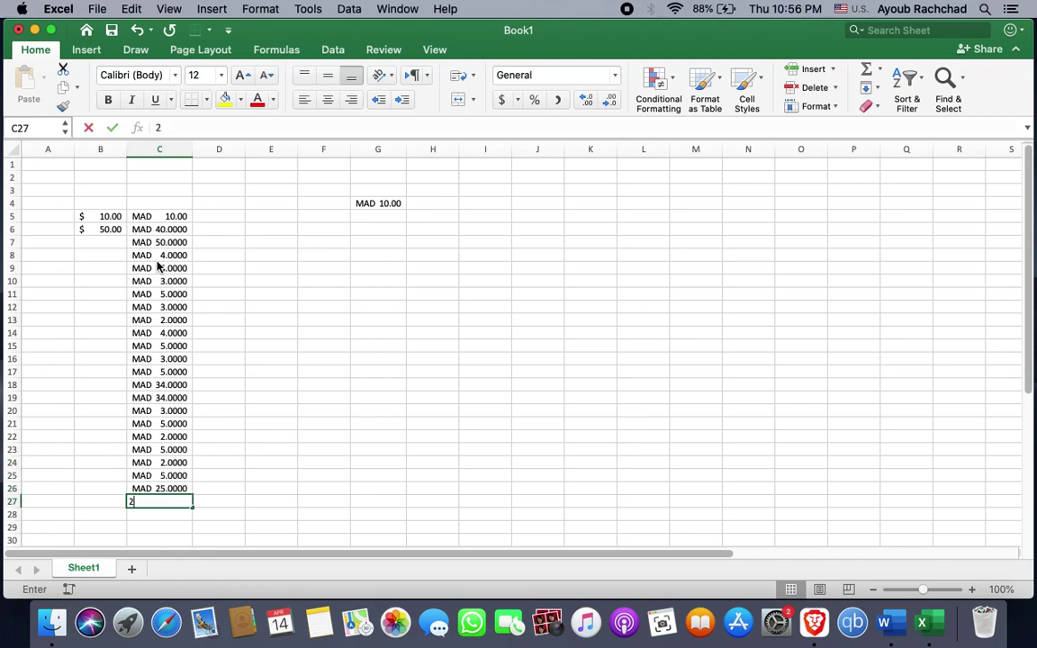
key(Return)
text(234)
key(Return)
text(34)
key(Return)
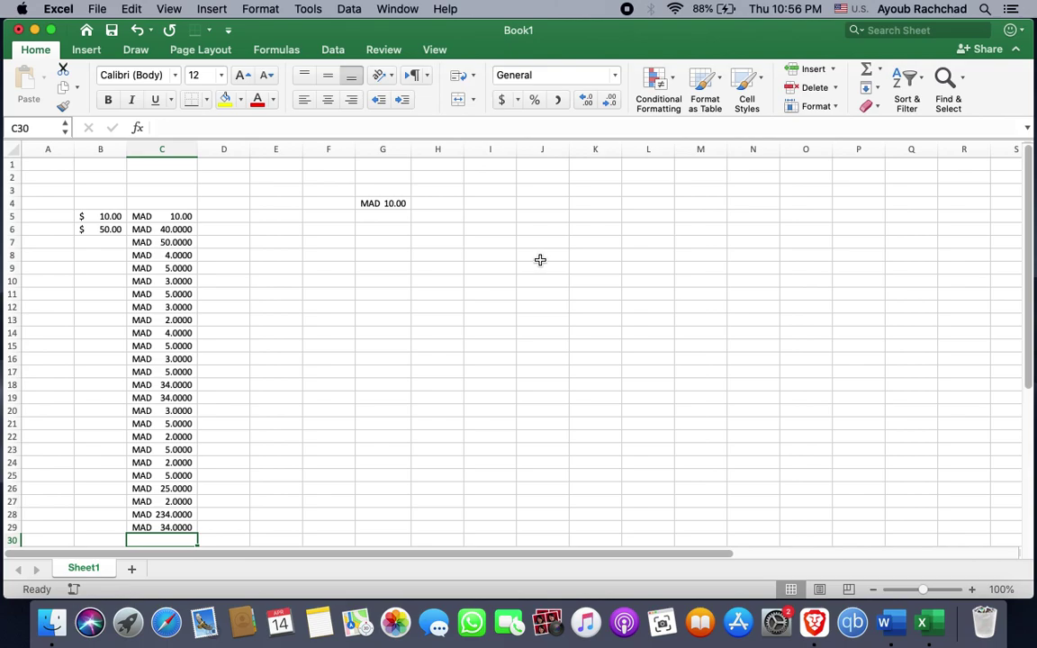
Enter 50 in cell U8 and apply Percent Style so it displays 5000%
click(552, 250)
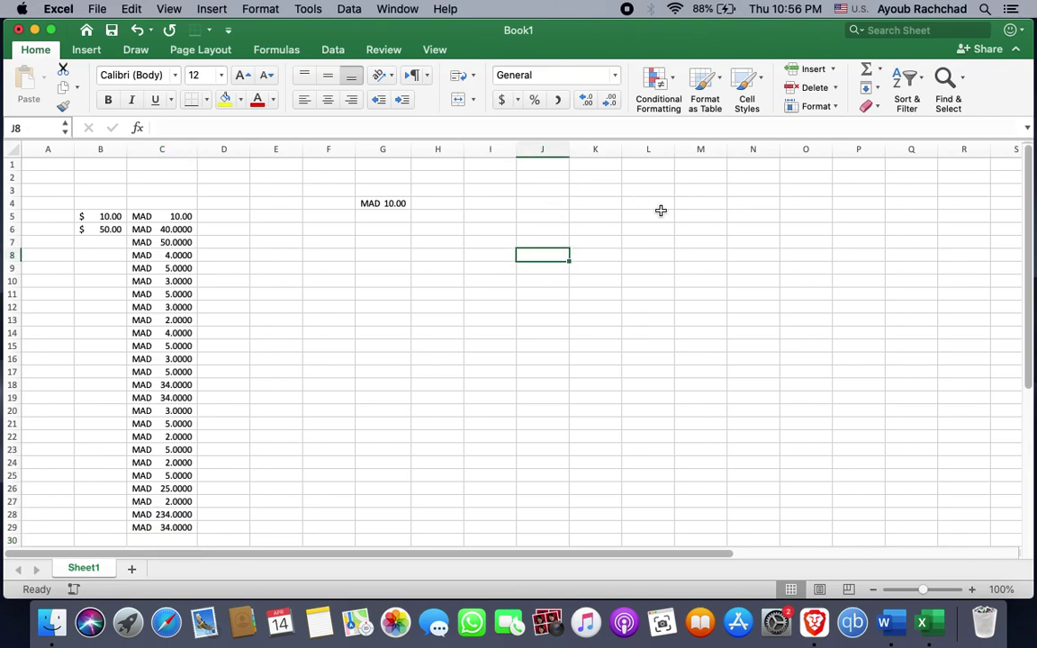
scroll(779, 255, right, 3)
scroll(779, 254, right, 4)
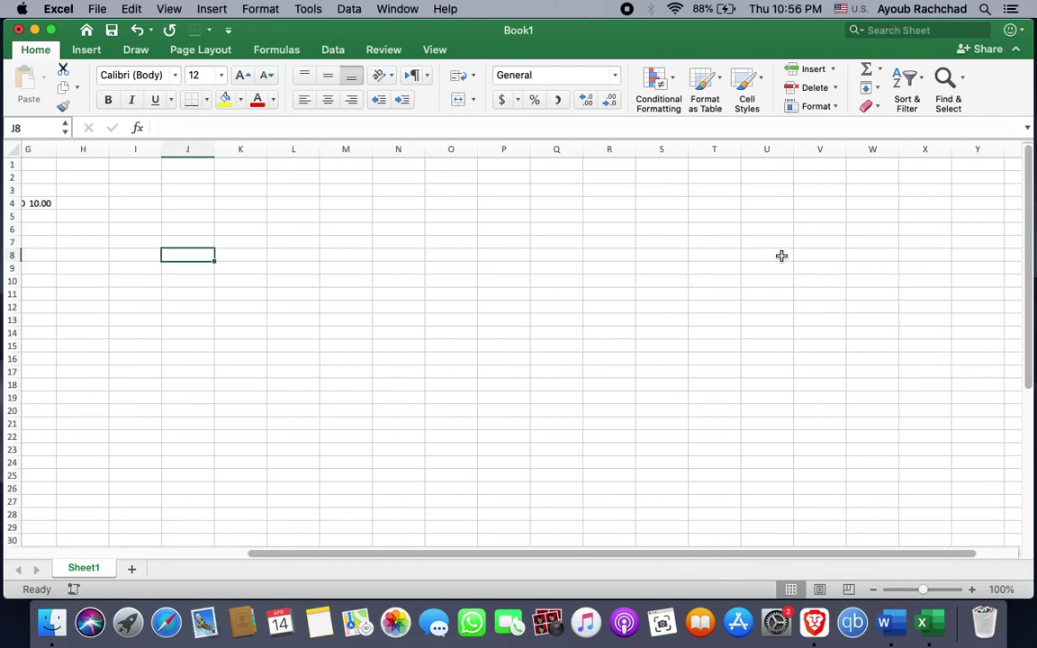
scroll(780, 255, right, 2)
scroll(782, 256, right, 2)
click(545, 252)
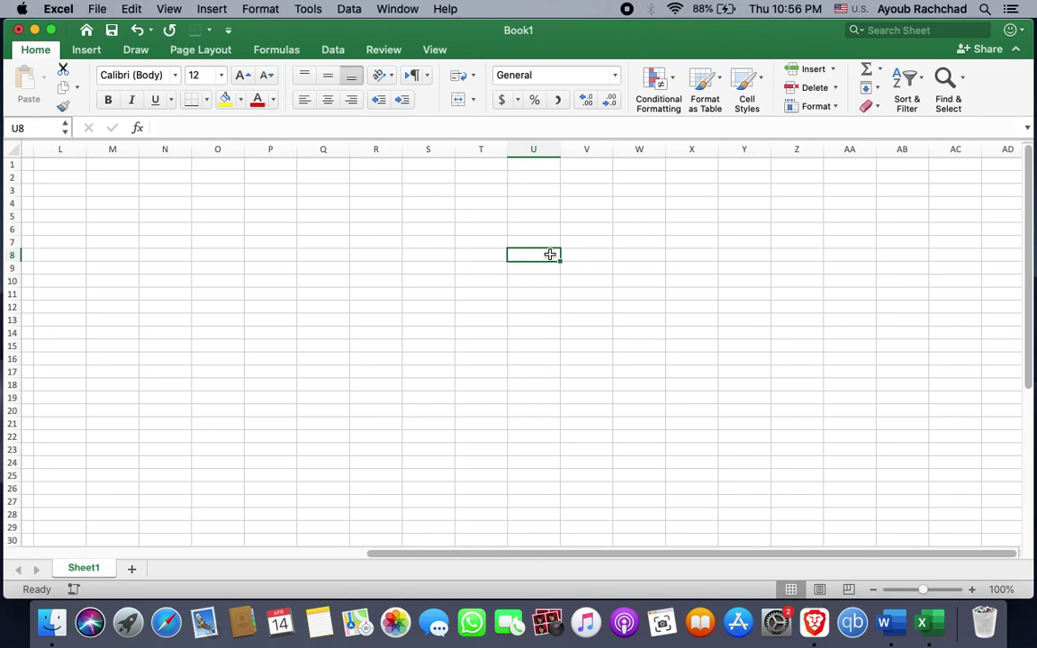
text(50)
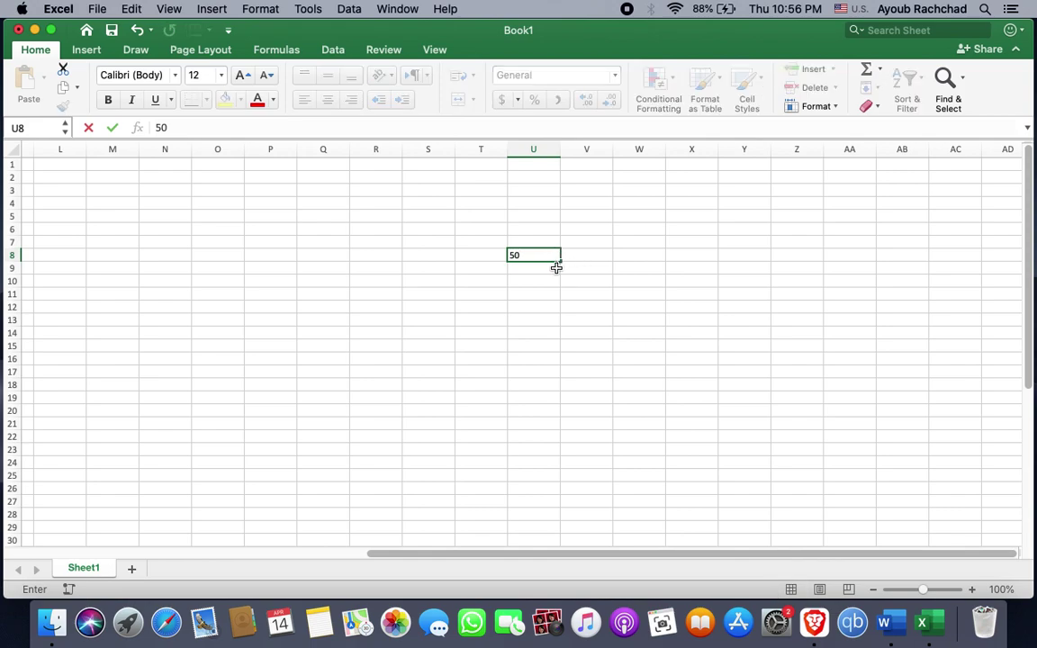
drag(556, 268, 552, 255)
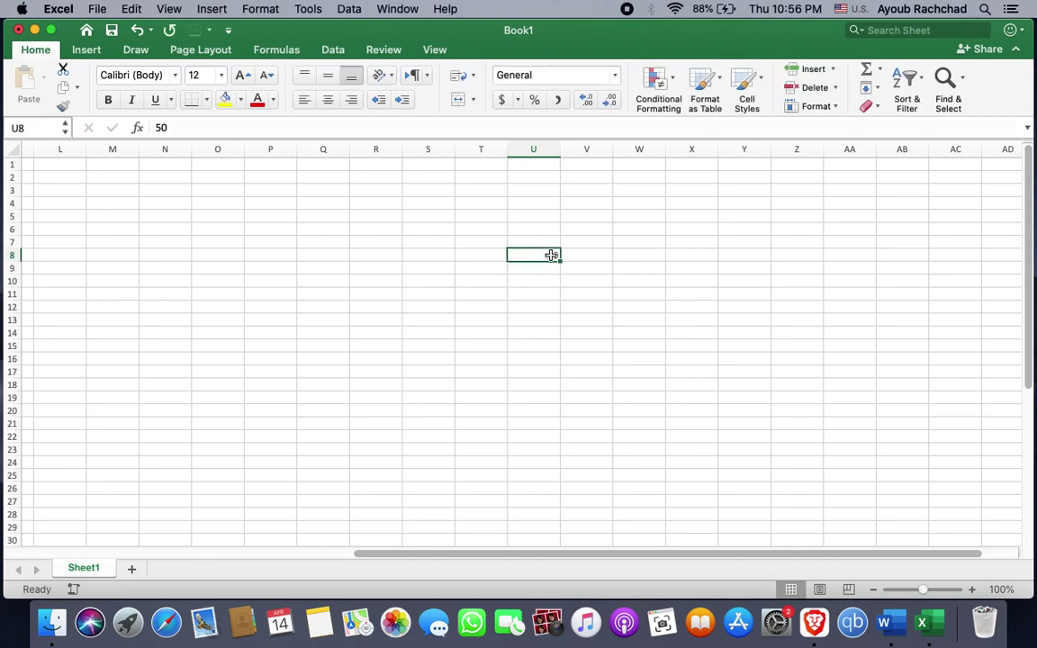
click(535, 101)
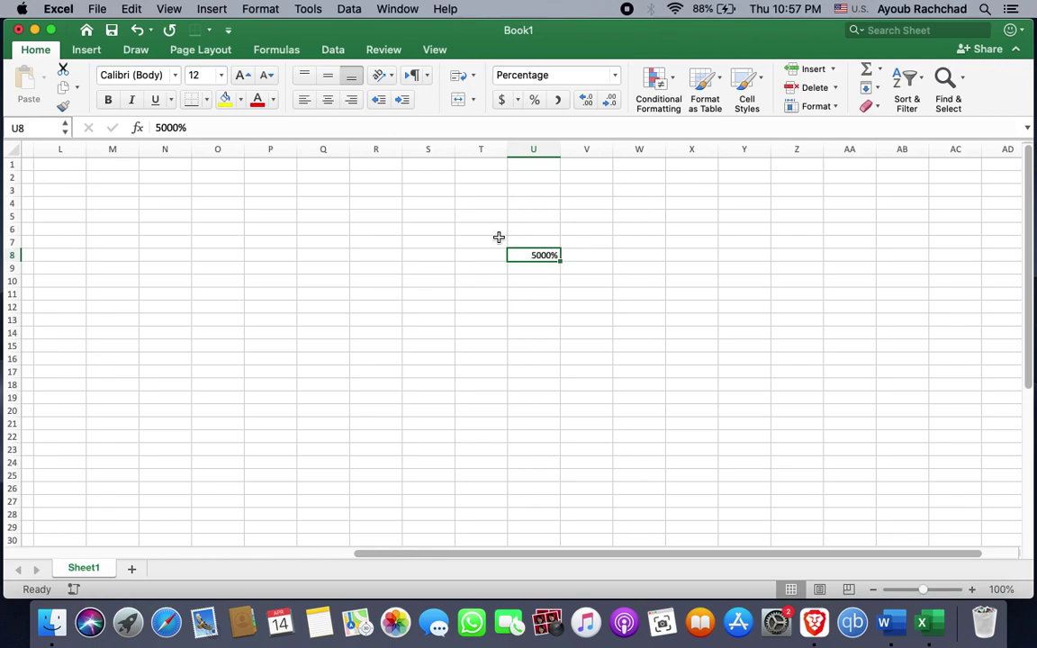
double_click(221, 133)
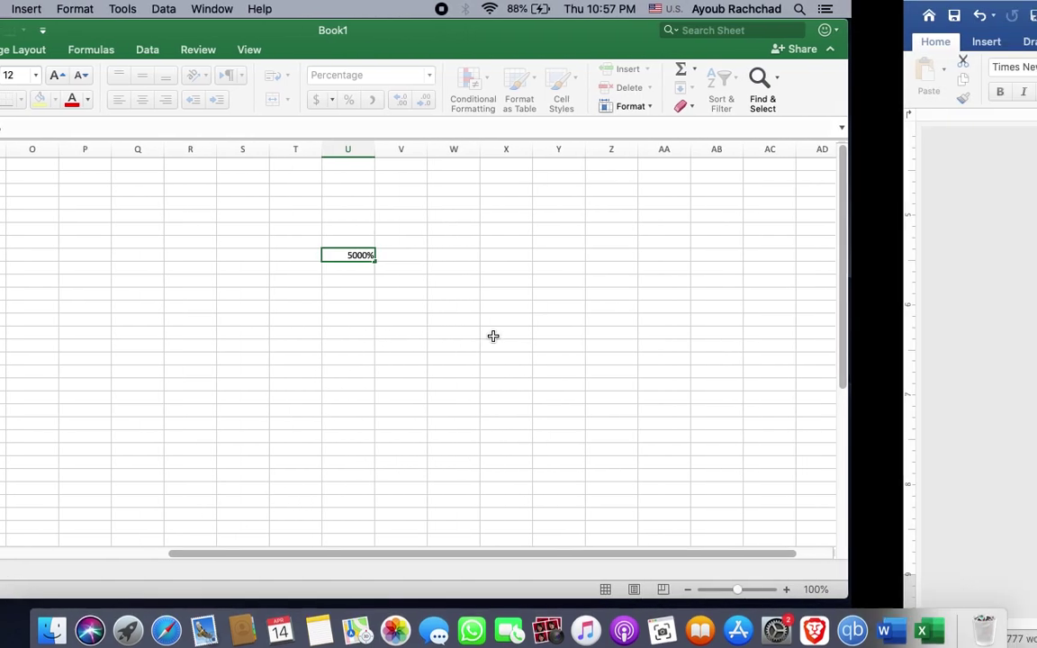
In Word, add a line under 'B. Formats des valeurs' starting '50 + % = 5000%'
key(ctrl+Right)
scroll(414, 277, up, 3)
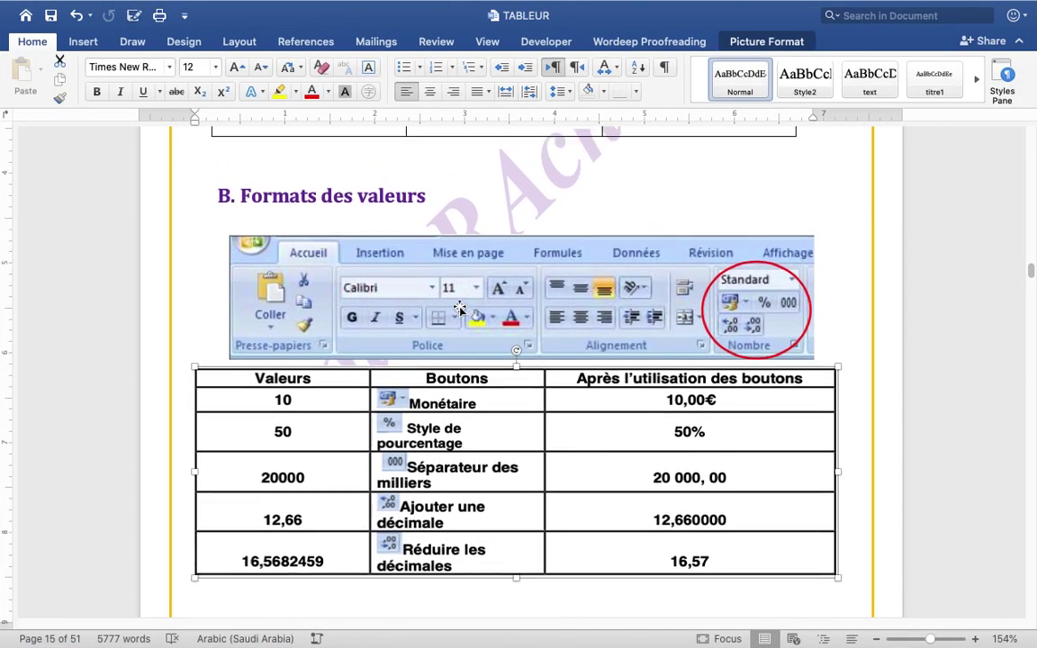
click(446, 219)
key(Return)
text(5)
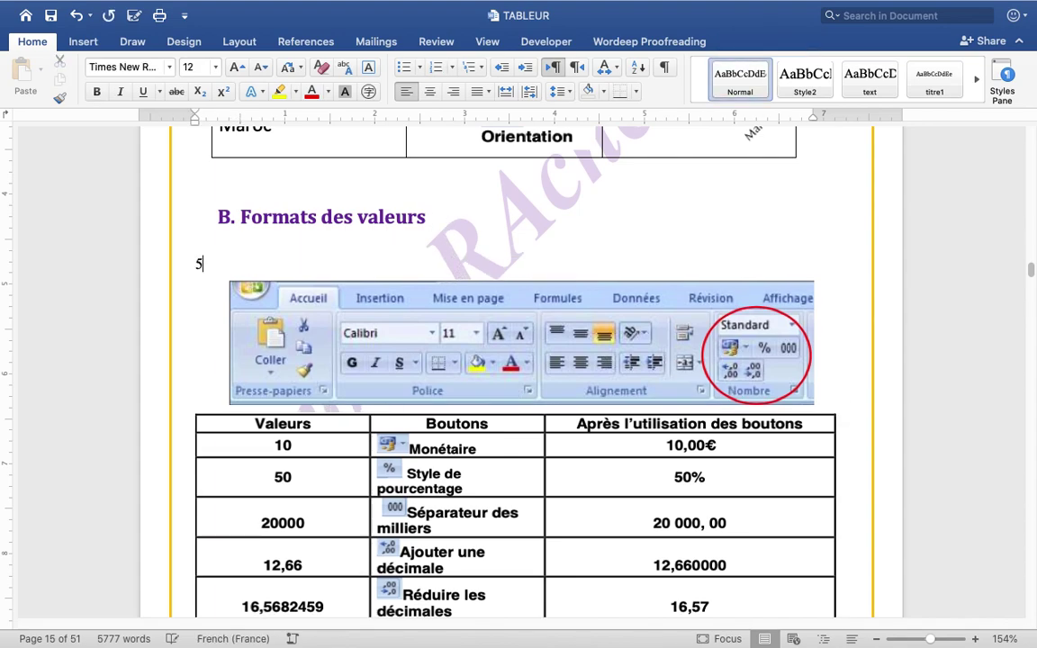
text(0 +)
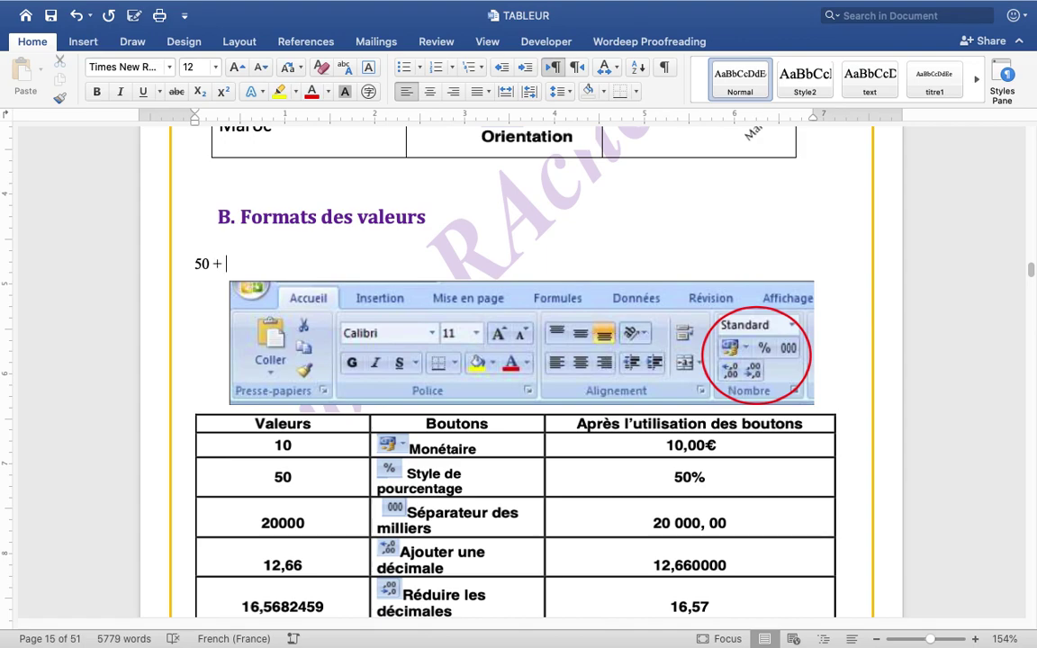
text(% )
text(= )
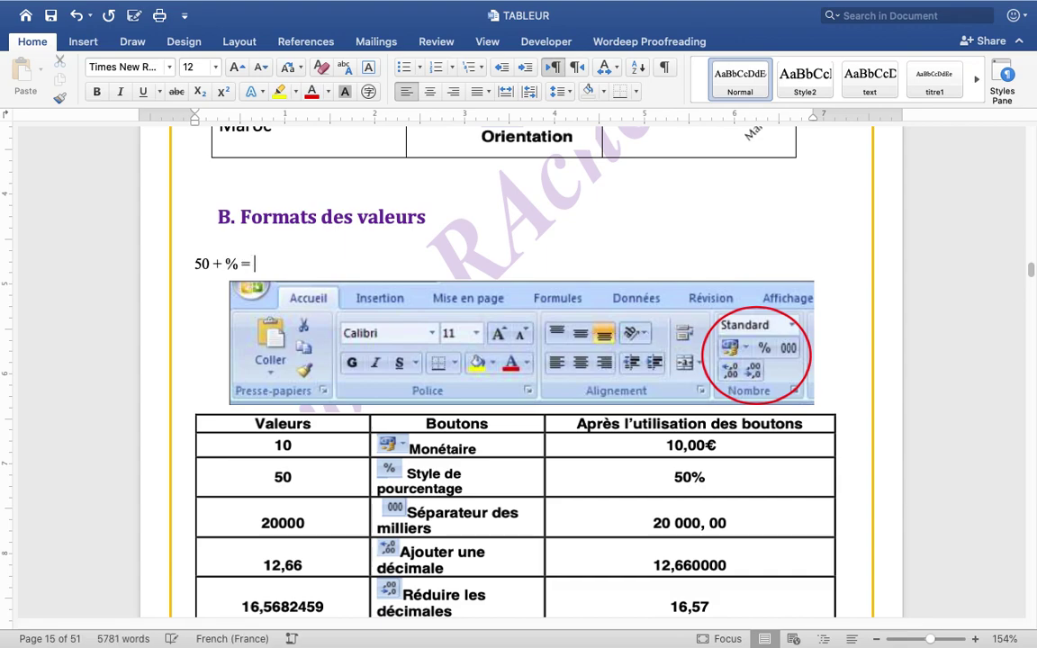
text(%)
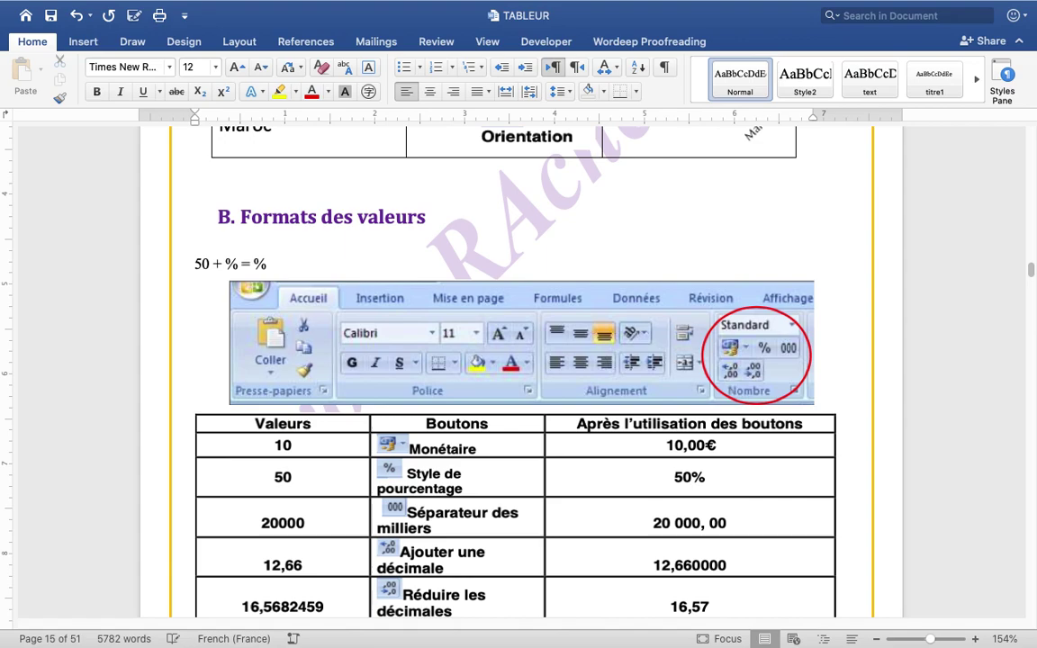
key(BackSpace)
text(5000)
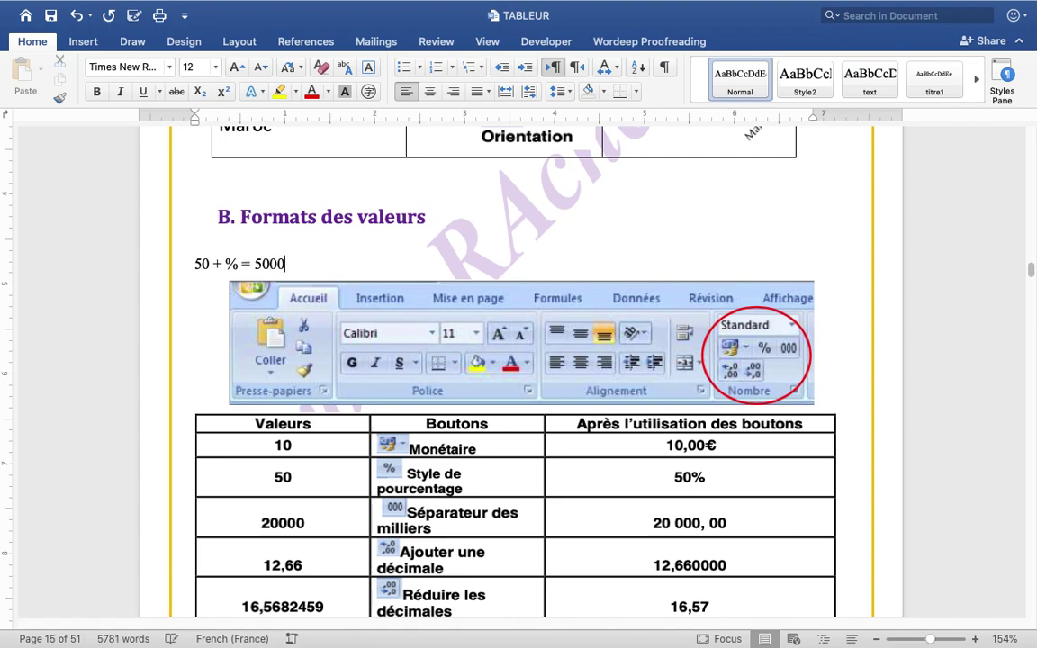
text(%=)
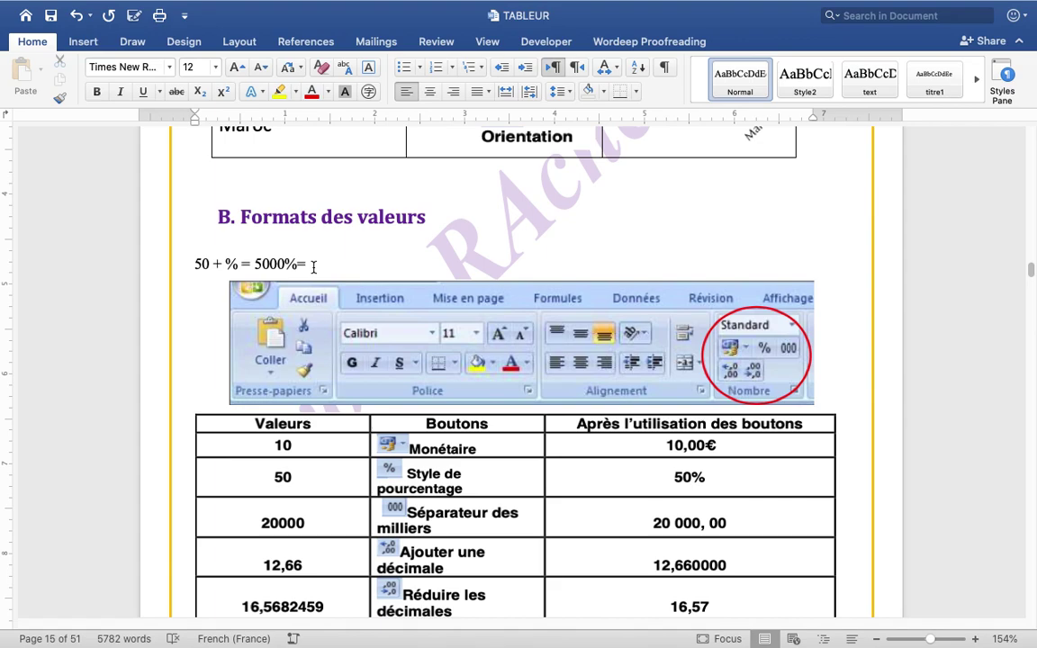
Finish the percent explanation as '=> 0.5 X 100 %', replacing 50 with 0.5
text(50 )
text(X)
text( 1)
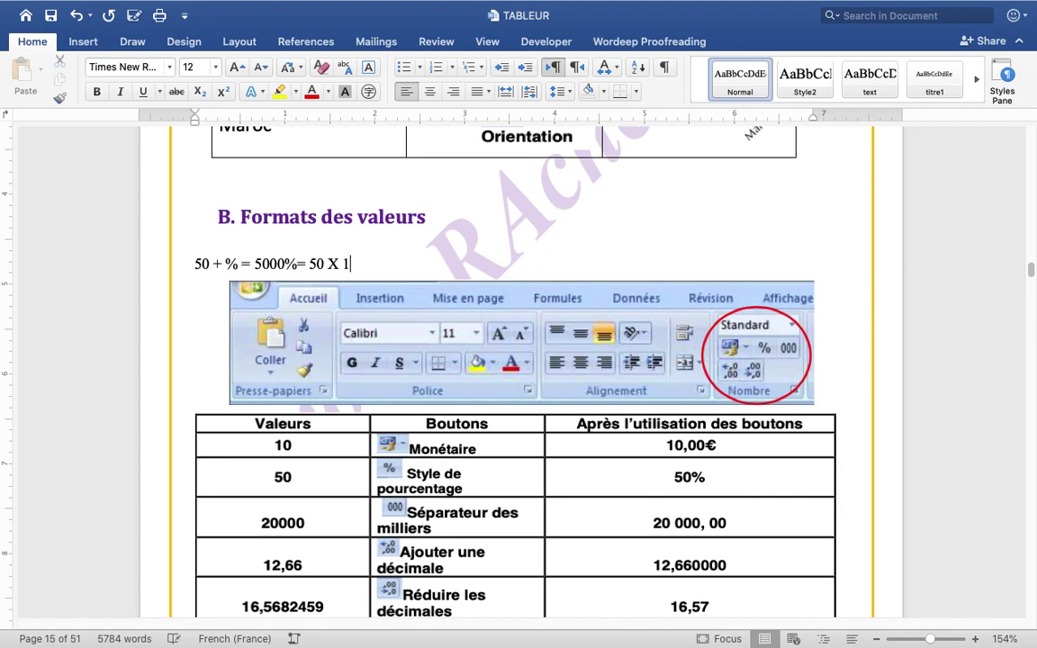
text(00 )
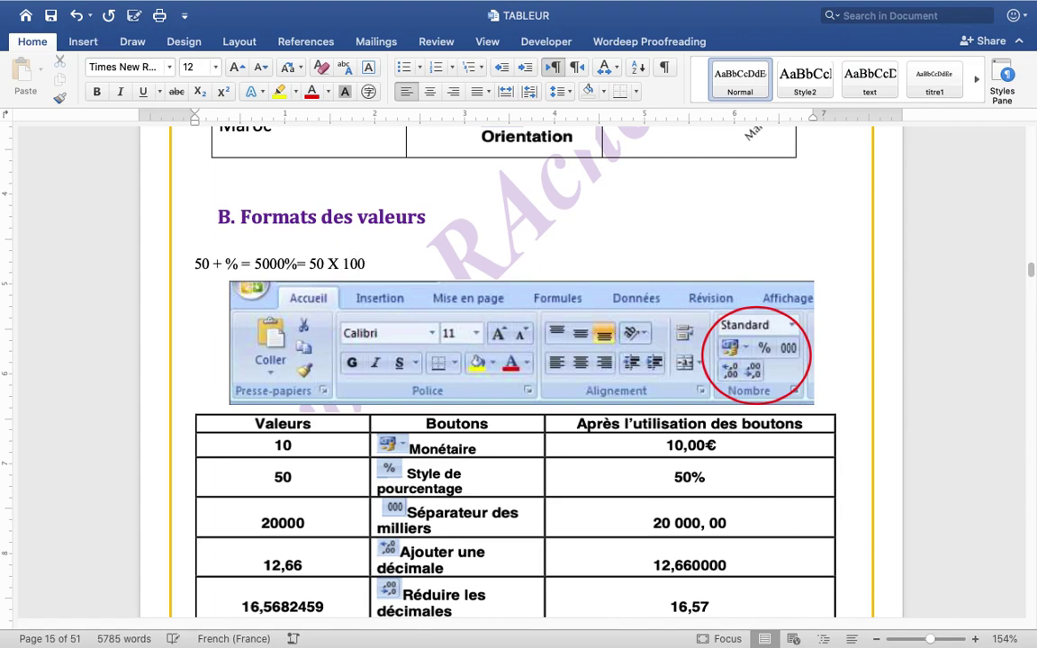
text(%)
drag(326, 263, 309, 262)
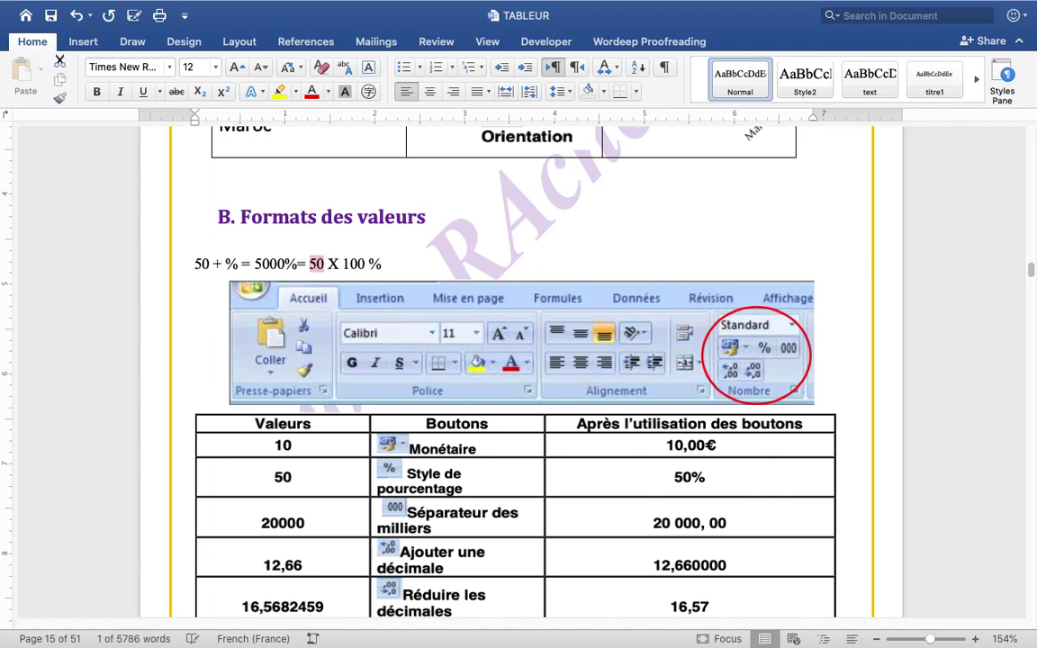
text(0.)
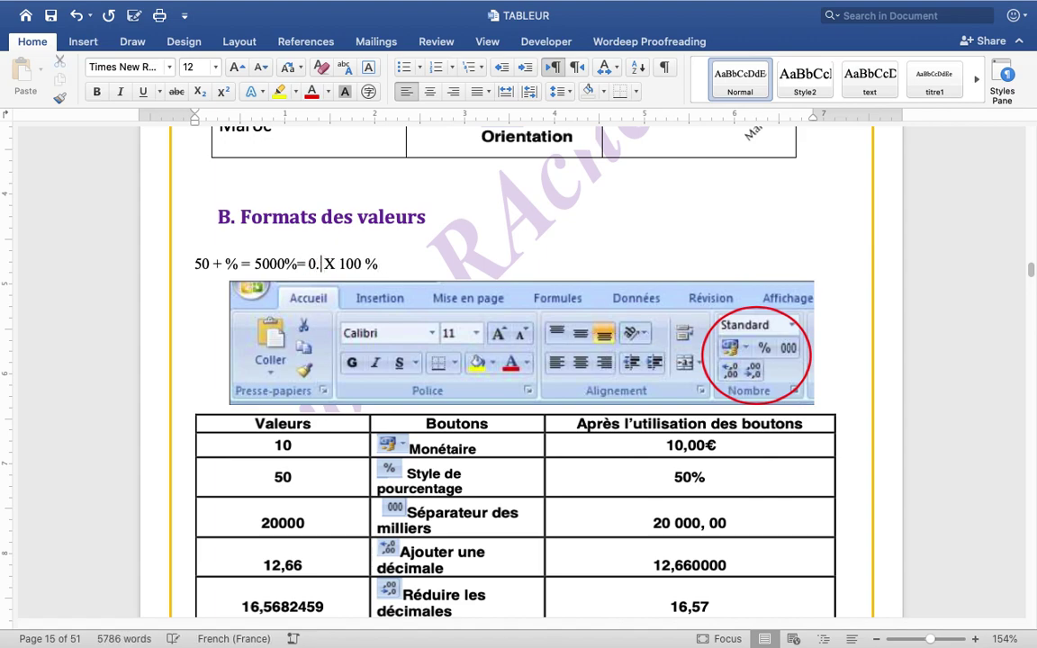
text(5)
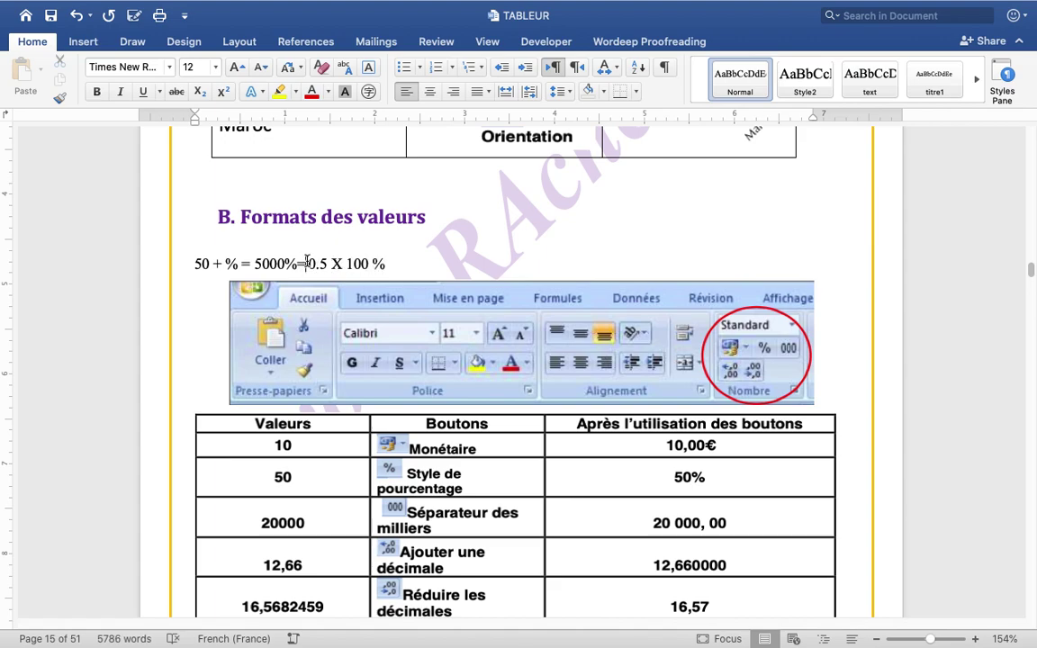
text(>)
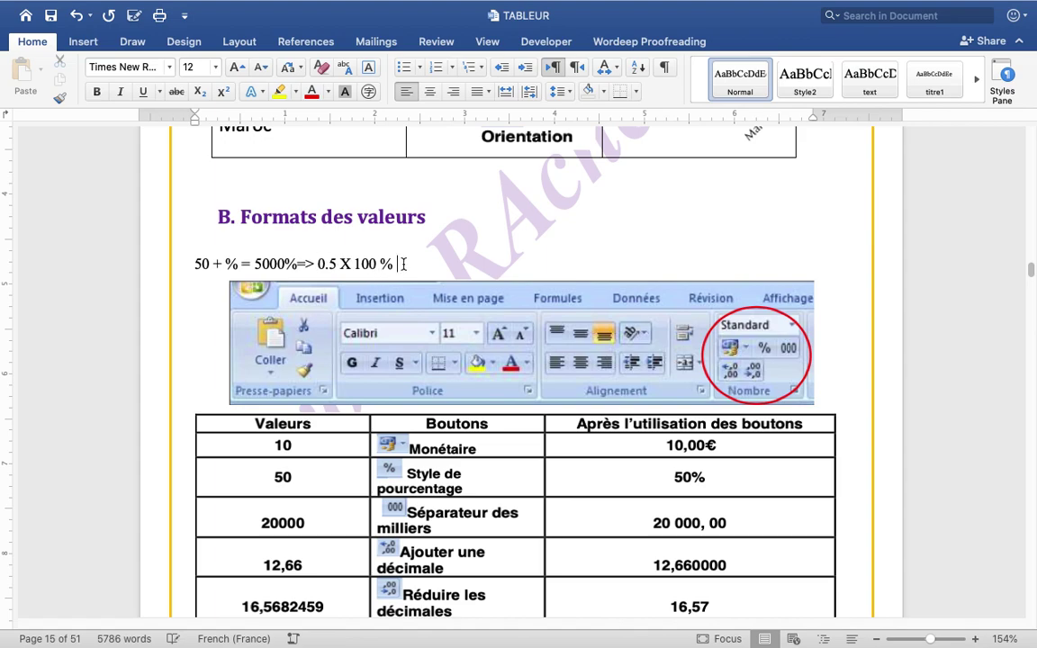
text(=)
text(5)
text( %)
key(ctrl+Left)
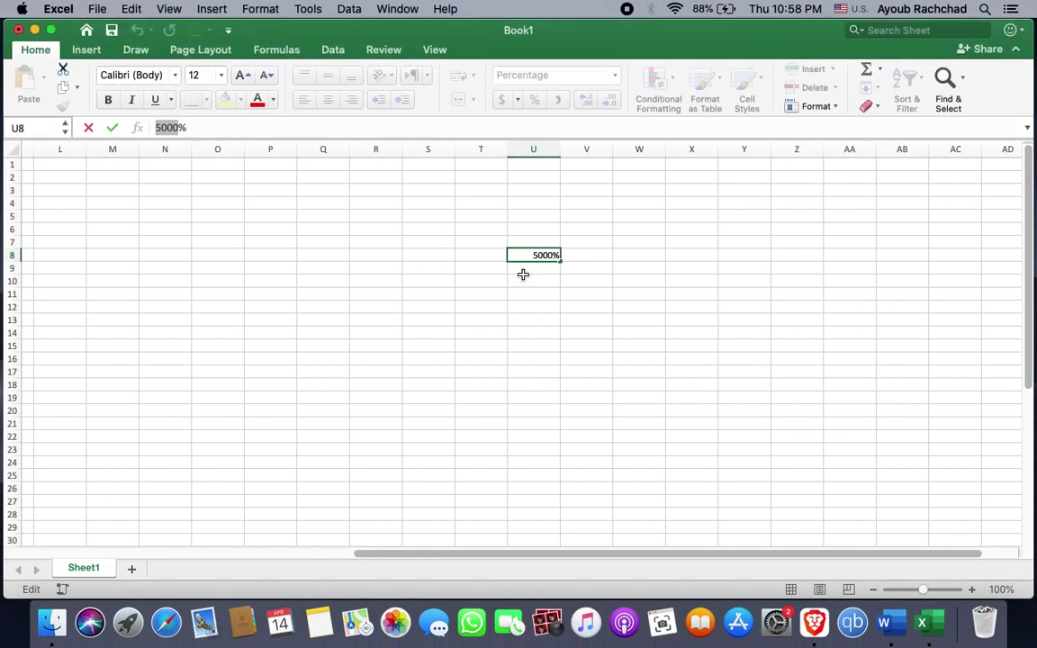
Enter 0.5 in U10 and apply Percent Style so it shows 50%
click(523, 280)
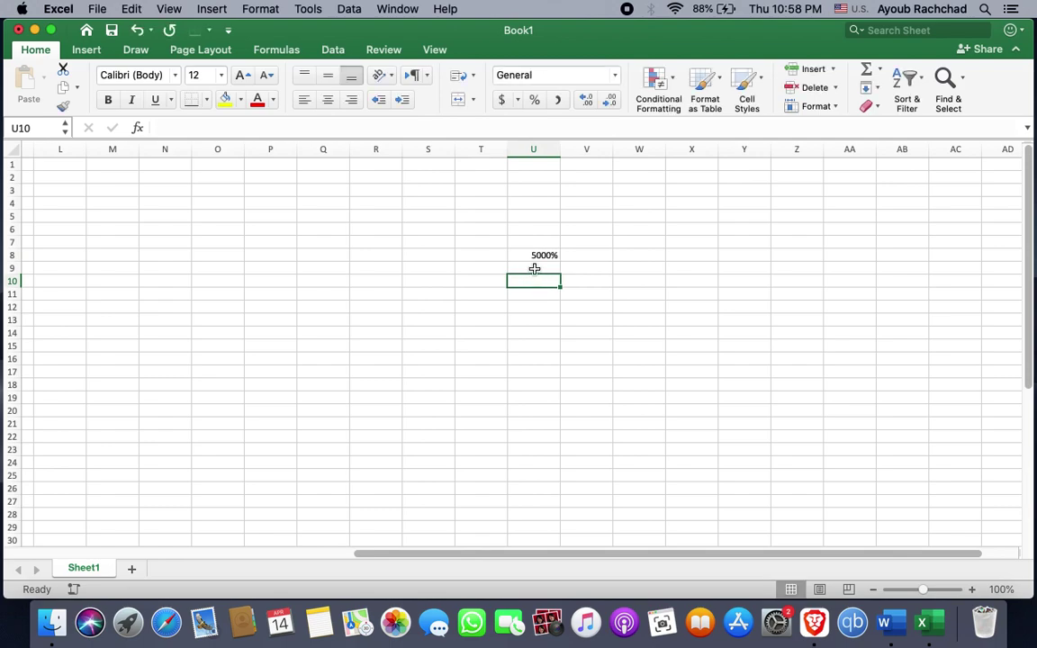
text(0.5)
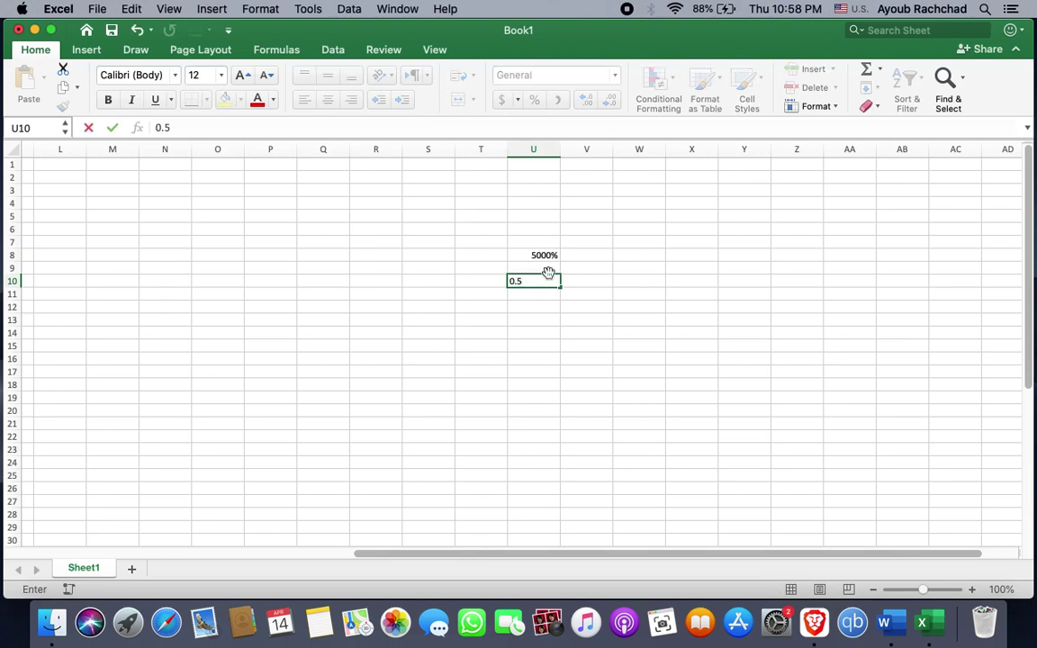
click(554, 306)
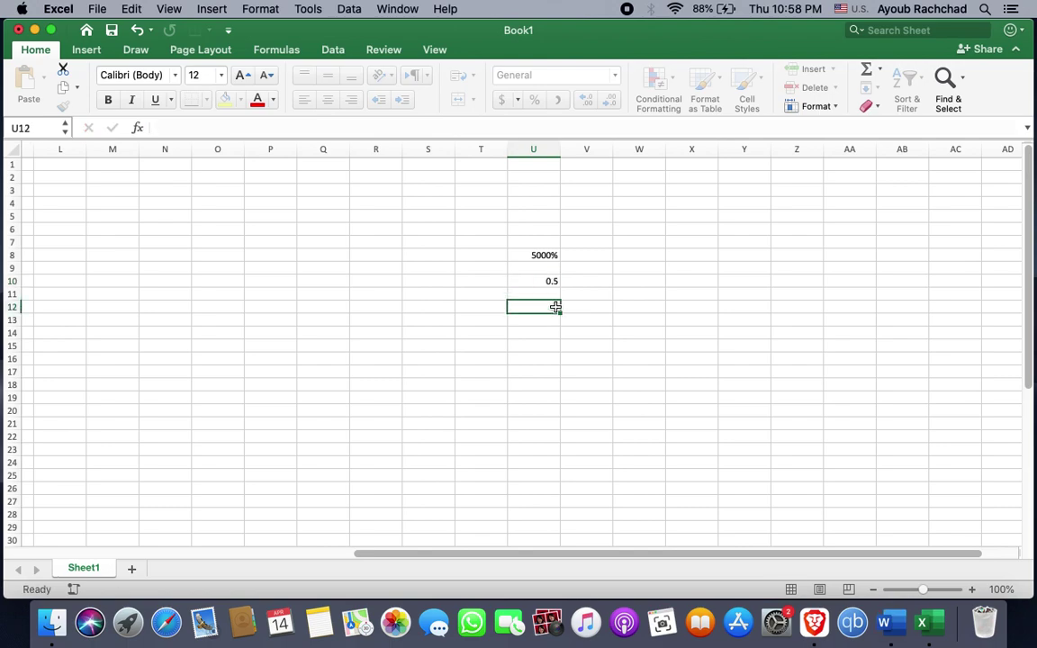
click(550, 282)
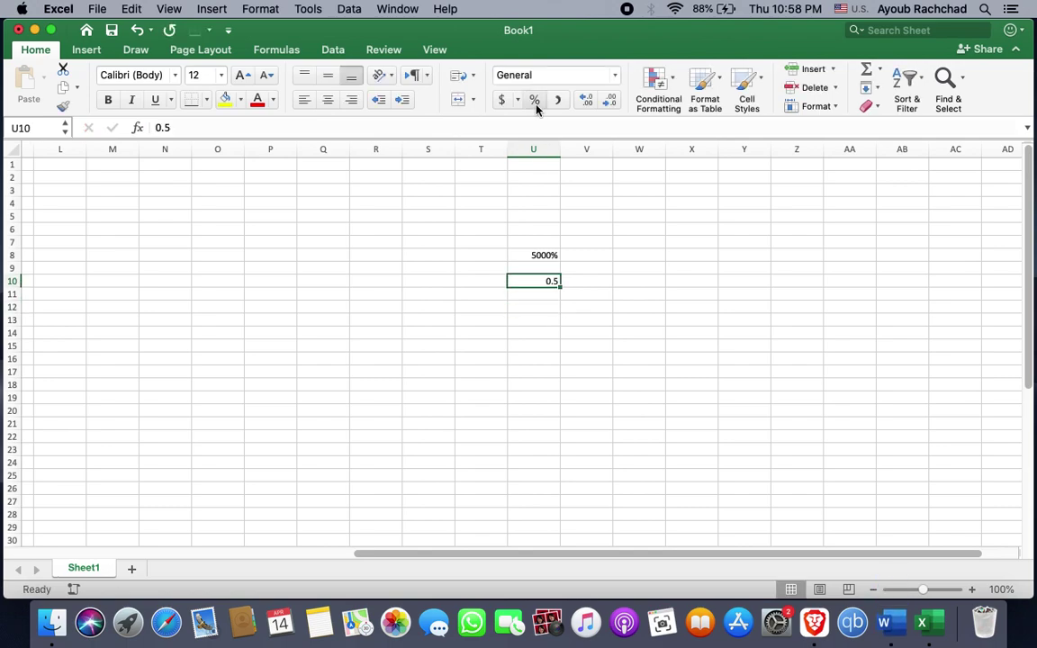
click(535, 101)
Cancel Word's Save As dialog and delete the equation line under the heading
click(884, 623)
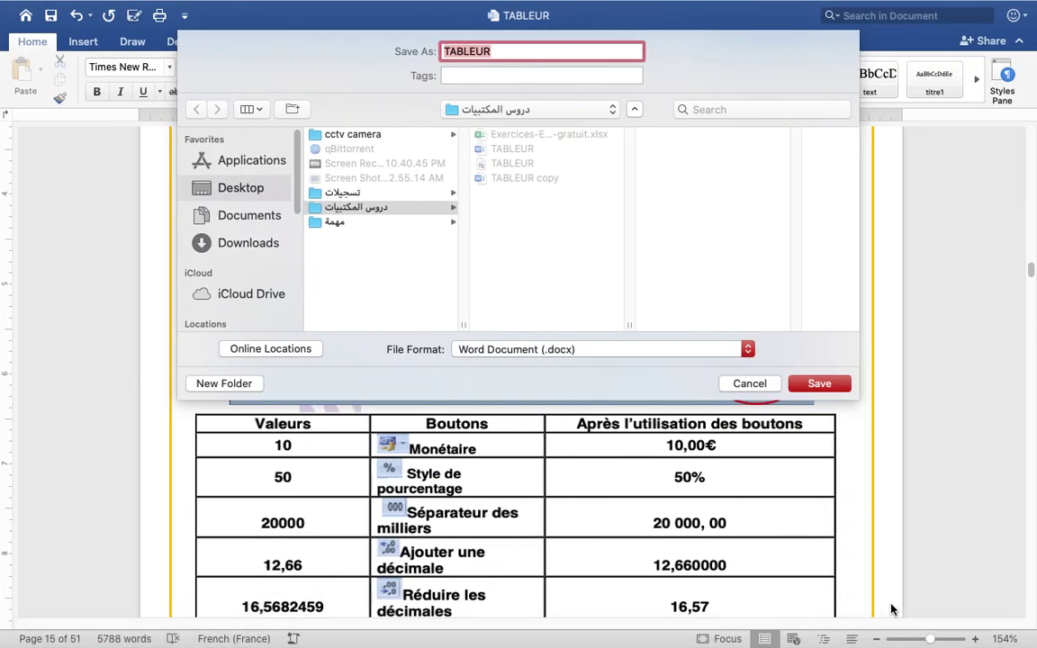
click(772, 385)
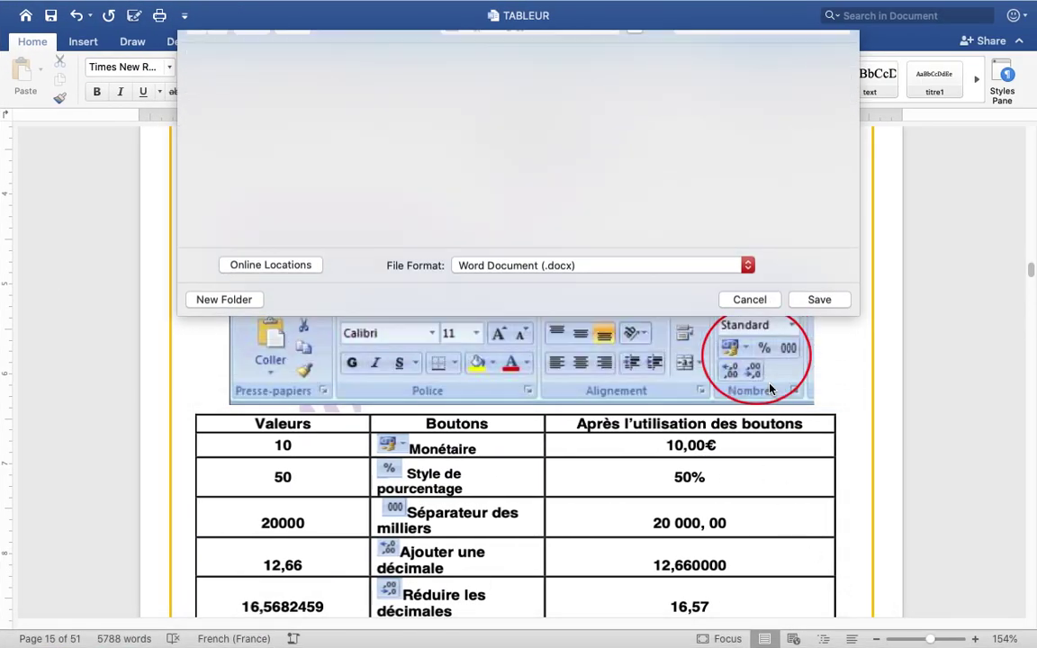
drag(454, 263, 180, 271)
key(BackSpace)
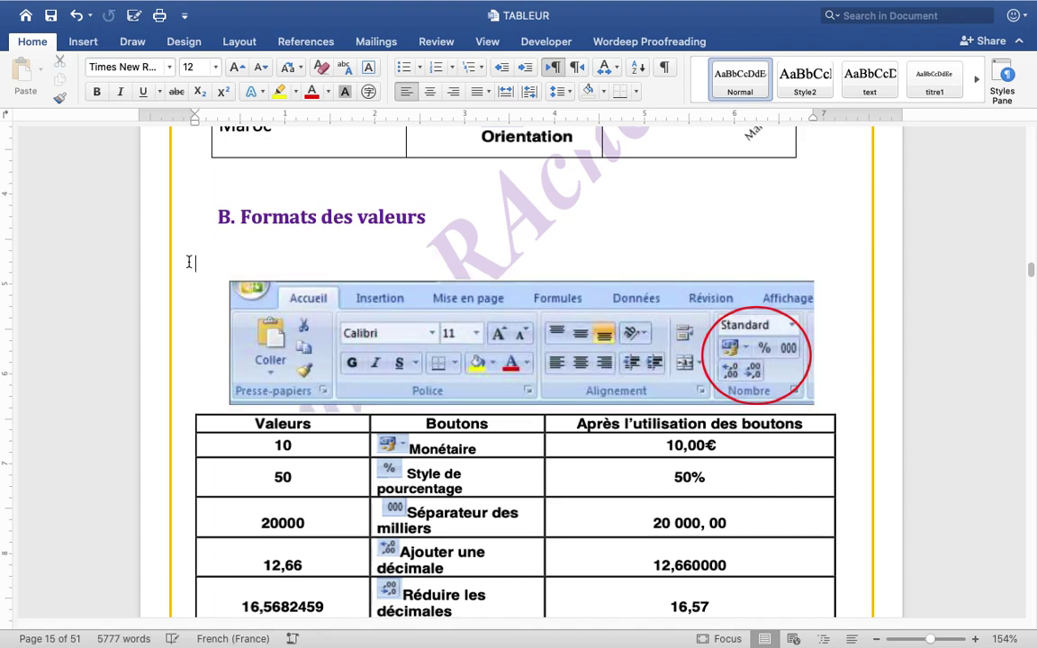
key(ctrl+Left)
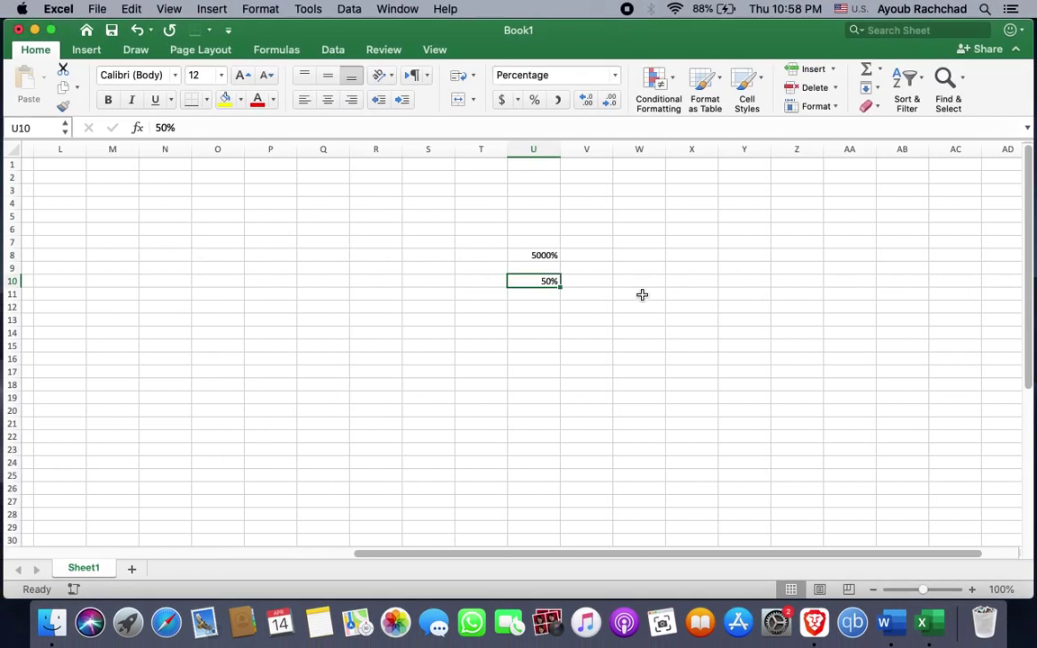
Enter 0.02 in U12 shown as 2%, and pre-format empty cell S4 as Percentage
click(532, 308)
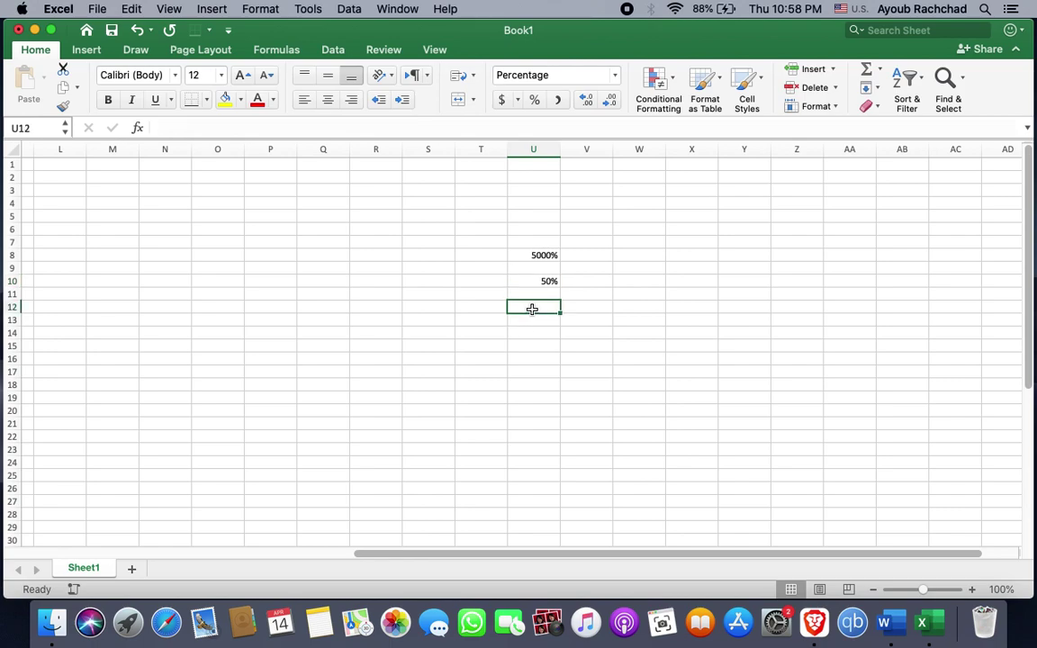
text(0.02)
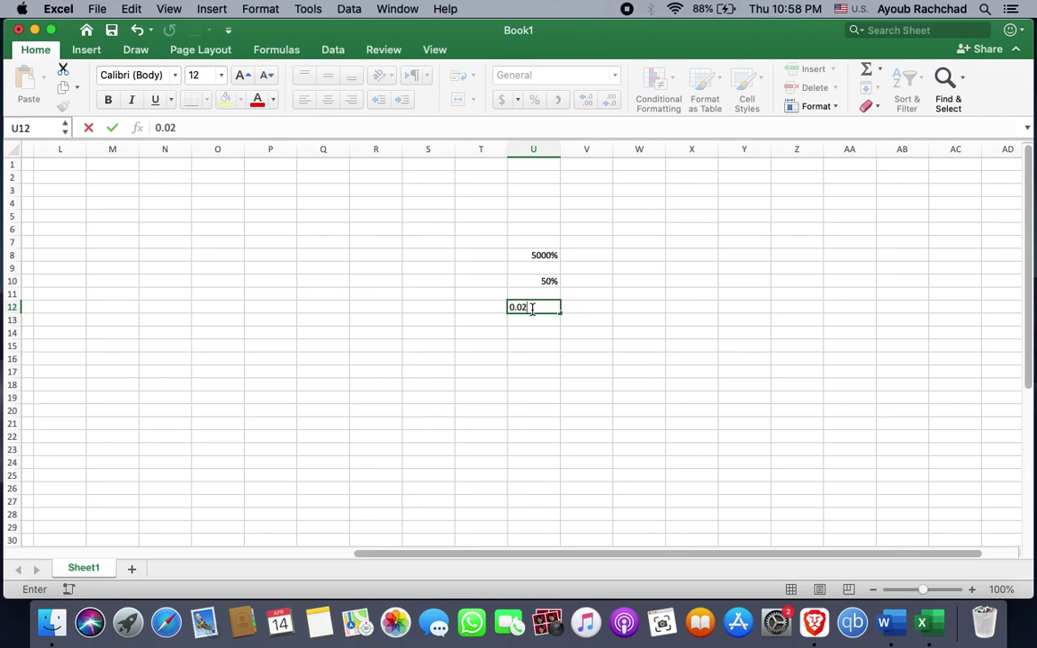
key(Return)
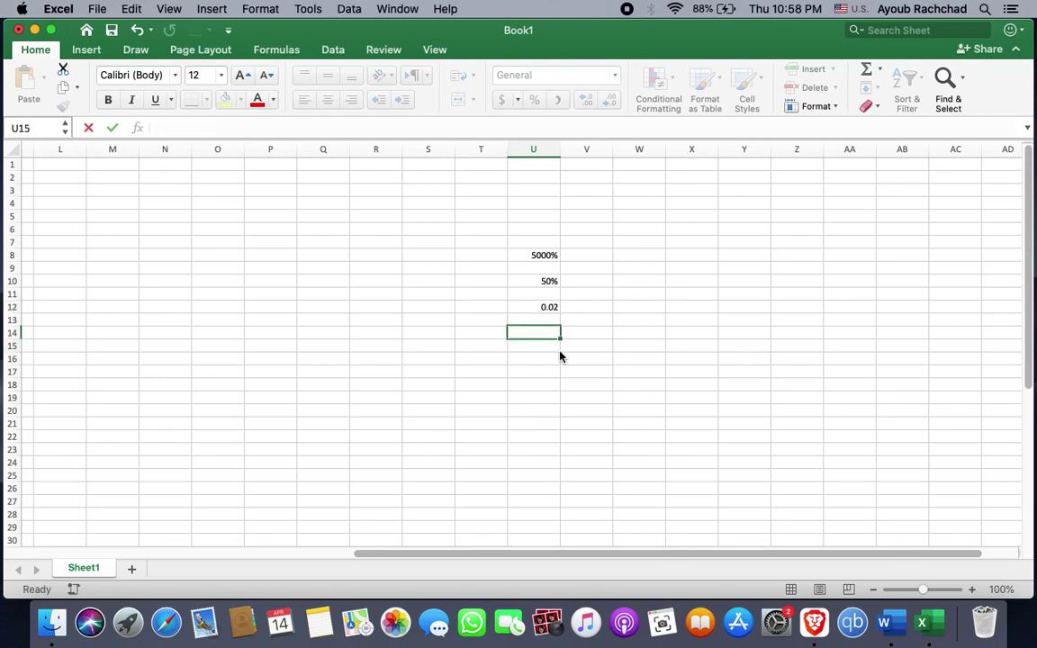
click(546, 307)
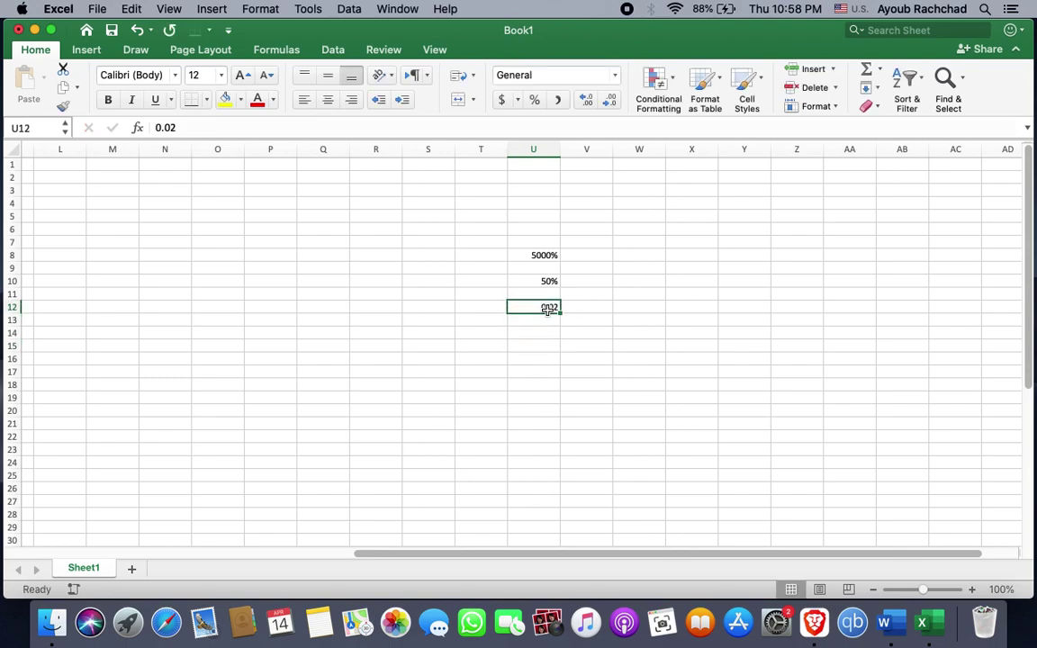
click(535, 101)
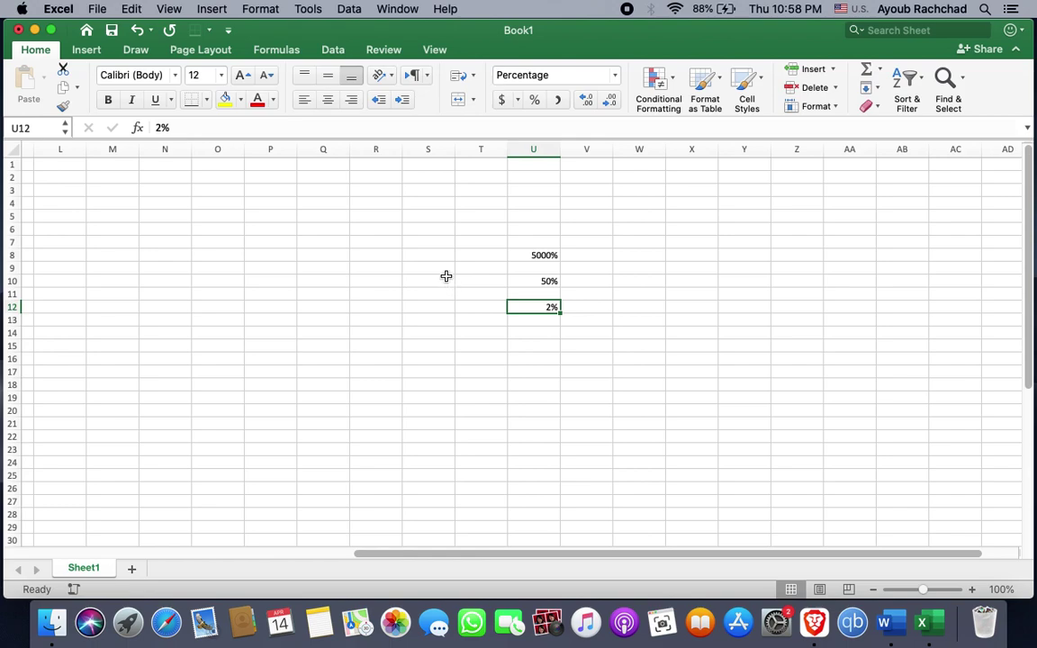
click(423, 204)
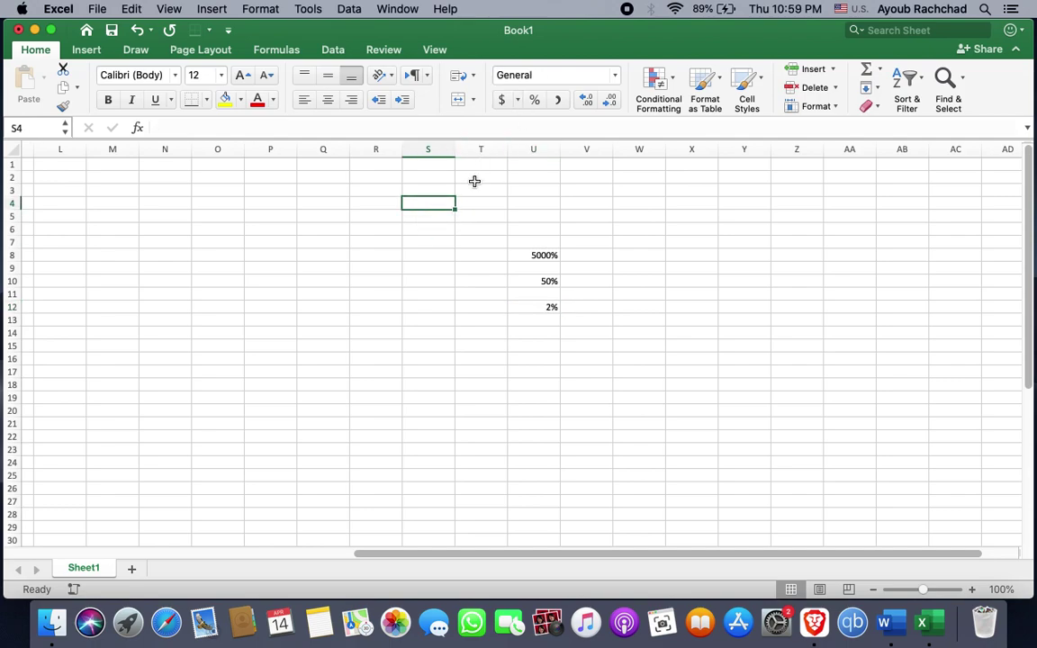
click(533, 101)
Extend S4's percentage format down to S17 and enter 50% and 40% in S4–S5
drag(454, 208, 451, 376)
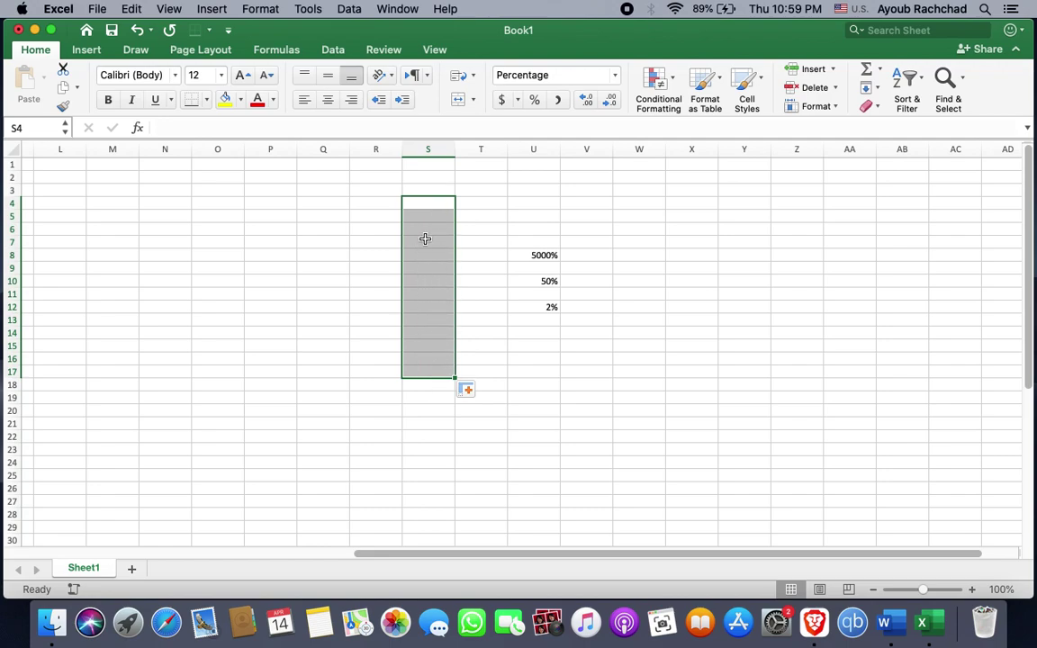
click(429, 205)
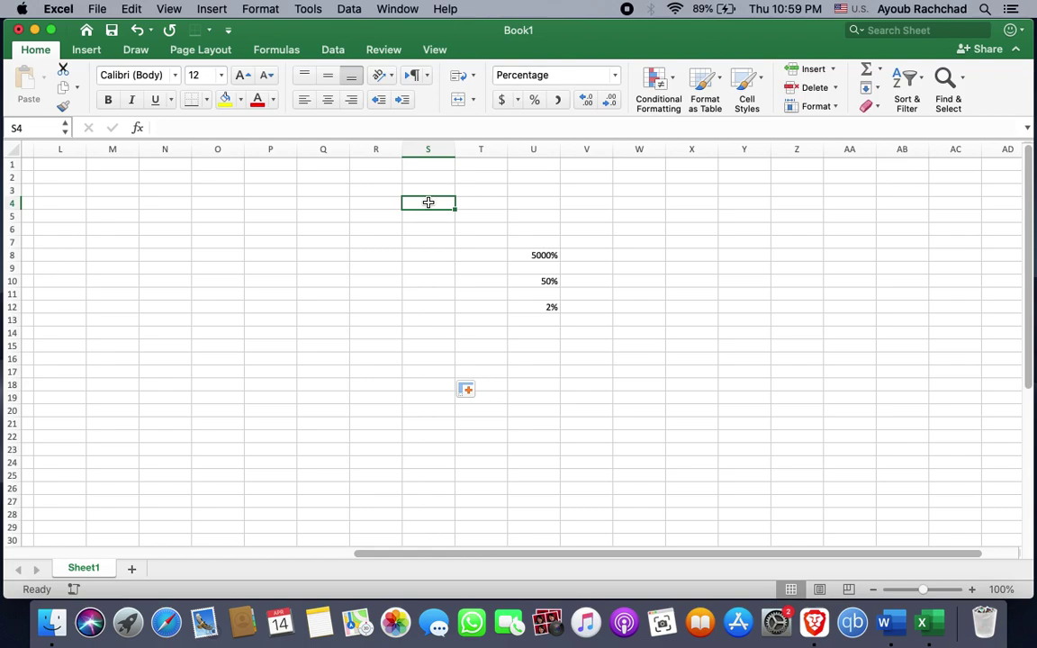
text(5)
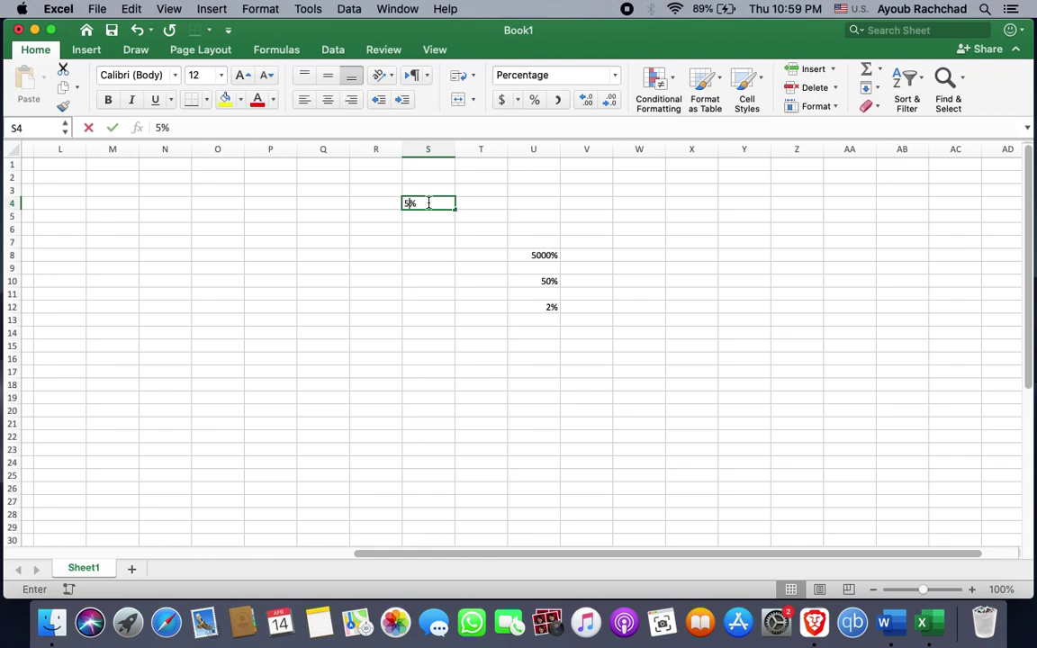
text(0)
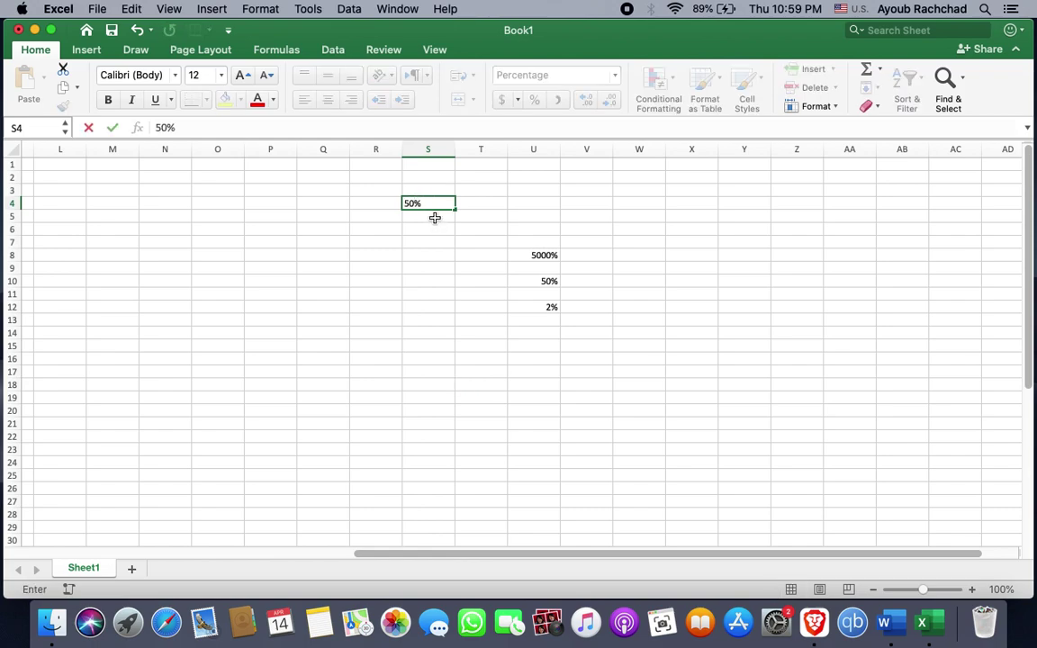
click(435, 220)
text(4)
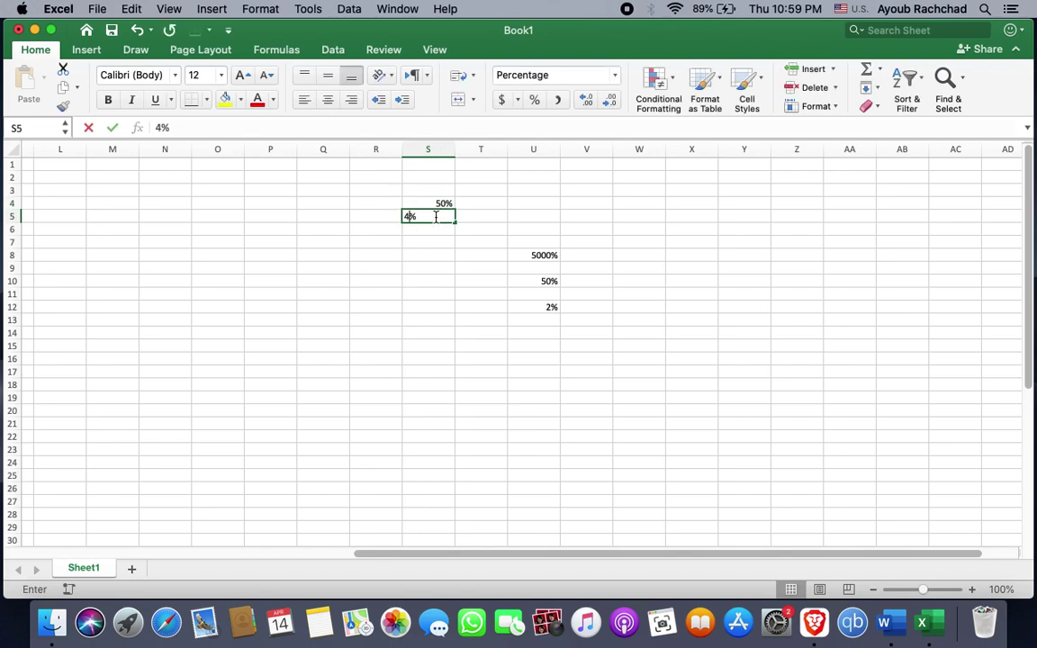
text(0)
key(Return)
Enter 3%, 2% and 23% in S6 through S8
text(3)
key(Return)
text(2)
key(Return)
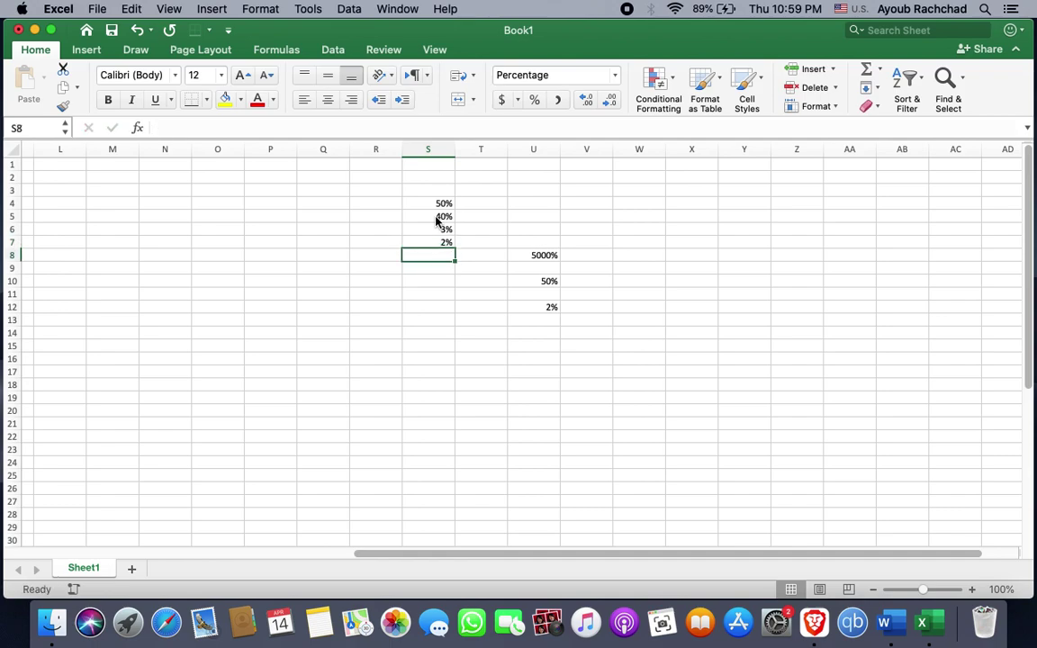
text(23)
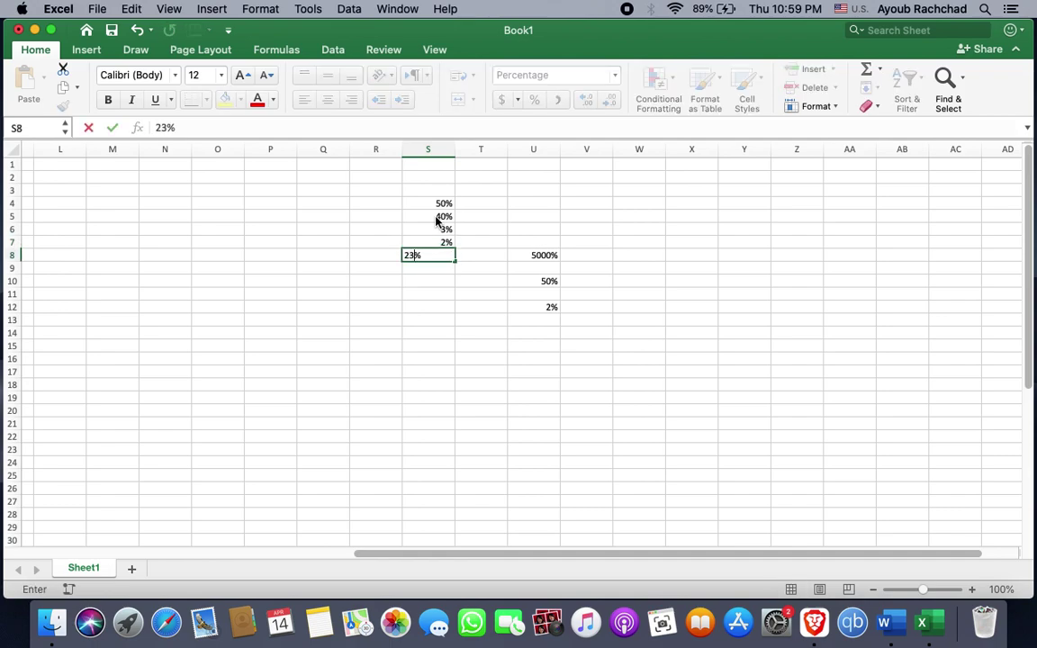
key(Return)
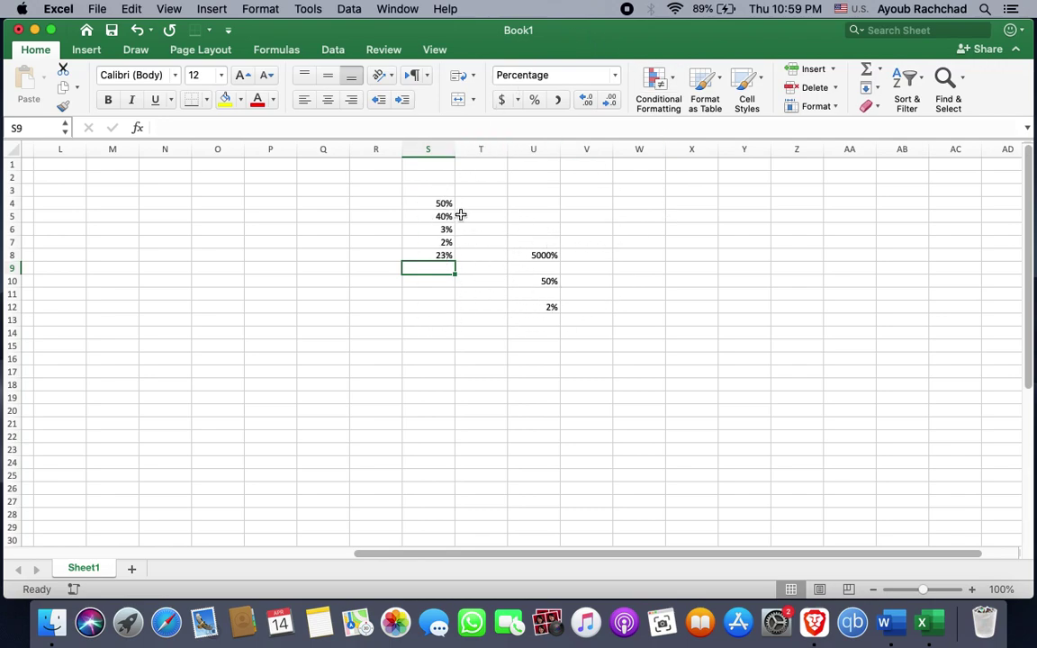
click(607, 214)
click(686, 208)
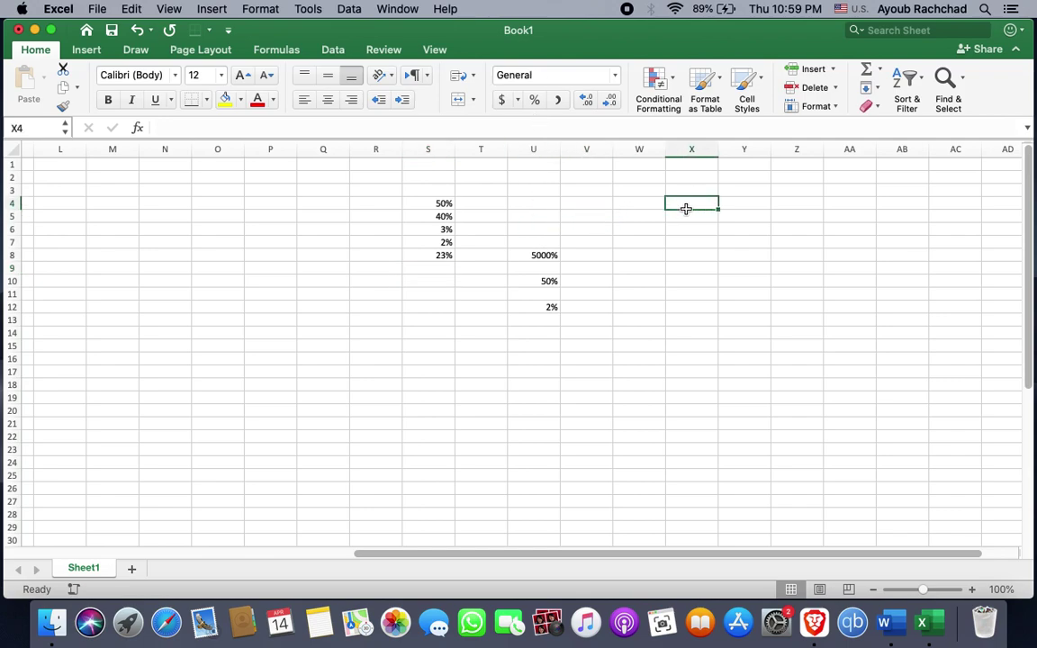
Type the plain numbers 50, 50, 40 and 60 into X4 through X7
text(50)
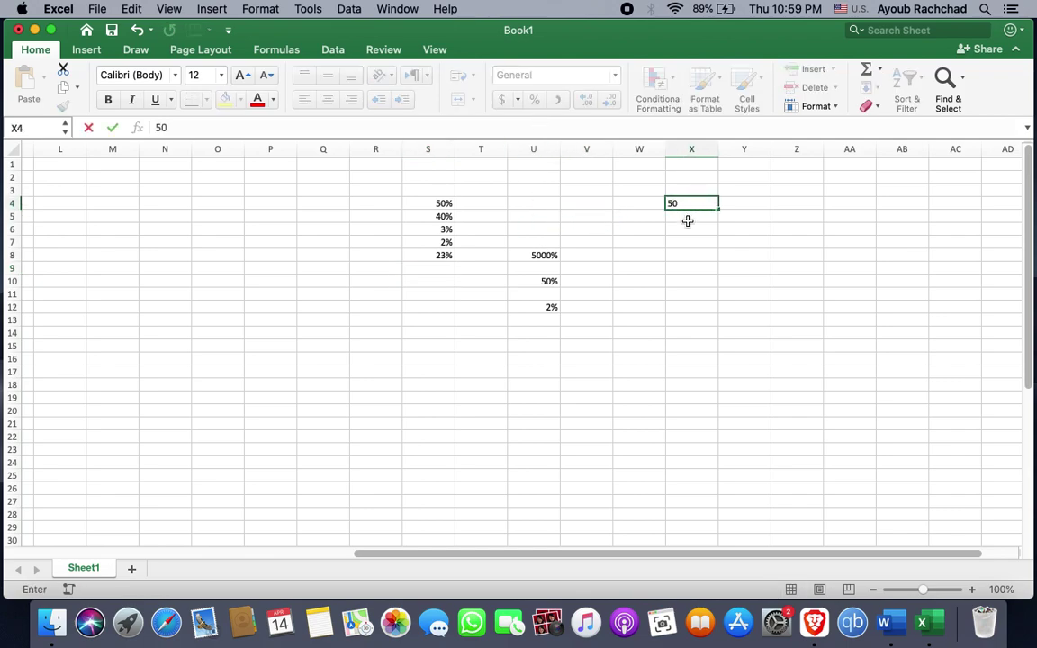
click(688, 220)
text(50)
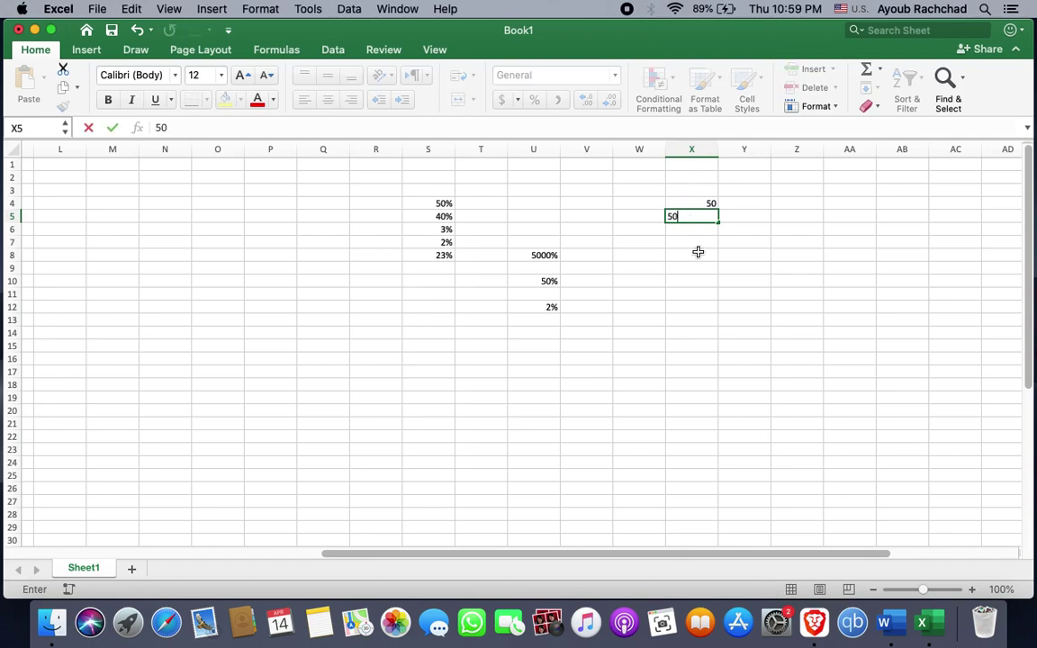
click(700, 229)
text(4)
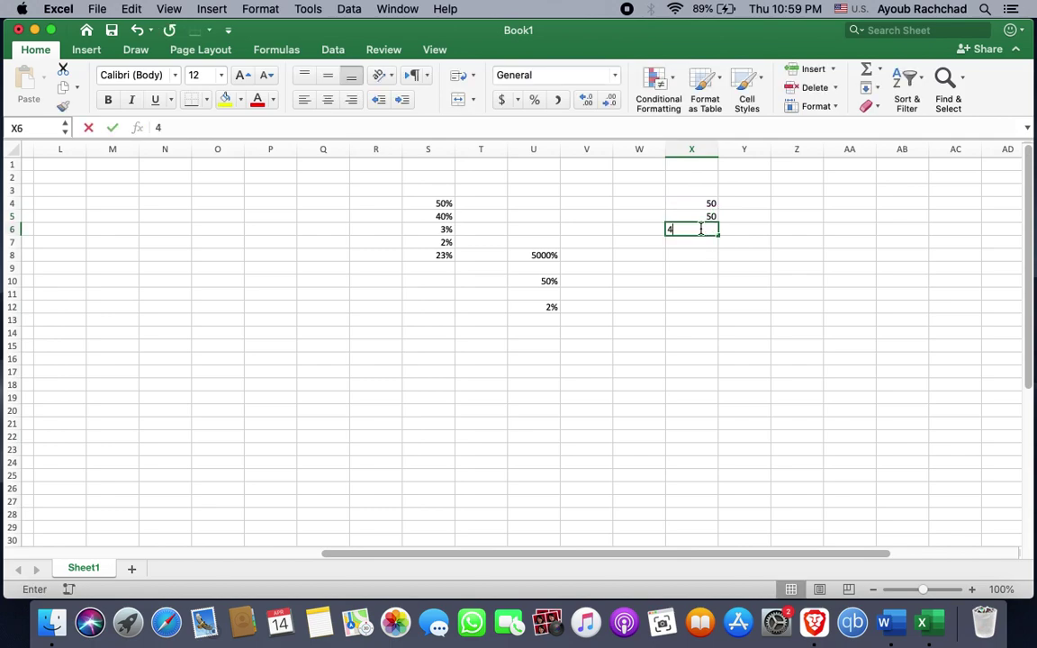
text(0)
click(694, 245)
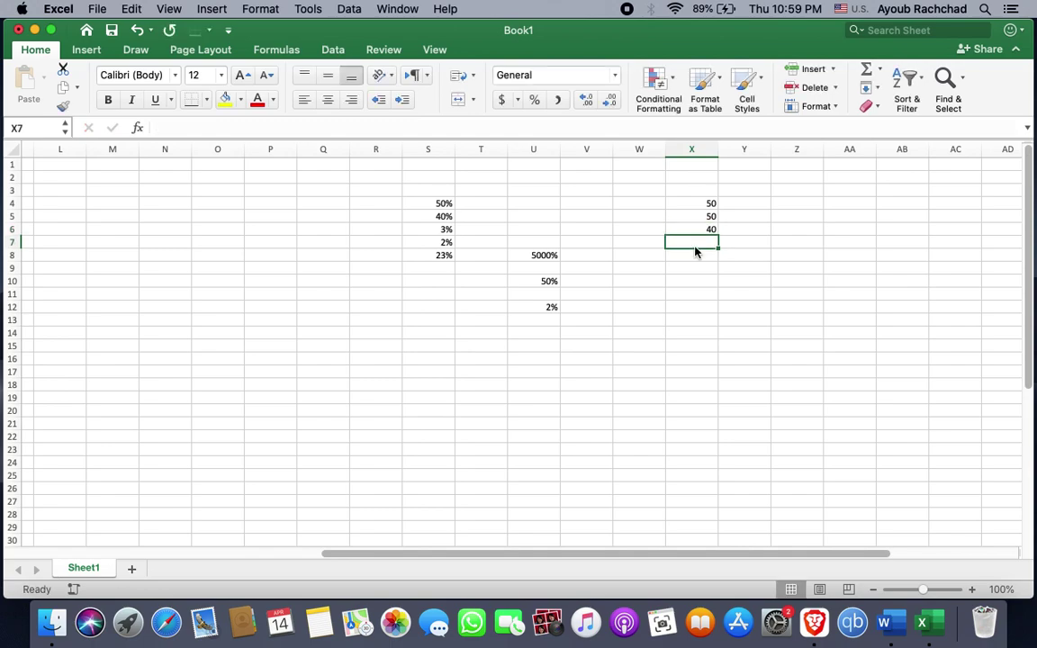
text(60)
click(701, 280)
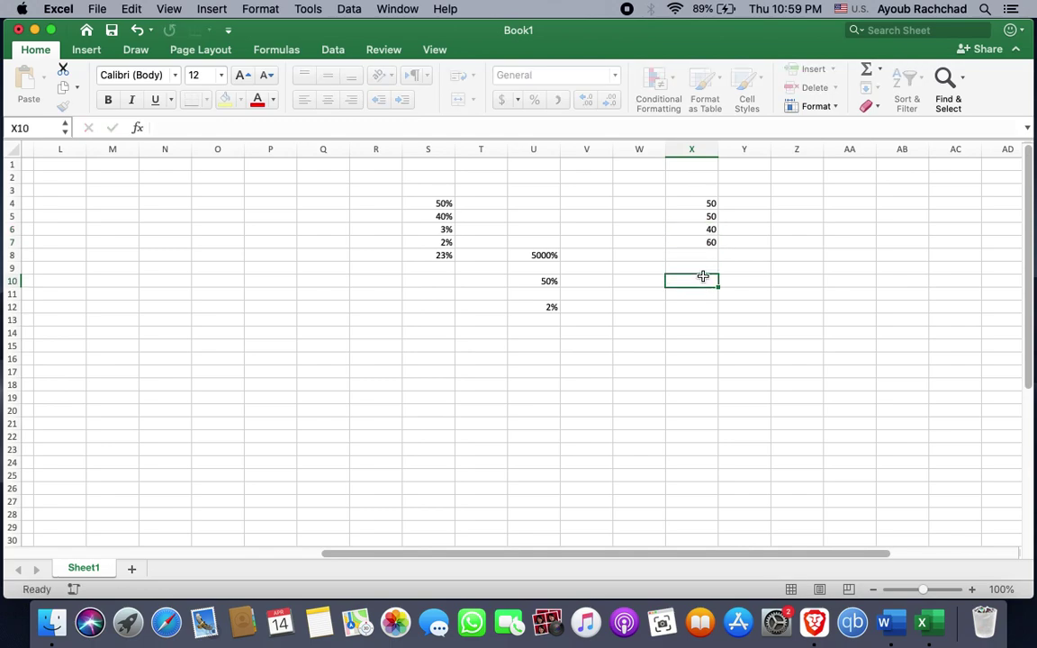
Apply Percent Style to X4, X5 and X6, showing 5000%, 5000% and 4000%
click(703, 206)
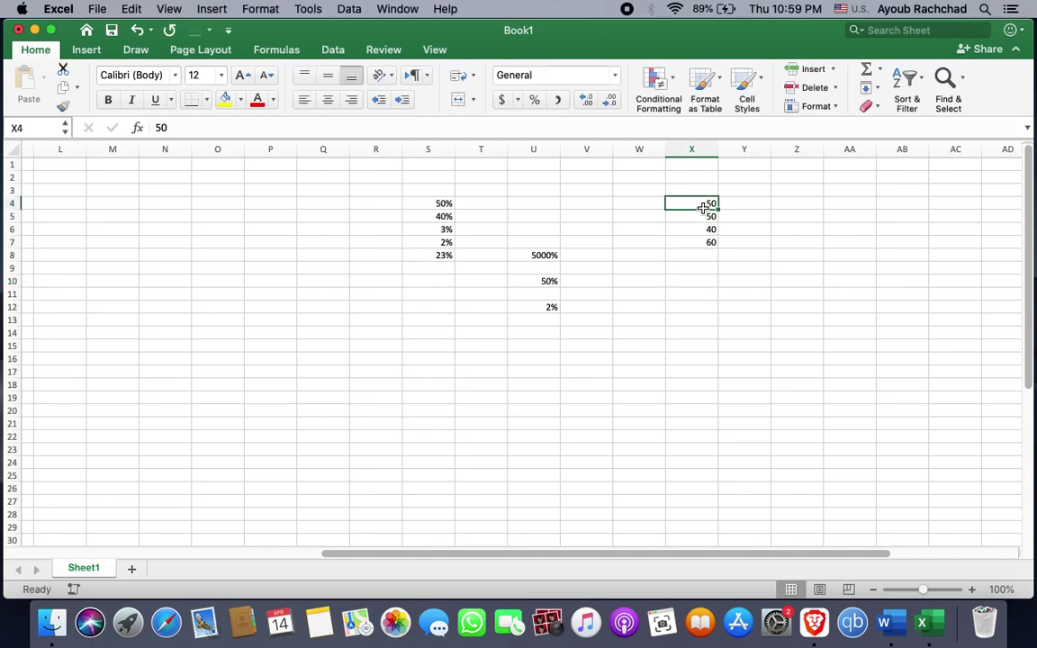
click(535, 100)
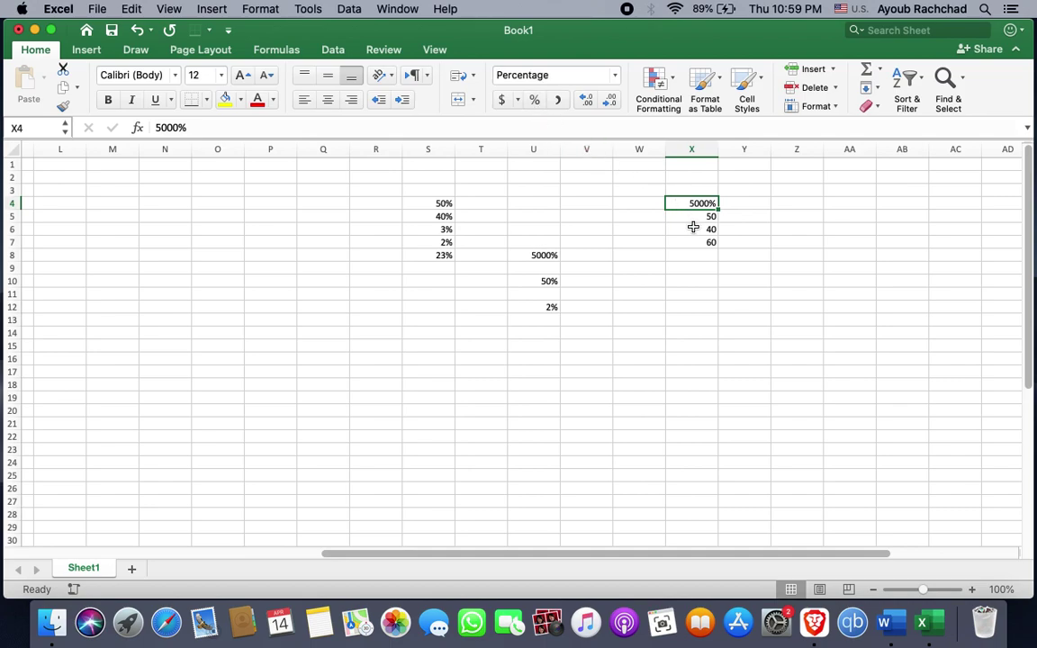
click(692, 216)
click(535, 100)
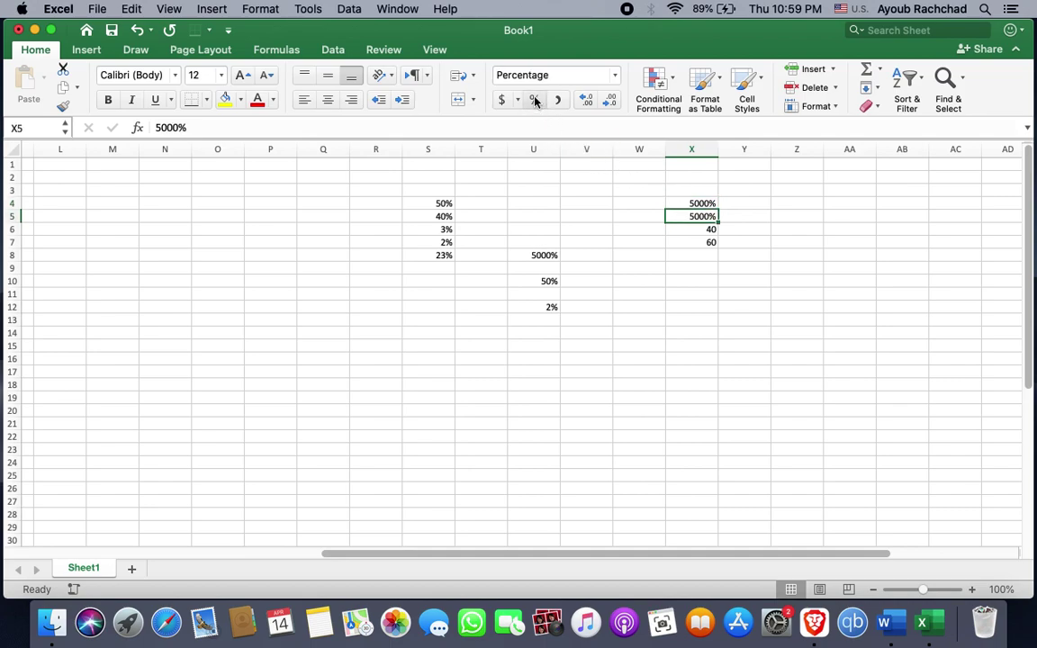
click(678, 231)
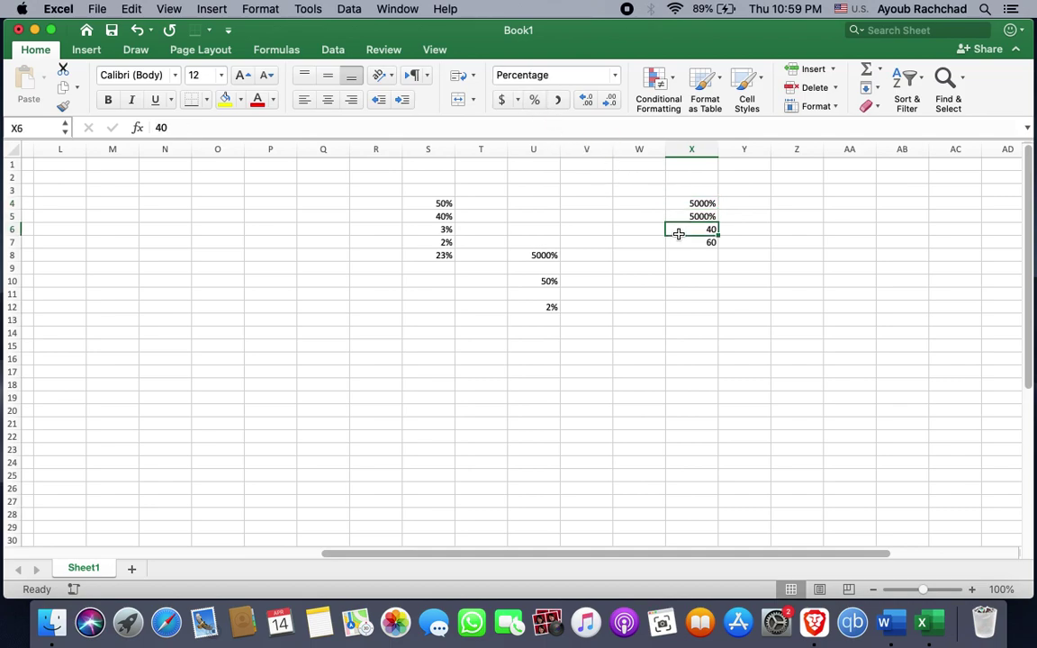
click(535, 99)
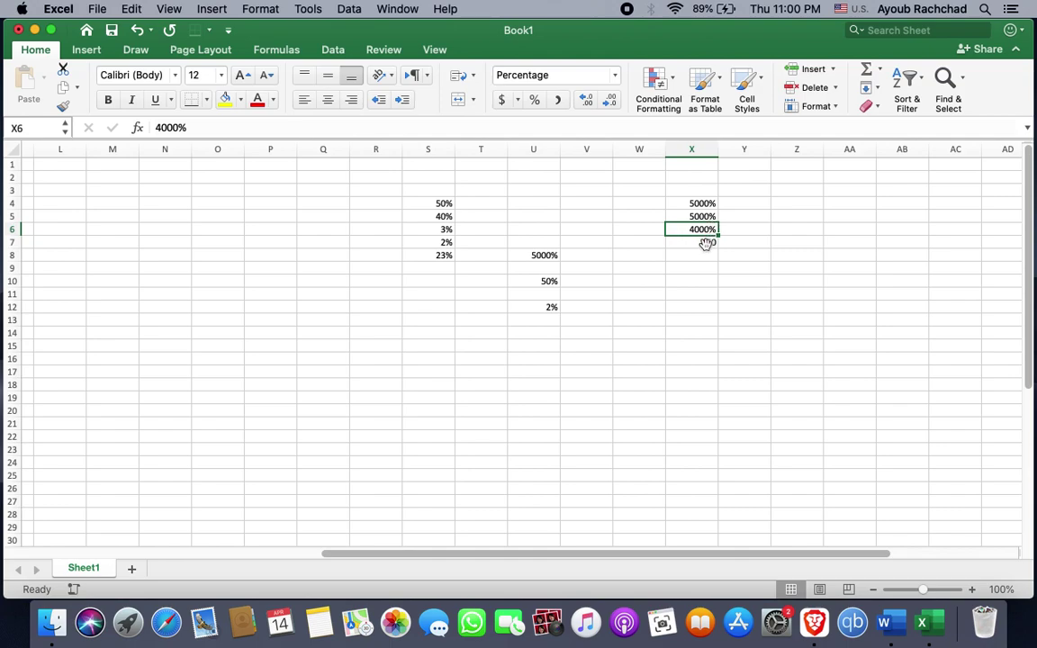
click(707, 243)
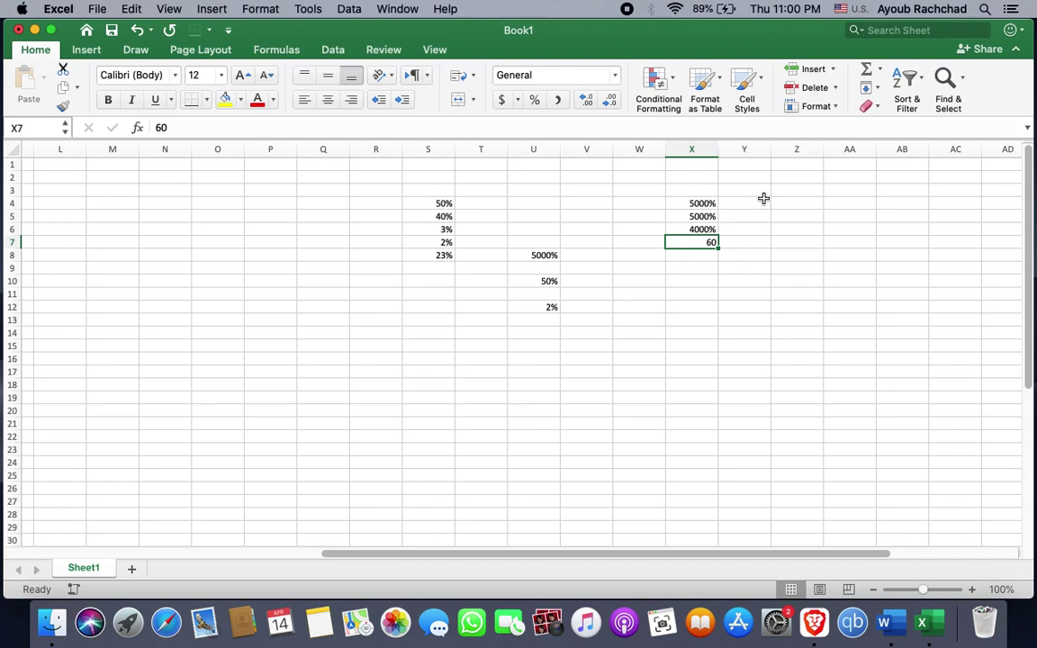
Format the range Y4:Y14 as Percentage
drag(756, 203, 767, 335)
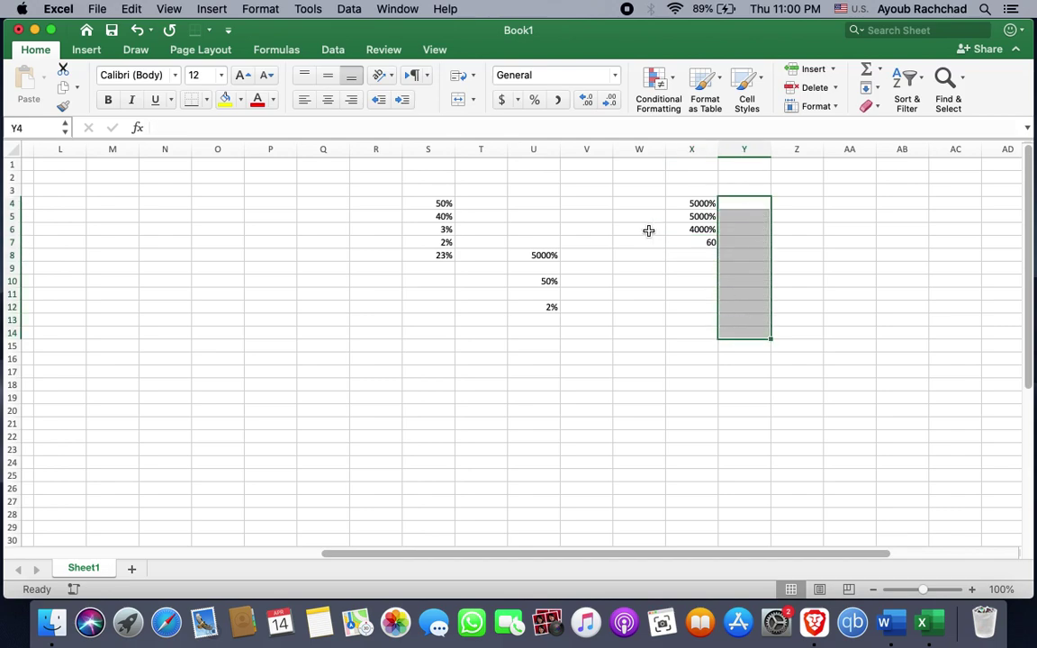
click(534, 100)
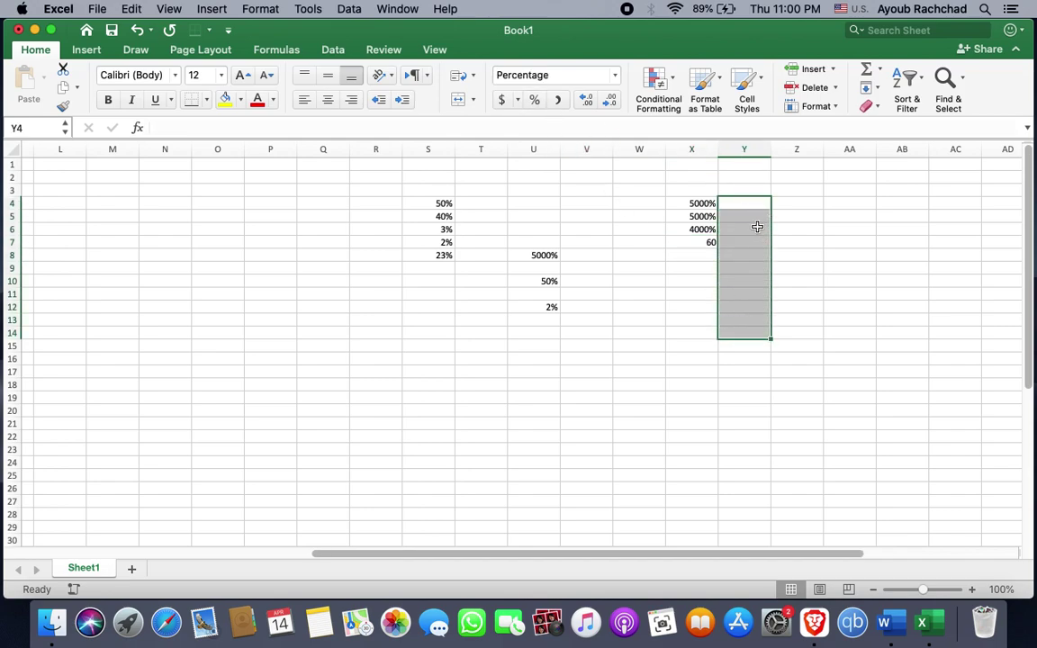
click(753, 226)
click(751, 204)
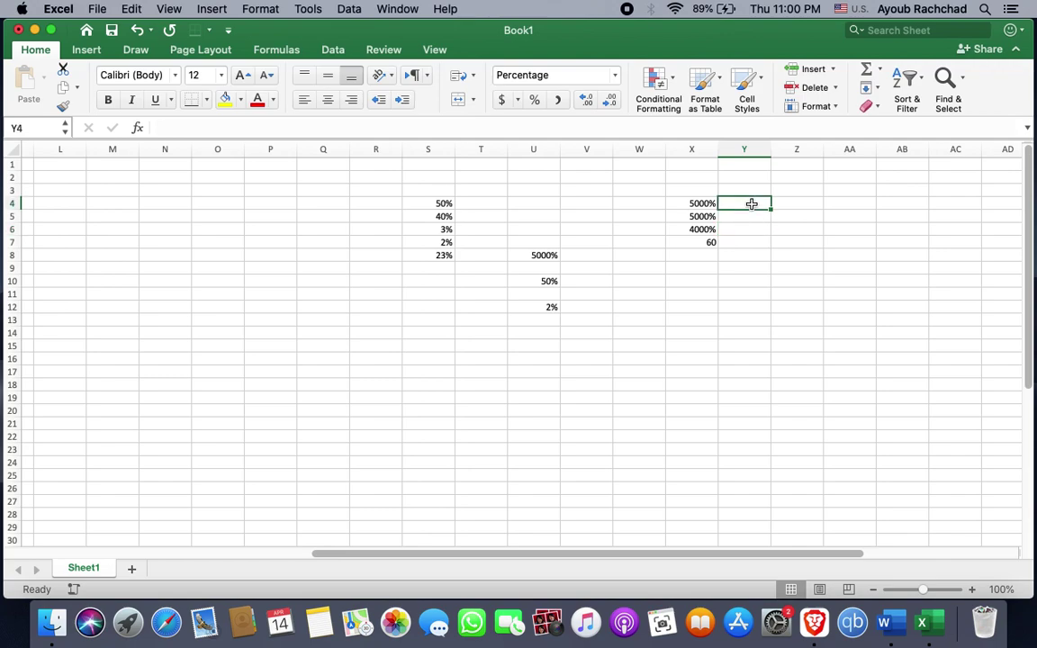
Enter 40%, 34%, 34% and 2% in Y4 through Y7
text(40)
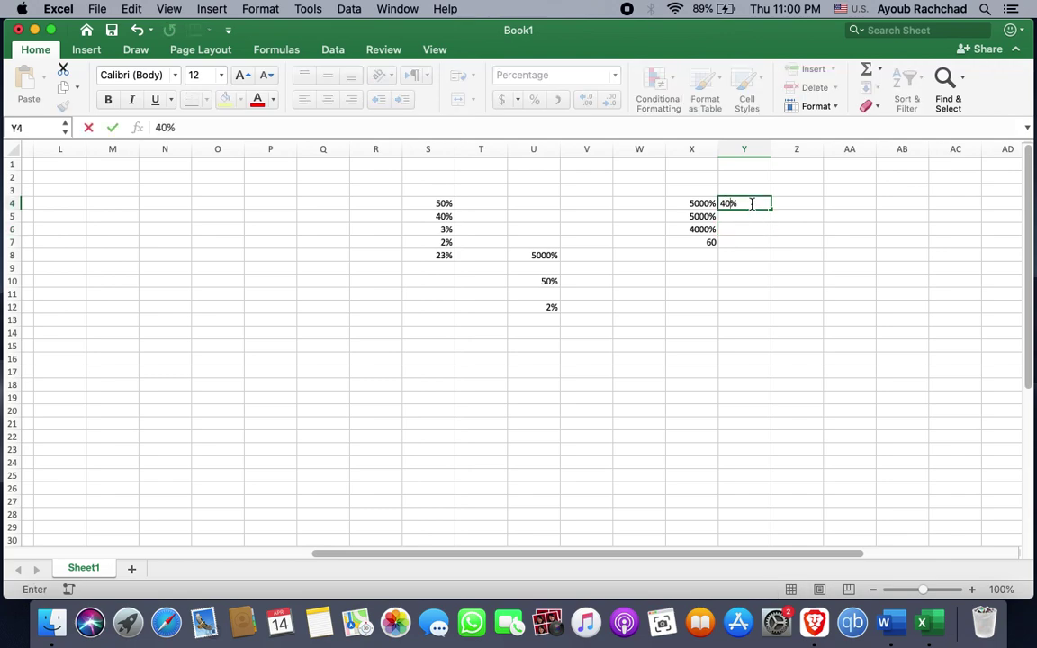
key(Return)
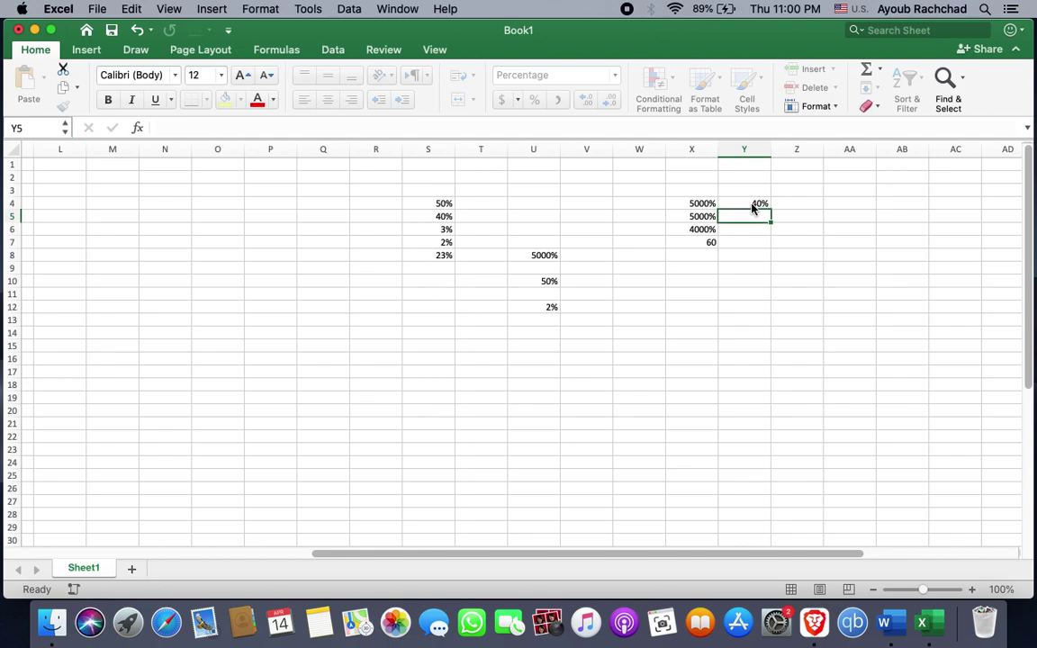
text(34)
key(Return)
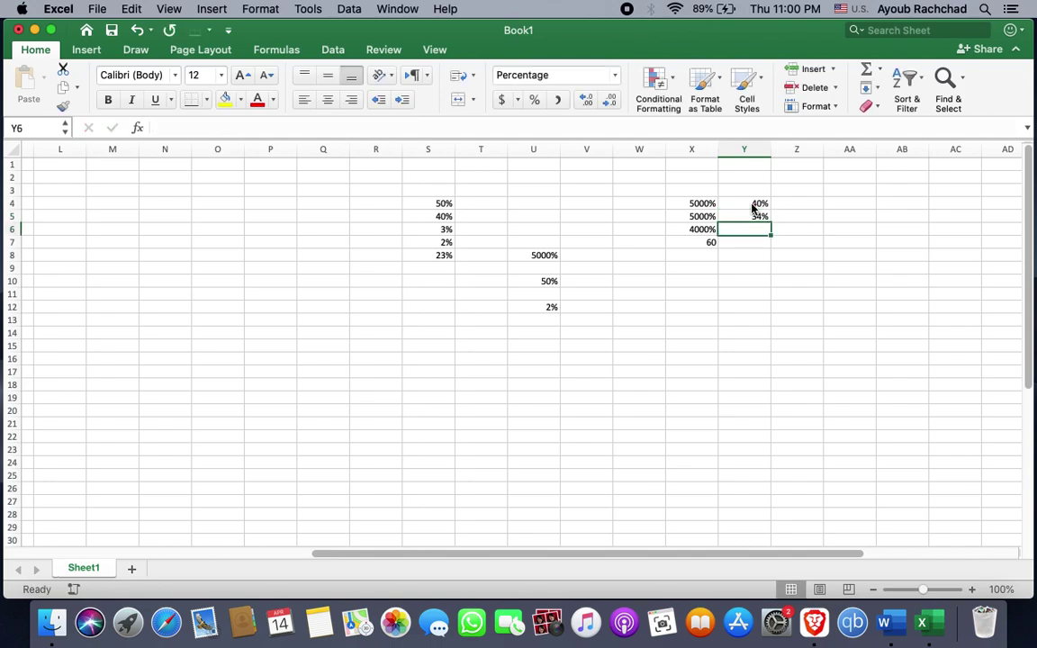
text(34)
key(Return)
text(2)
key(Return)
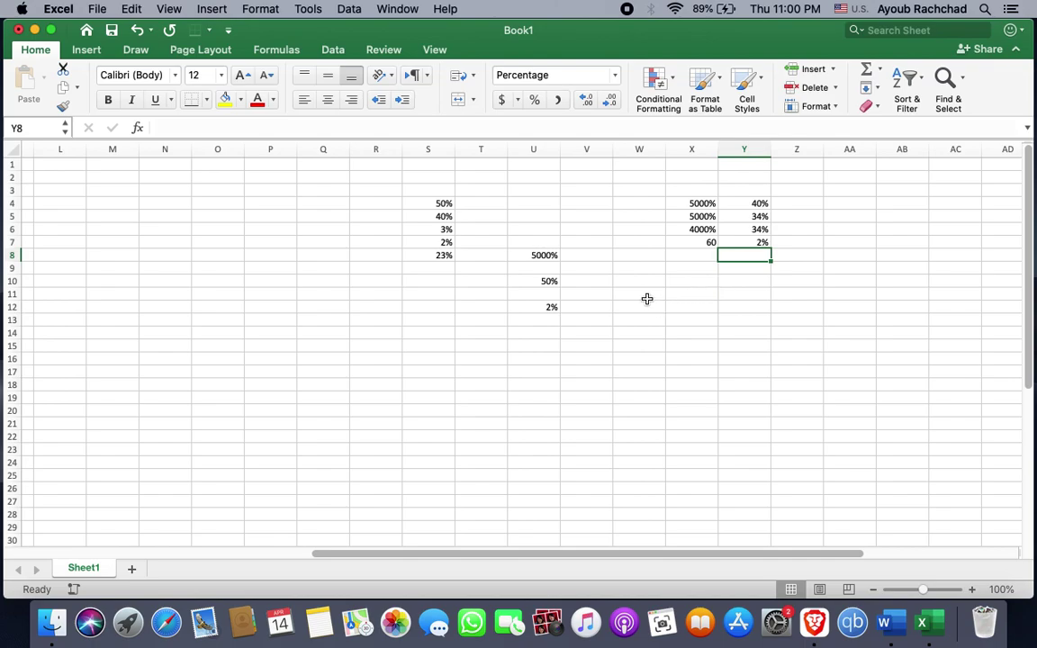
key(ctrl+Right)
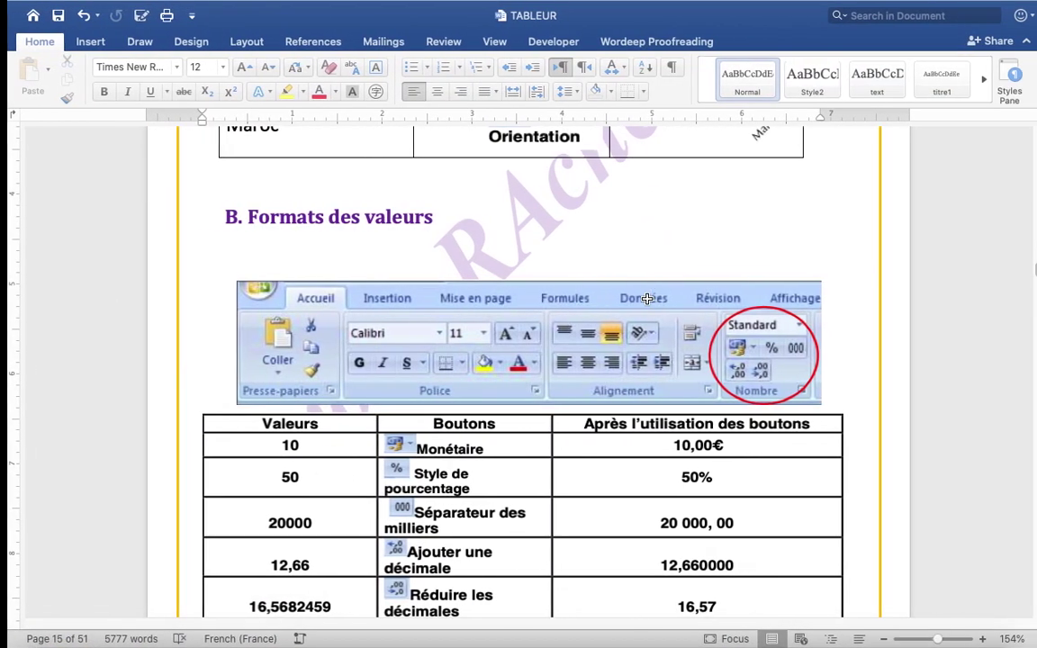
Scroll through Word's number-format reference table, then return to Excel
scroll(638, 351, down, 3)
scroll(637, 352, down, 1)
scroll(540, 360, down, 1)
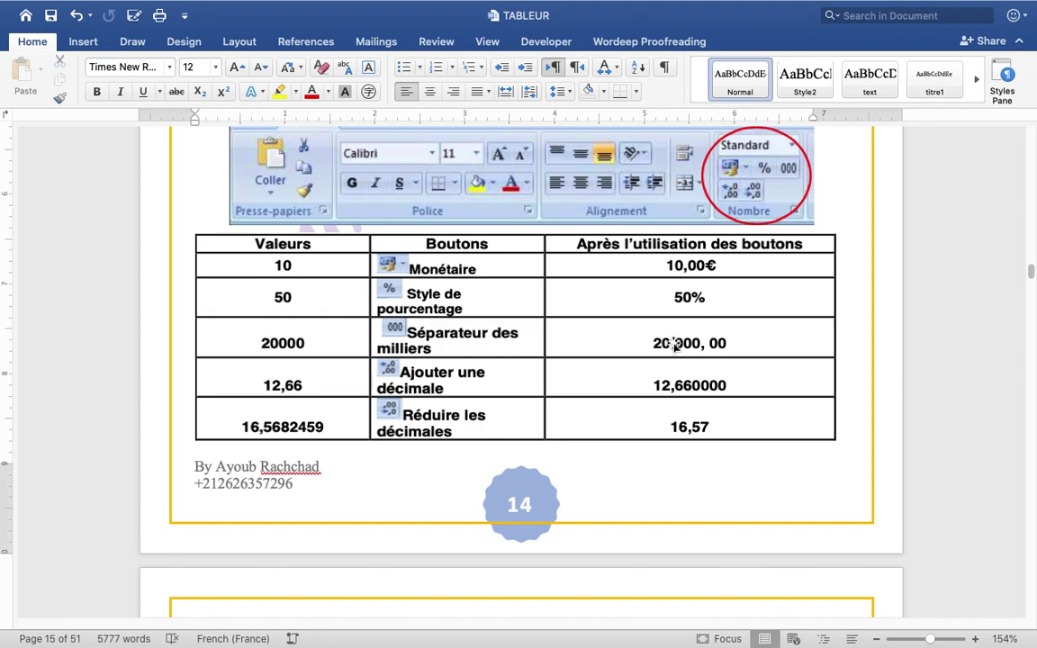
key(ctrl+Left)
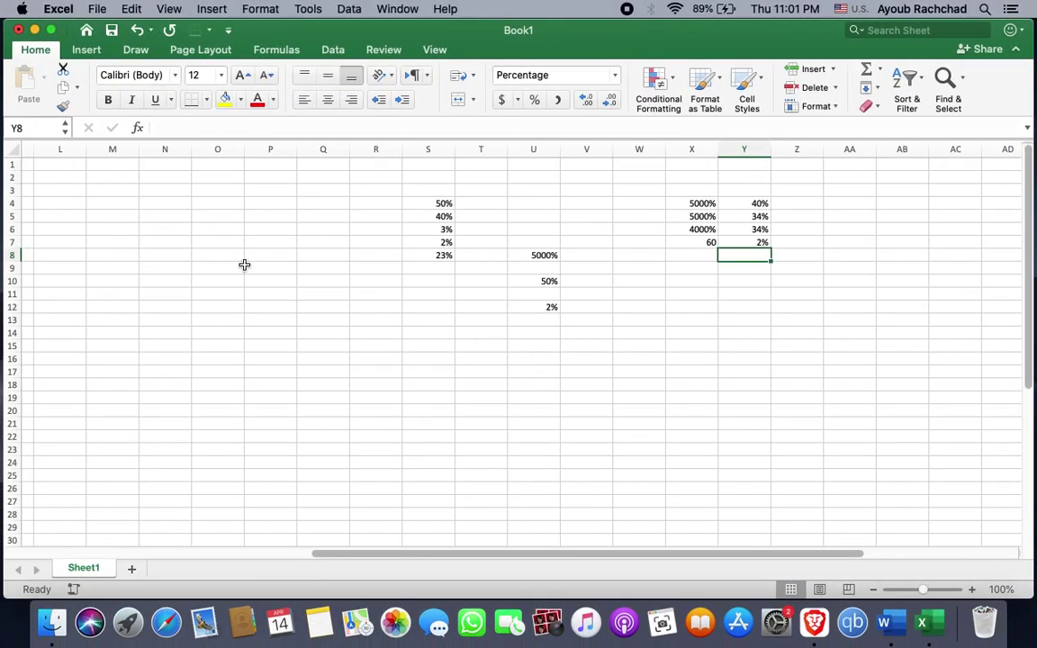
Enter 200000000 in P9 and apply Comma Style to display 200,000,000.00
click(255, 270)
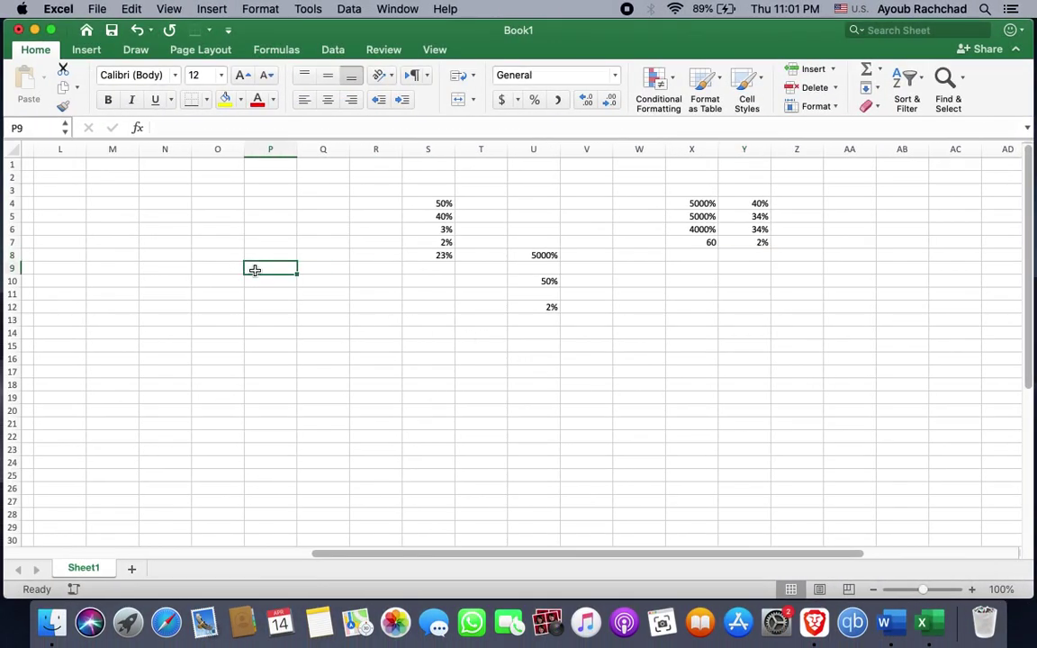
text(20)
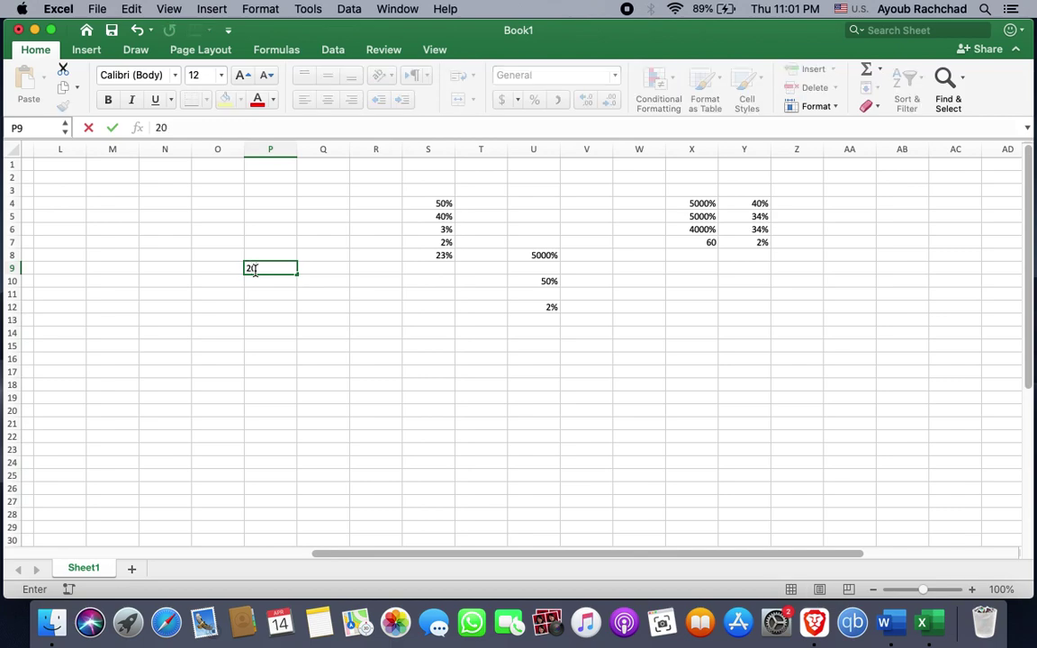
text(0000000)
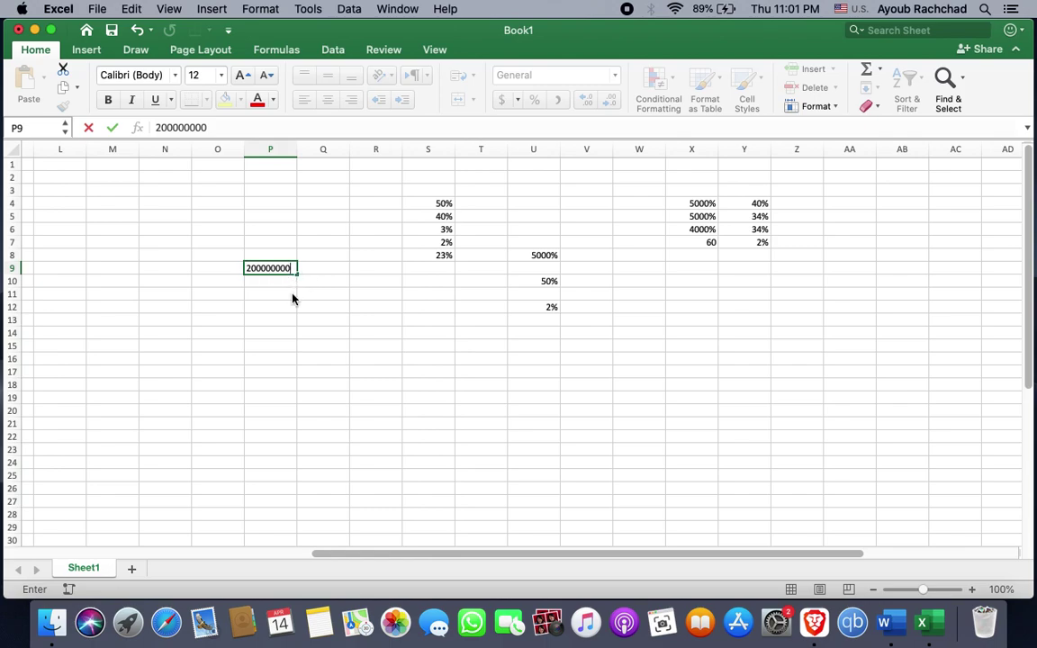
click(291, 295)
click(281, 269)
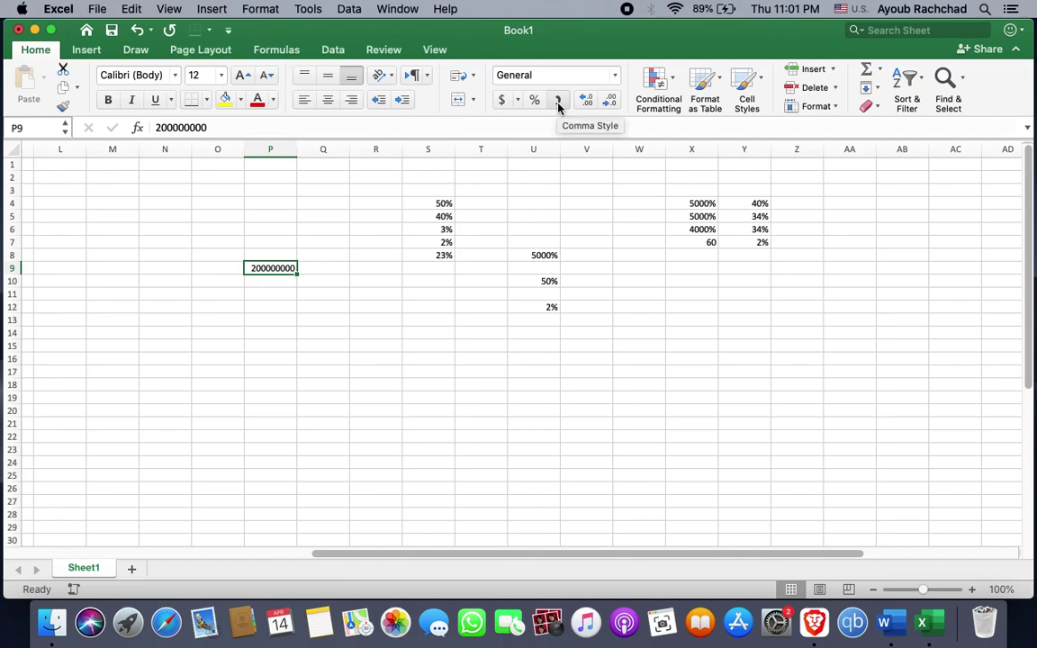
click(558, 100)
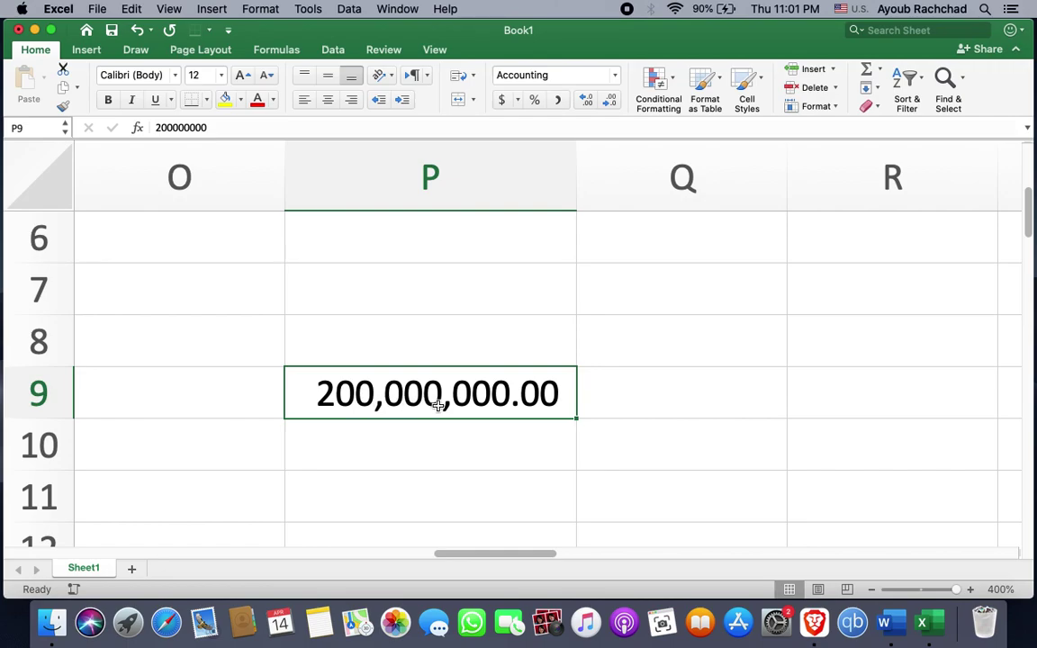
Type the literal text '200 000 000,00' into P8, then begin editing P7
click(401, 340)
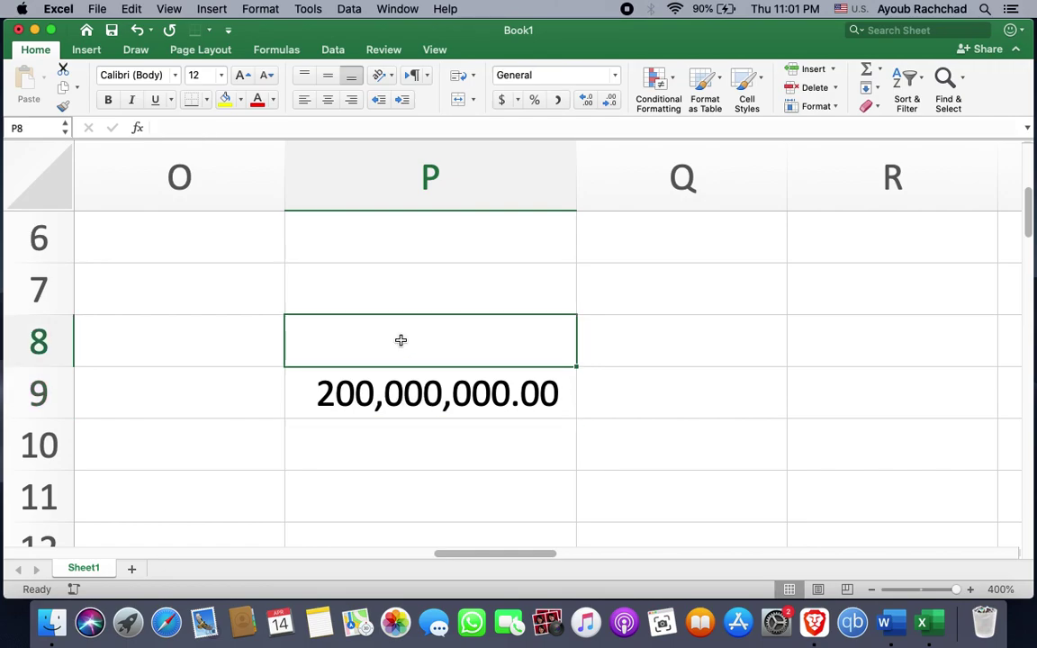
text(20)
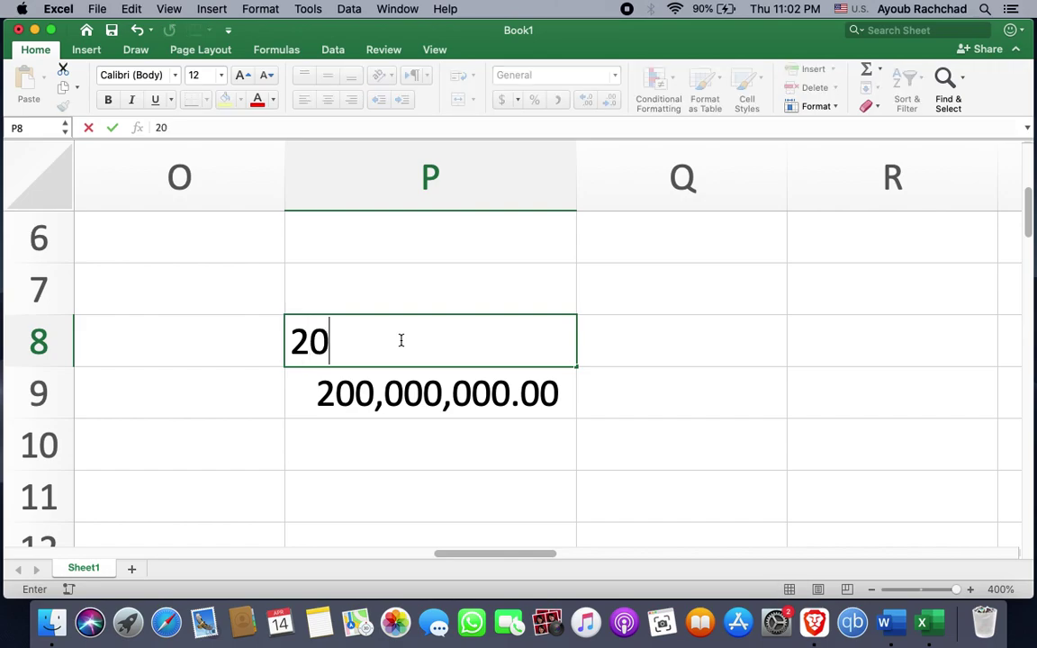
text(0 0)
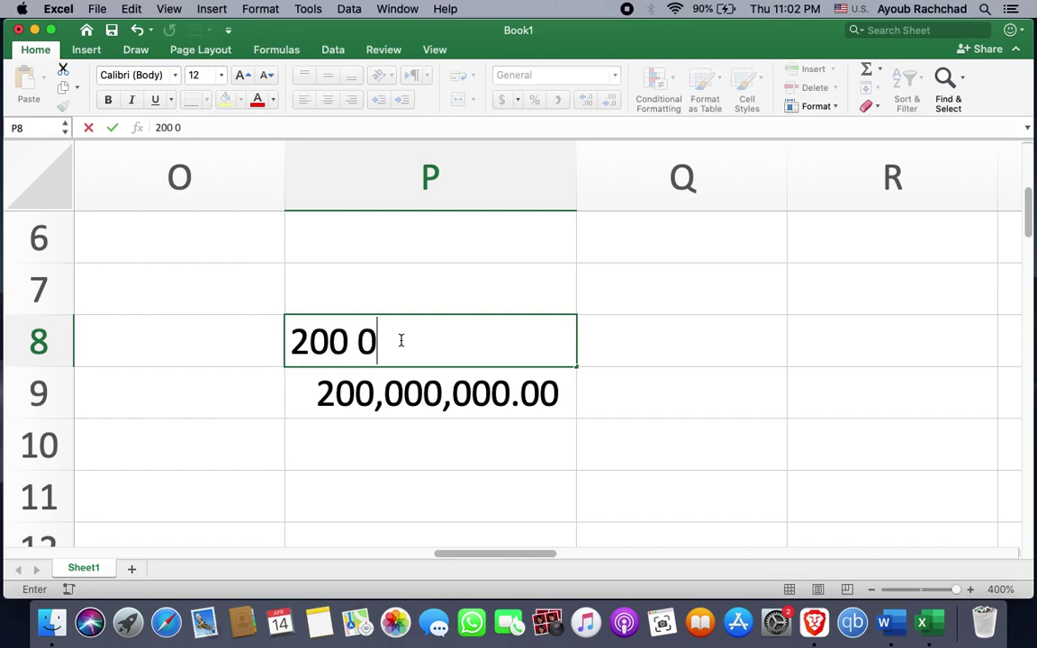
text(00 0)
text(00,)
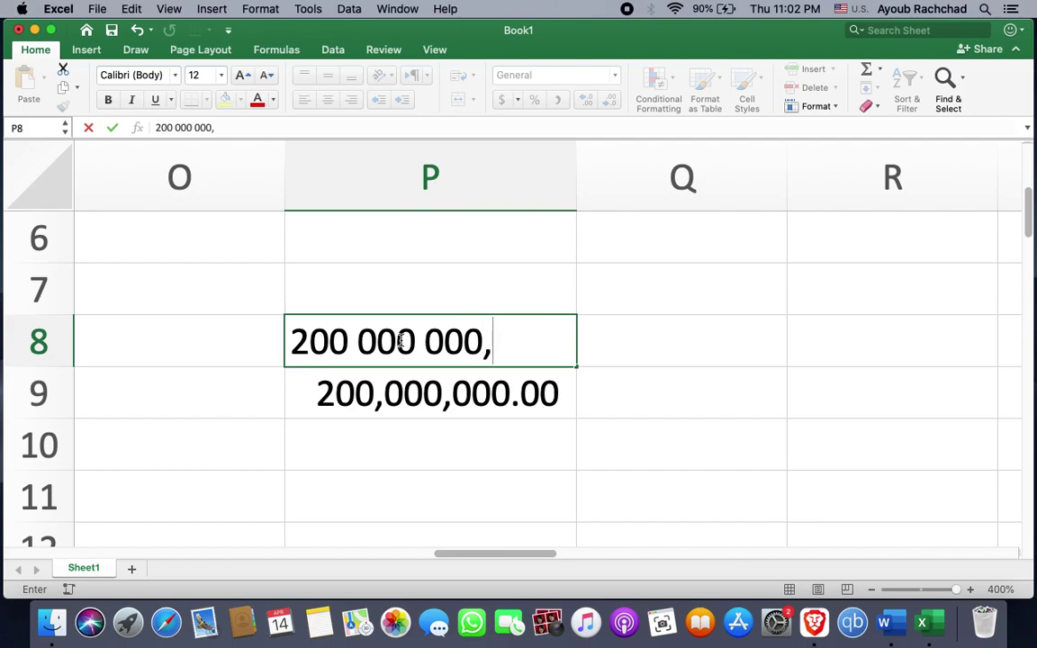
text(00)
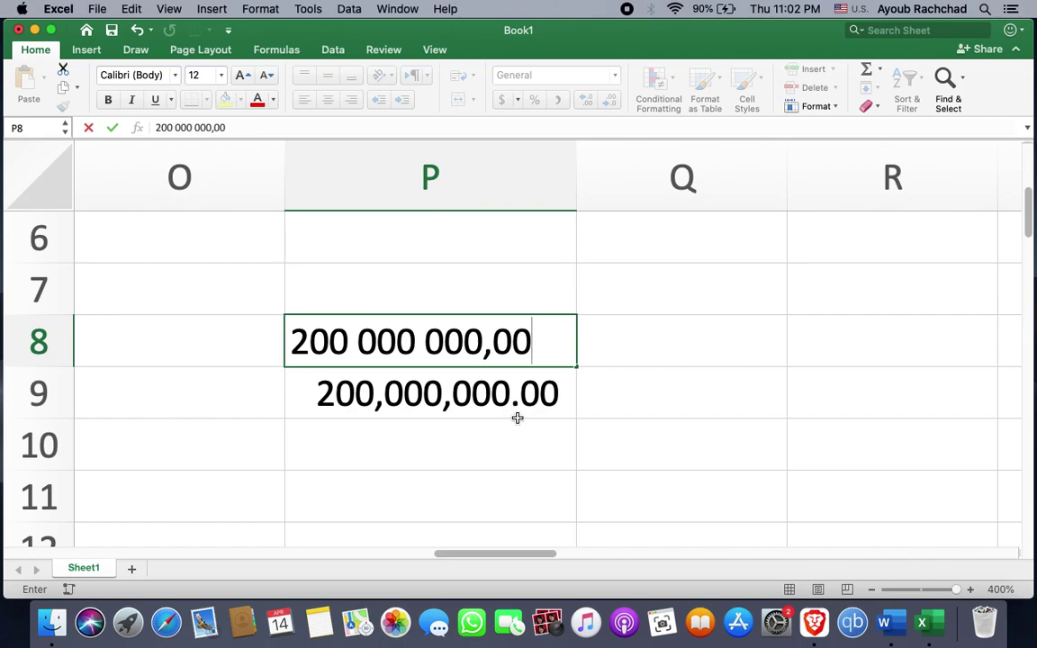
click(487, 287)
double_click(487, 288)
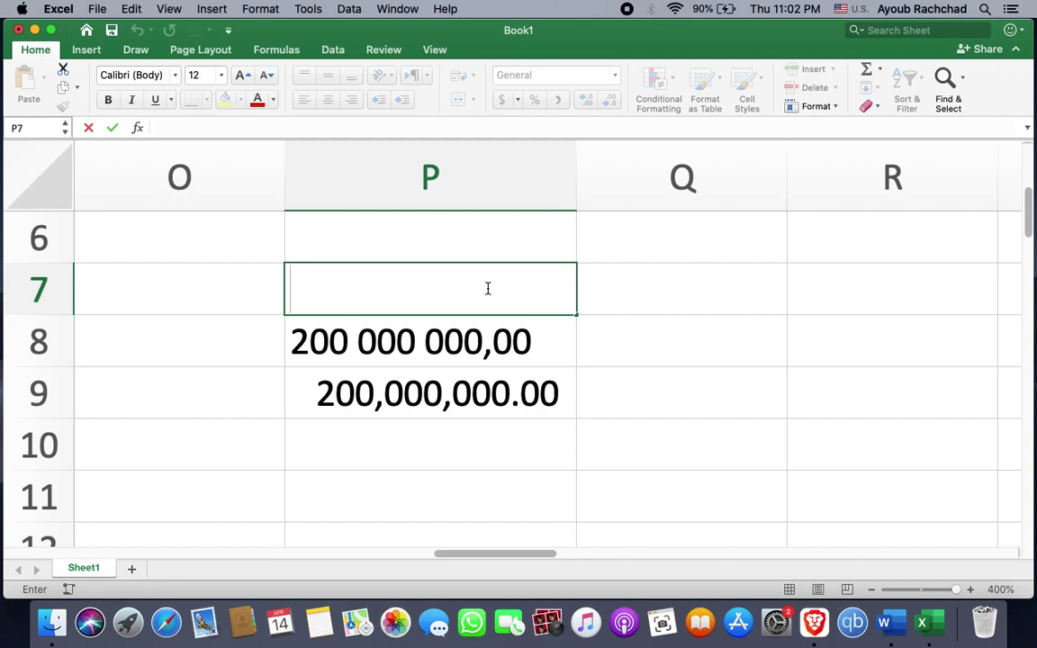
Enter 0.5 in cell P7 and 0.56 in cell P6
text(.5)
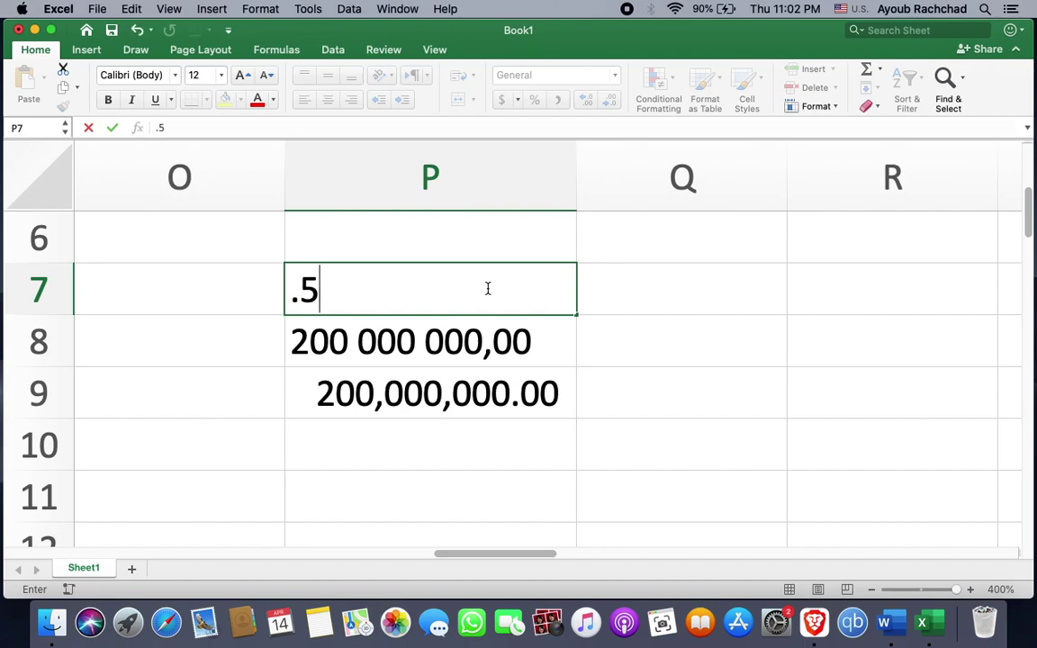
key(Return)
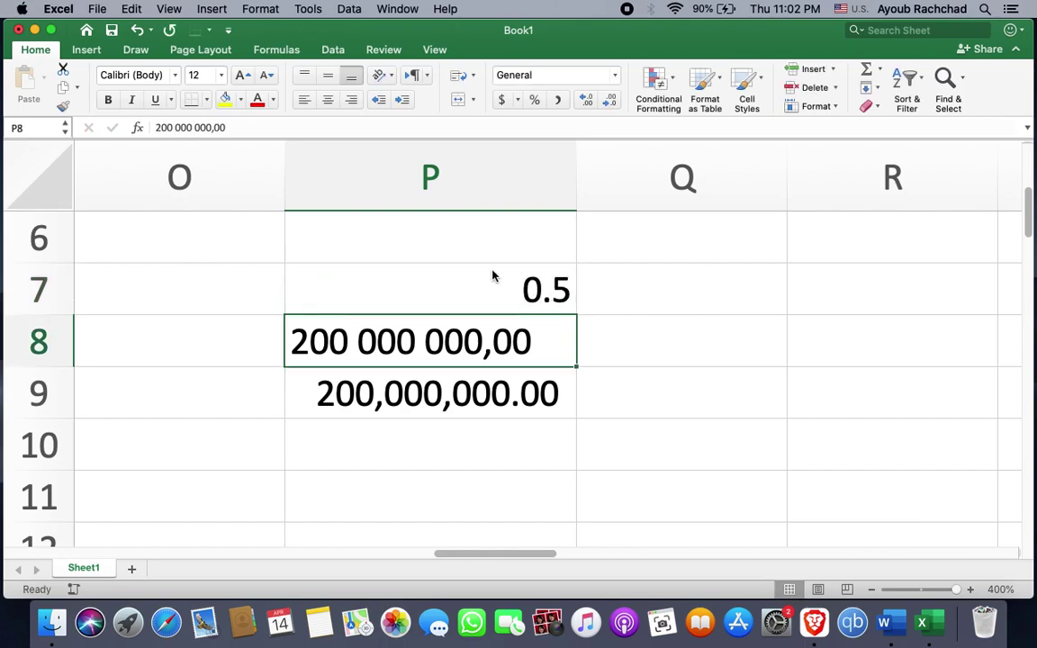
click(492, 245)
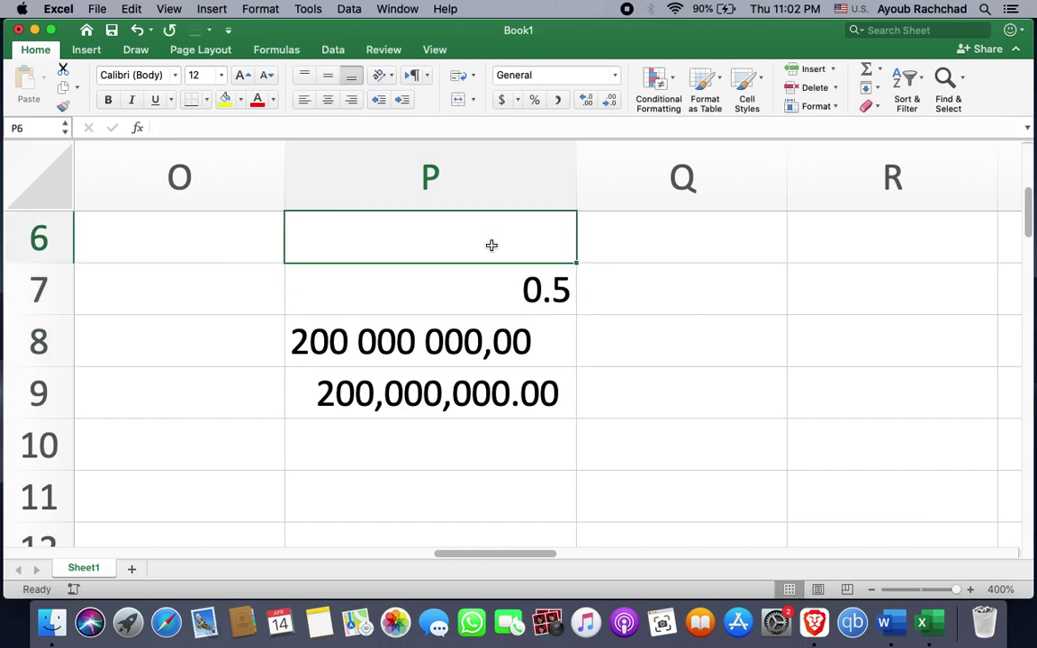
text(.)
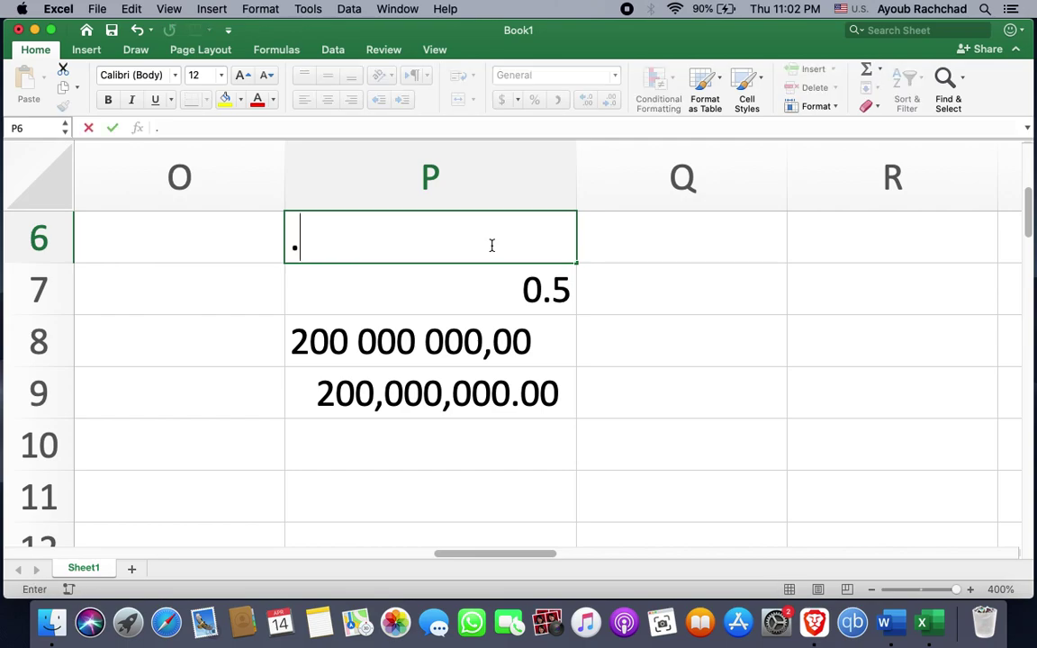
text(56)
key(Return)
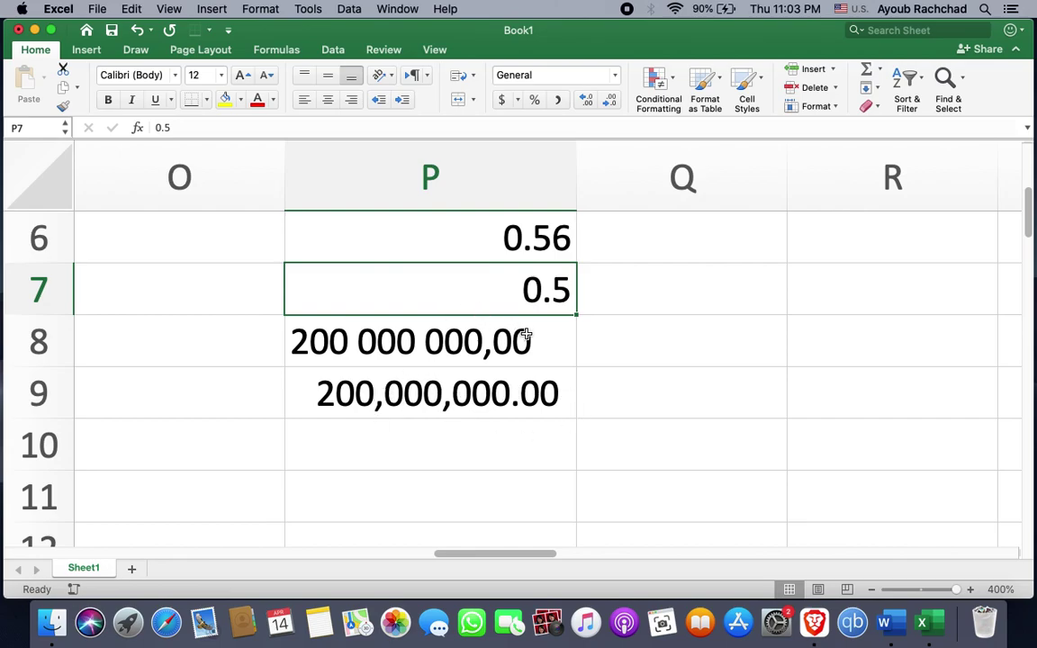
scroll(527, 334, down, 5)
key(ctrl+Right)
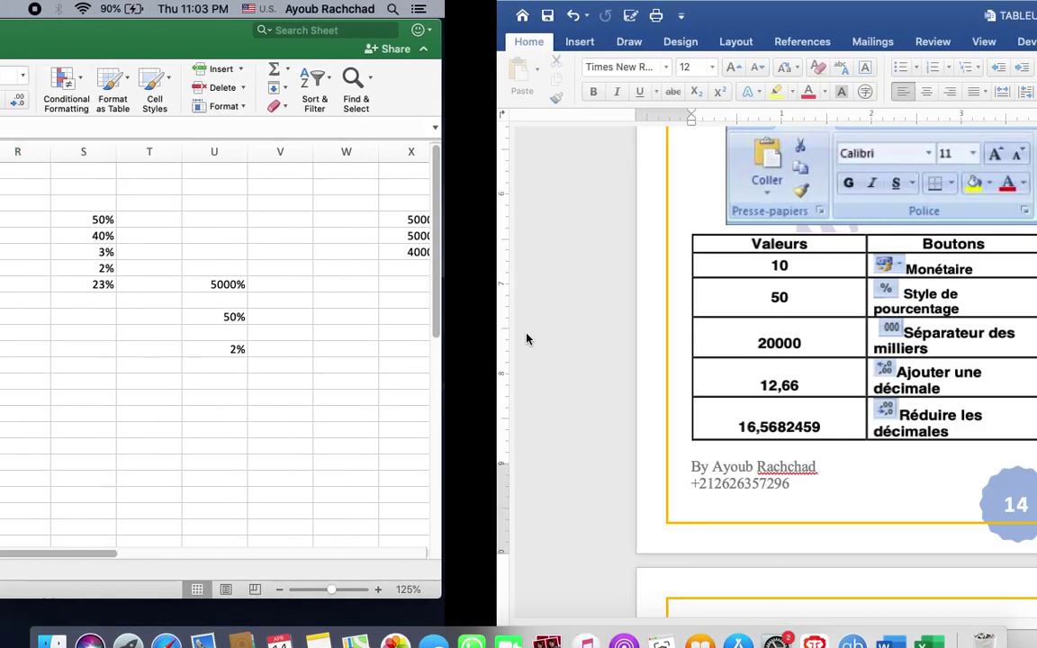
scroll(622, 306, down, 3)
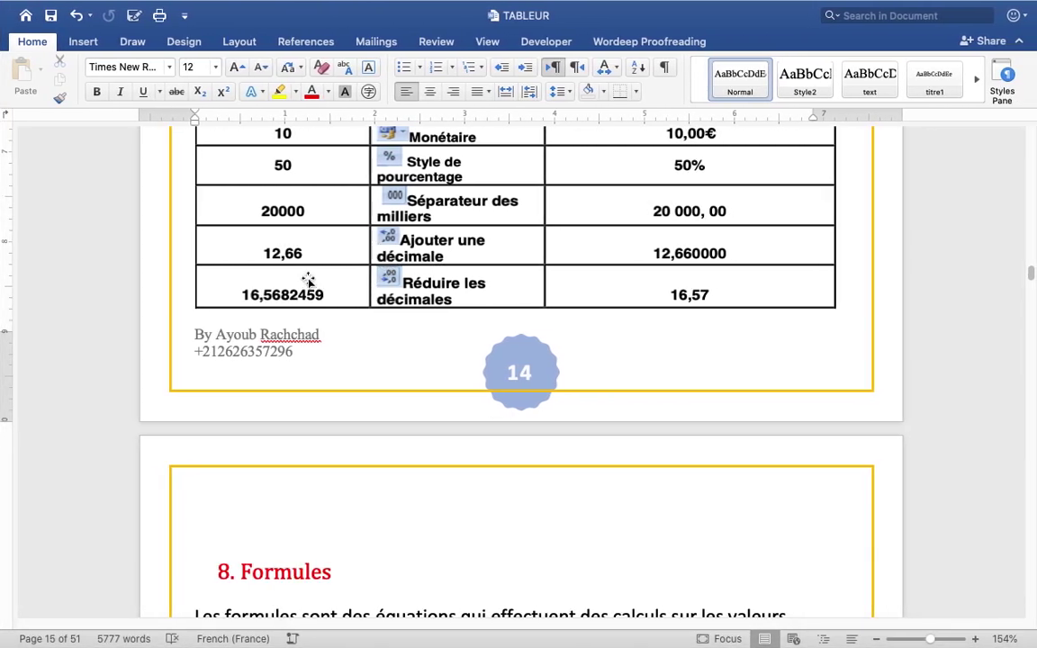
key(ctrl+Left)
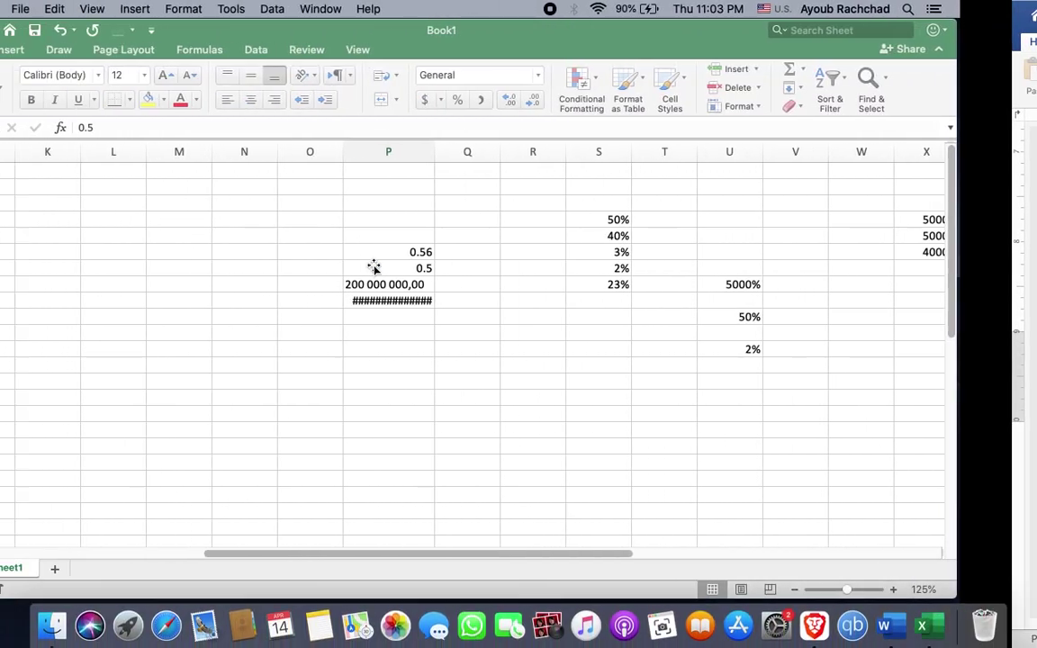
Enter 3.3333333 in cell N13 and reselect it
click(325, 364)
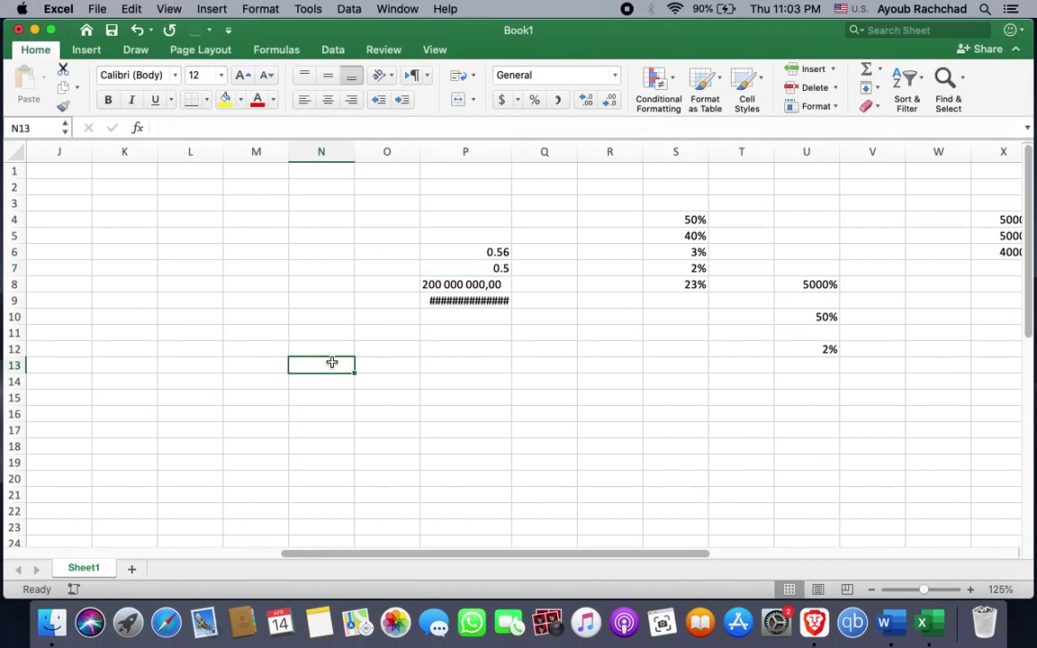
text(10)
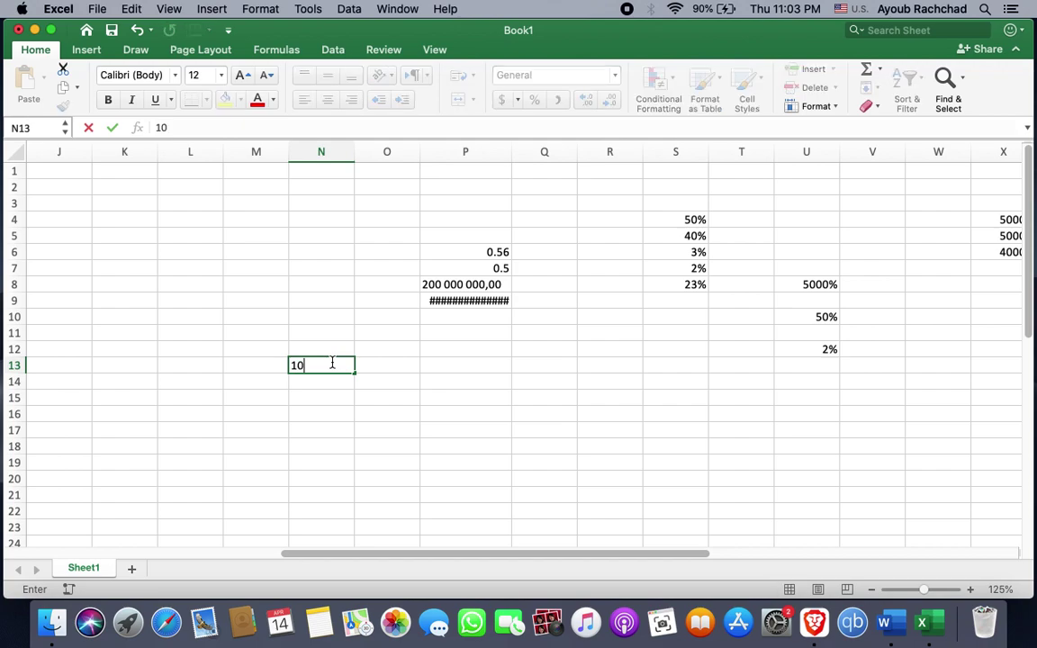
key(BackSpace)
key(BackSpace)
text(3.)
text(33333)
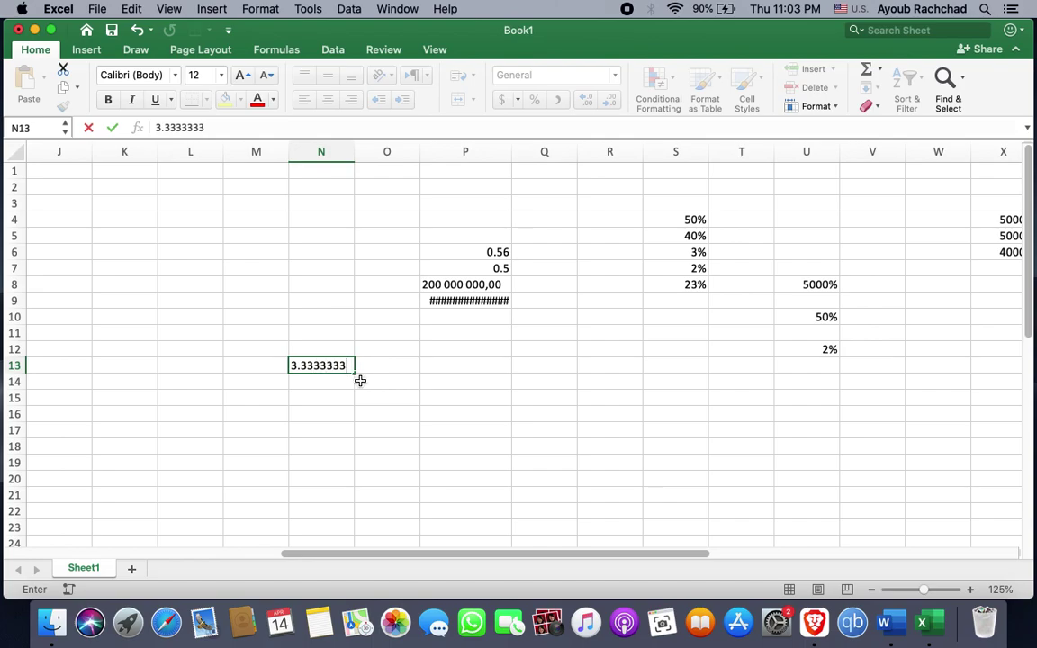
right_click(359, 381)
key(Escape)
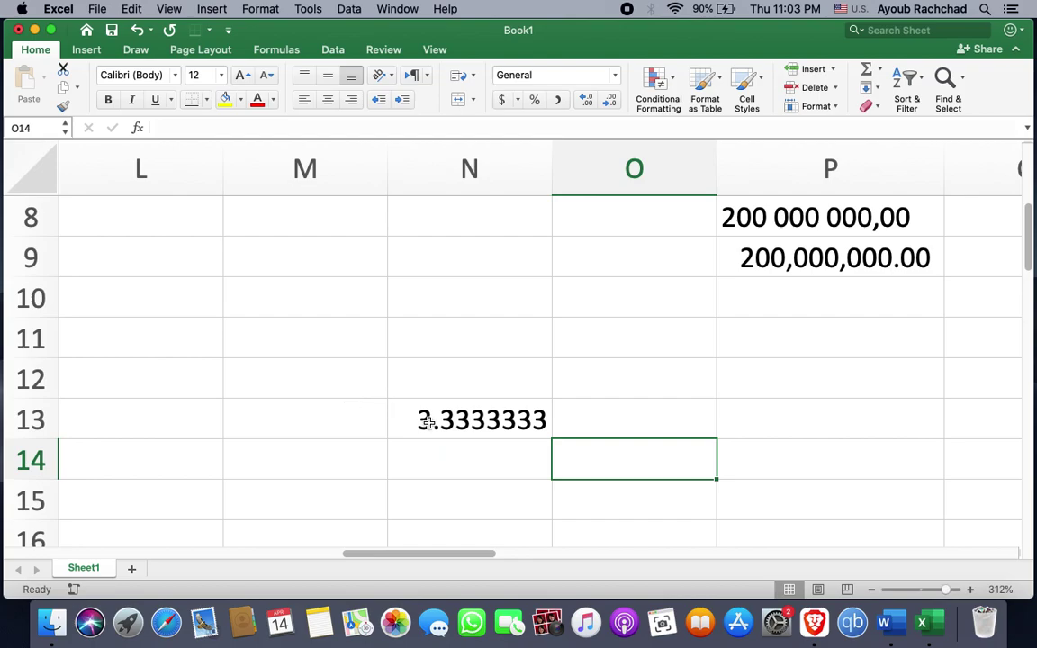
click(460, 417)
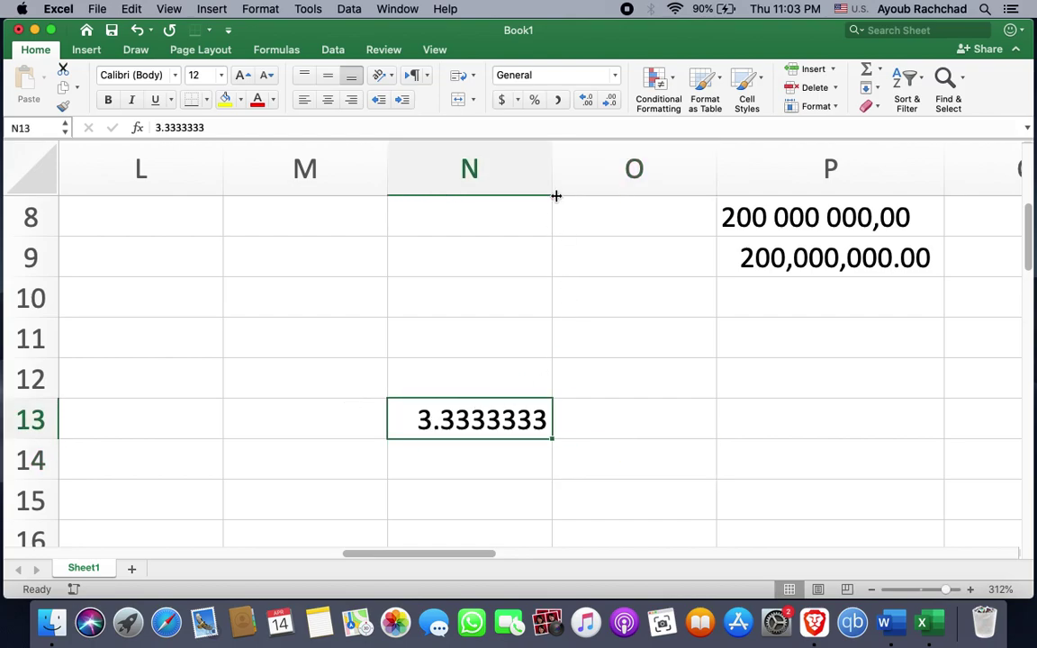
Add six decimal places to N13's display with Increase Decimal
click(587, 103)
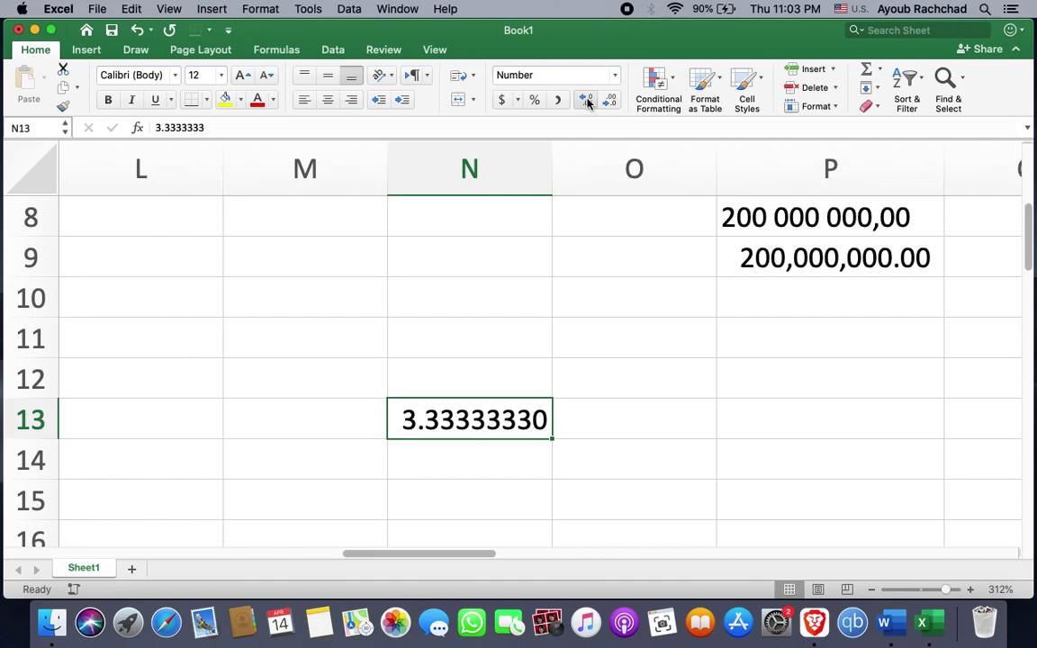
click(587, 103)
click(587, 104)
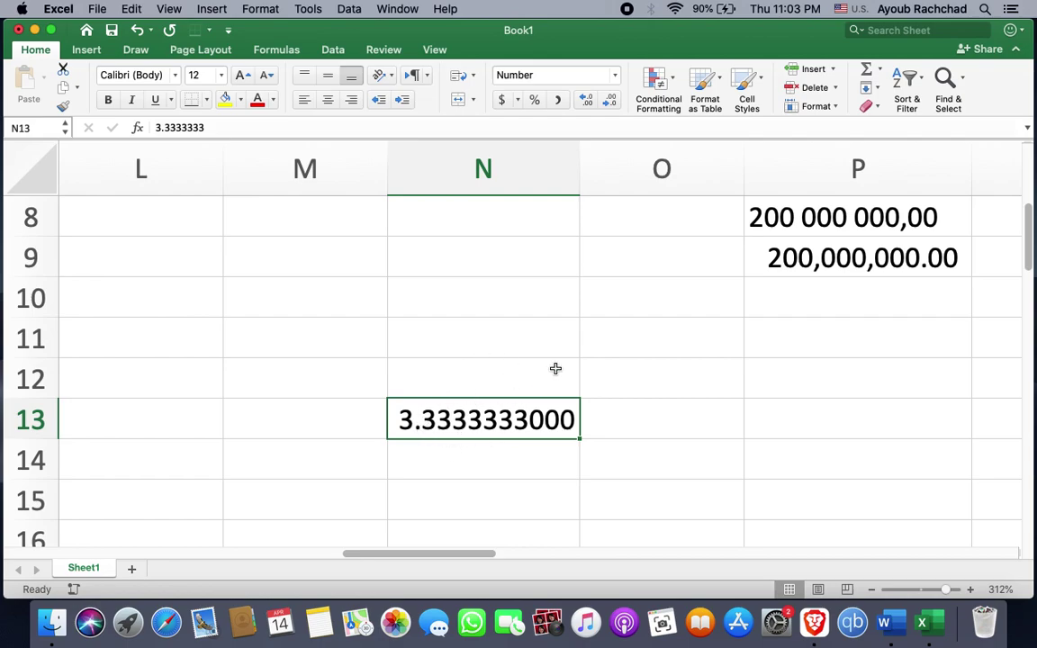
click(588, 102)
click(588, 102)
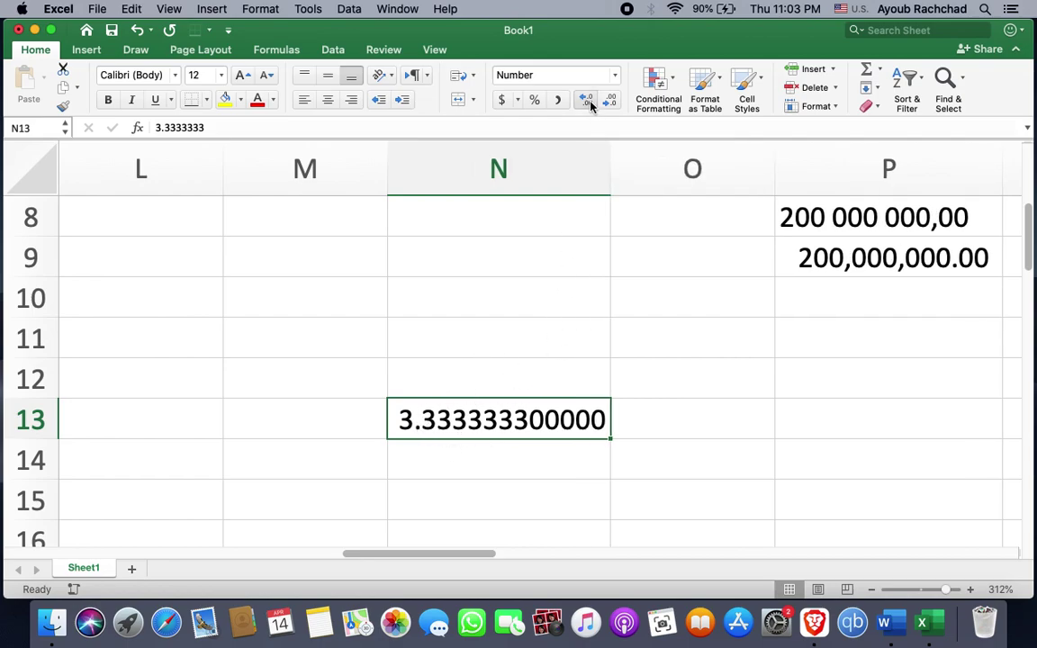
click(590, 104)
Remove N13's decimal places until it shows a whole number
click(614, 103)
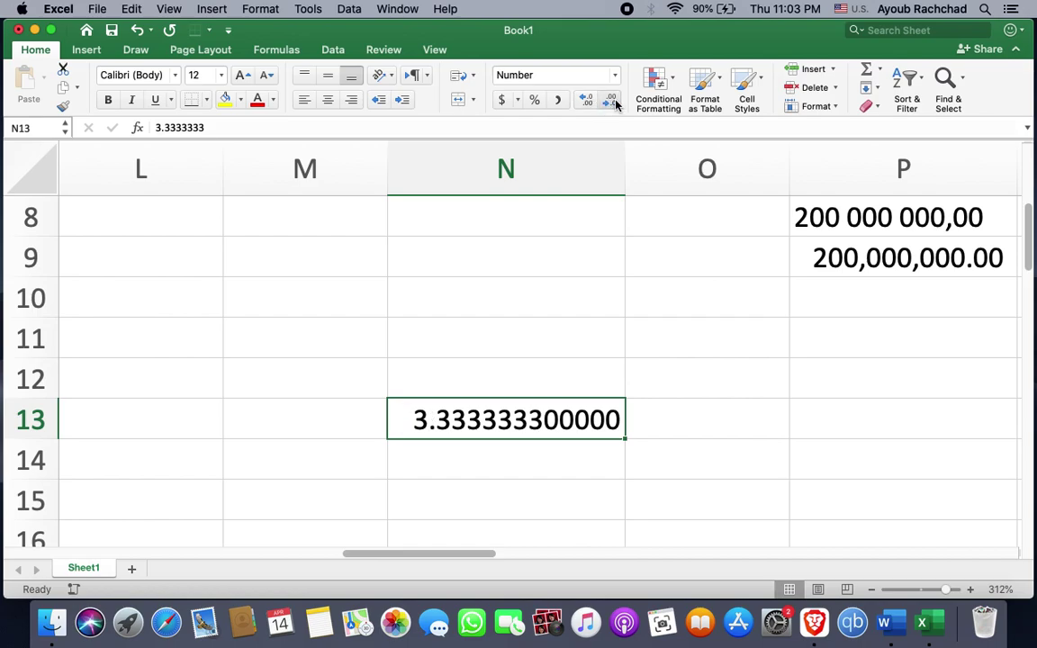
click(614, 103)
click(614, 102)
click(614, 102)
click(614, 102)
click(614, 103)
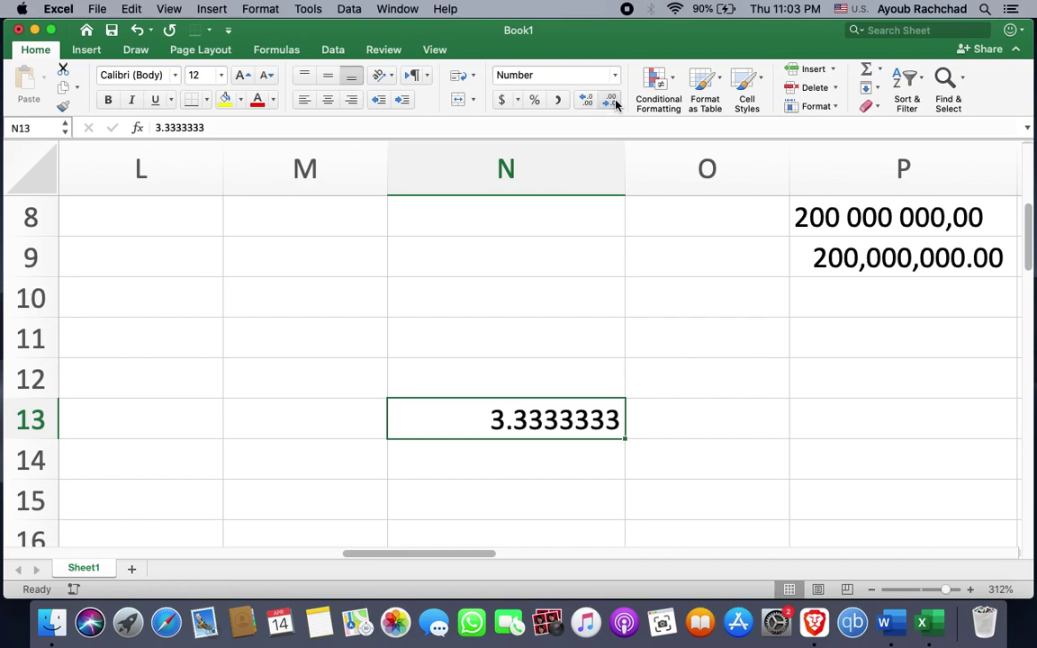
click(614, 103)
click(614, 103)
click(614, 103)
click(614, 103)
click(614, 103)
click(614, 103)
click(614, 103)
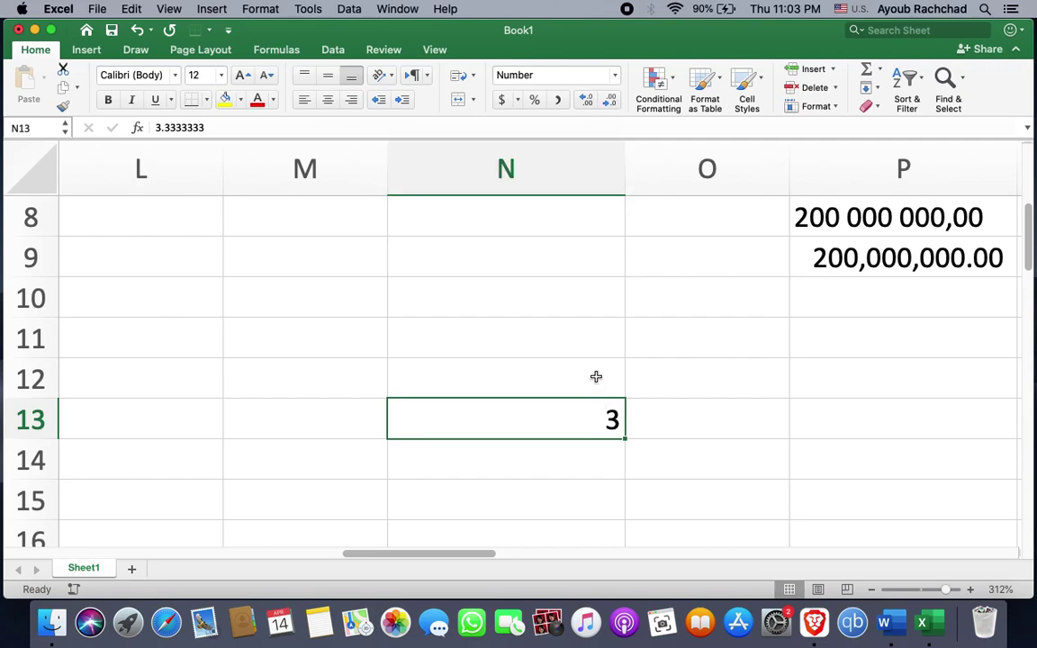
Add decimals back to N13 until it displays 3.333333300
scroll(596, 376, down, 1)
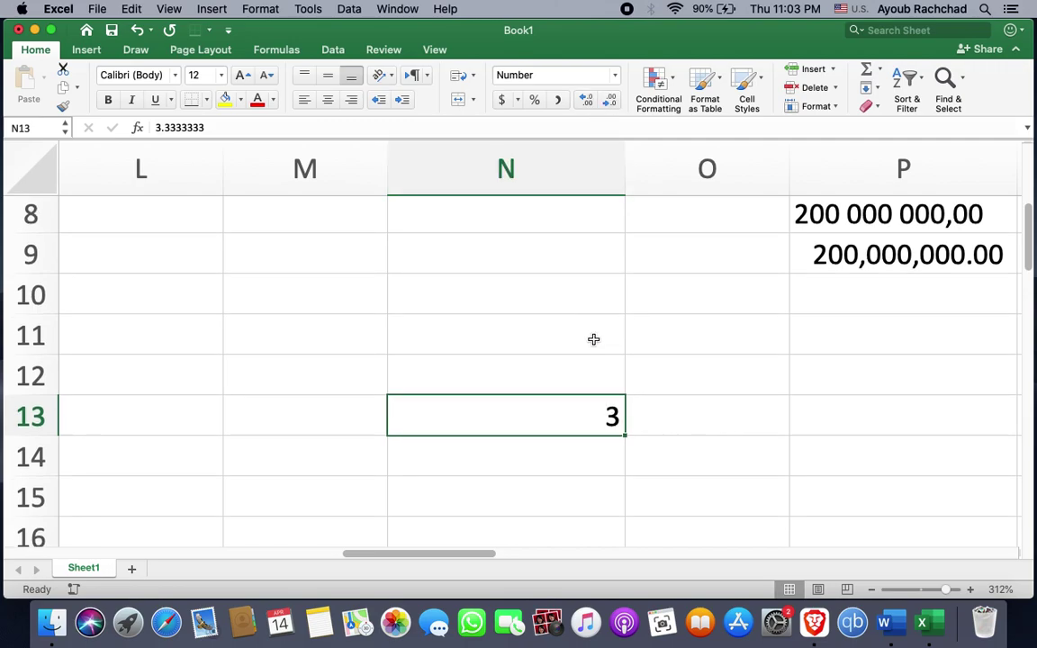
click(585, 106)
click(585, 106)
click(585, 106)
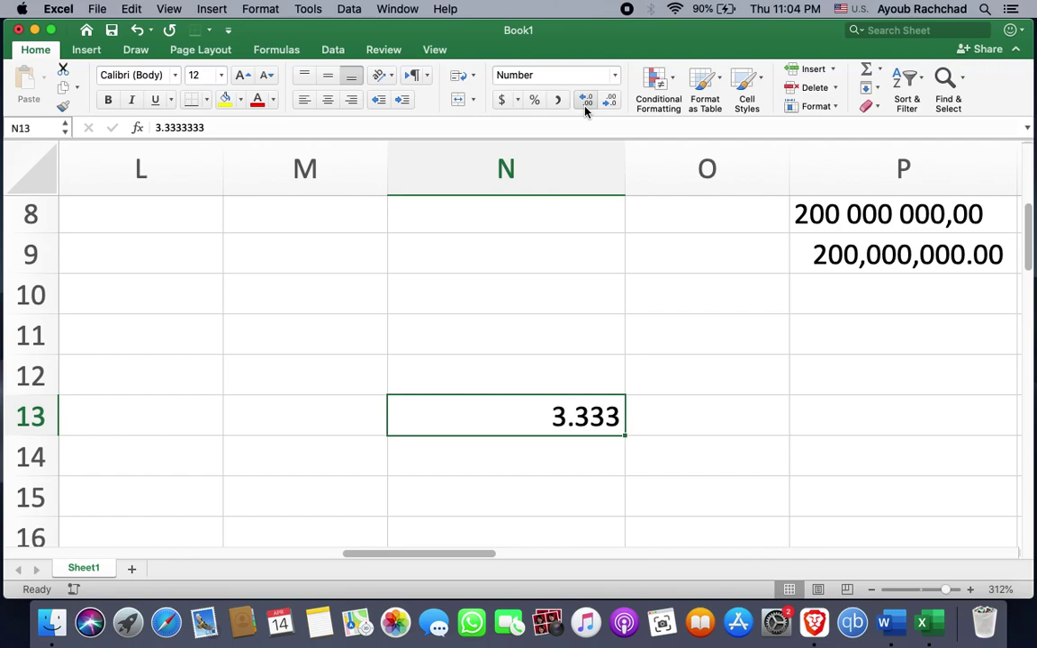
click(585, 106)
click(585, 106)
click(585, 106)
click(586, 107)
click(585, 106)
click(585, 107)
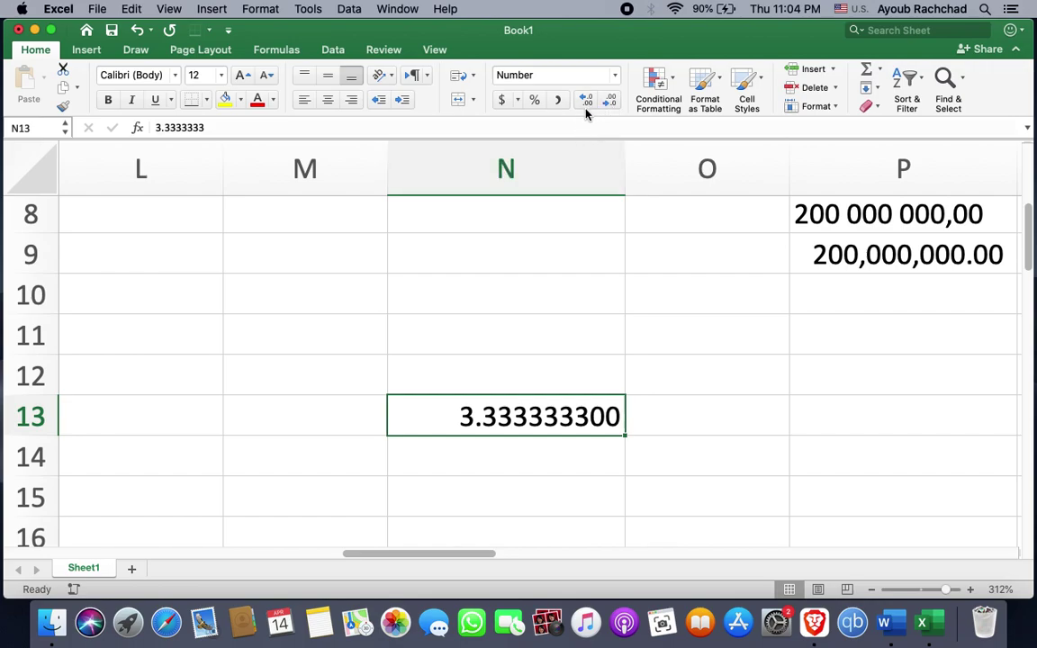
Enter 12.8977898 in N12 and try adding and removing decimal places
click(551, 367)
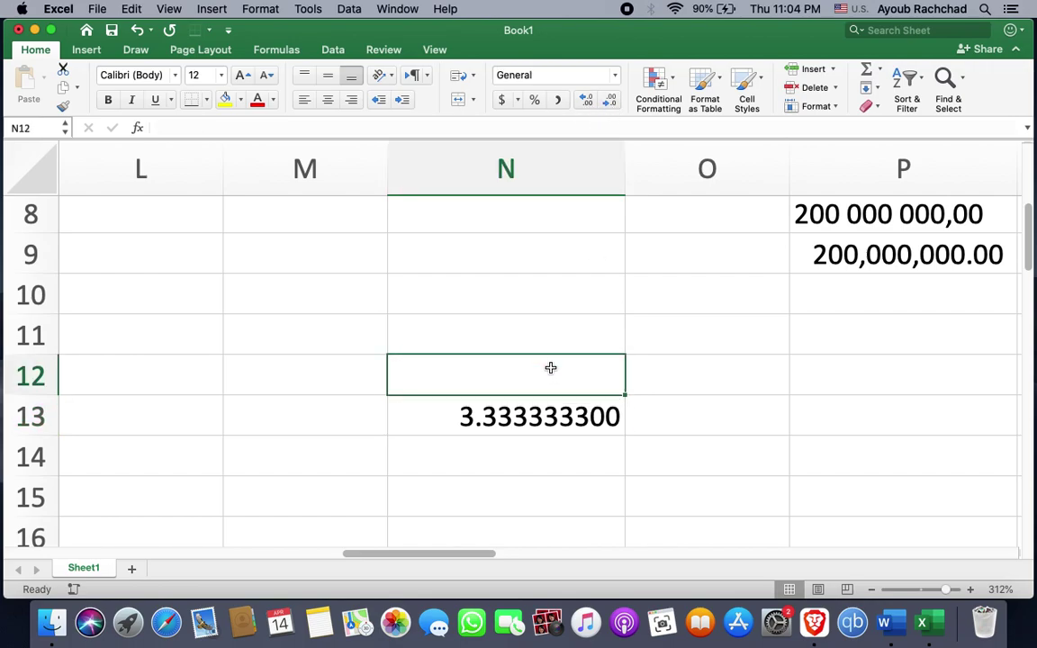
text(12.)
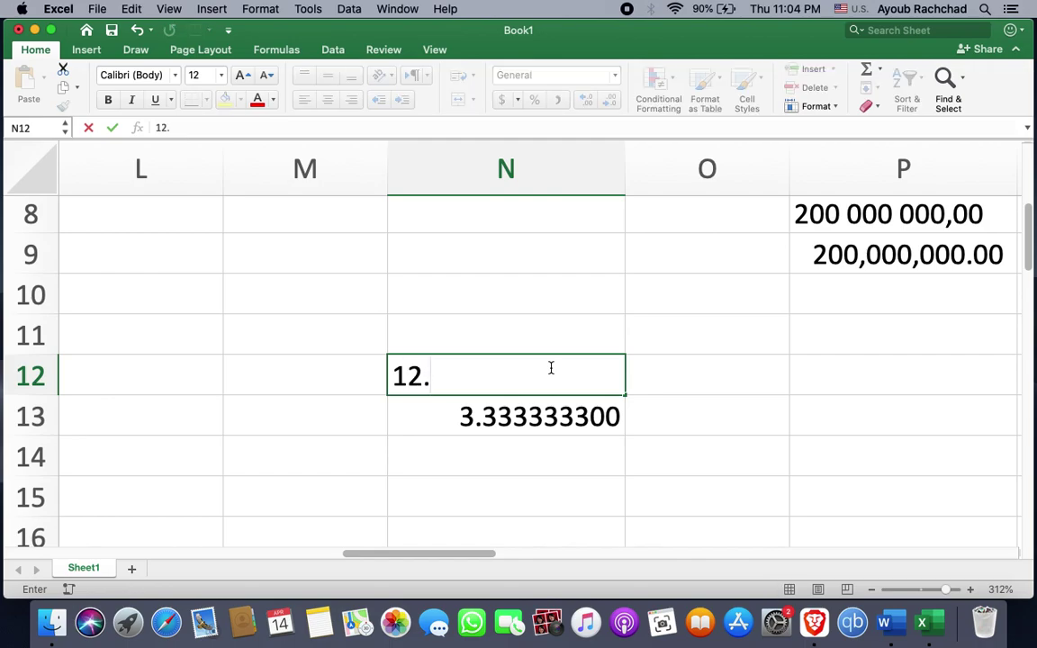
text(89)
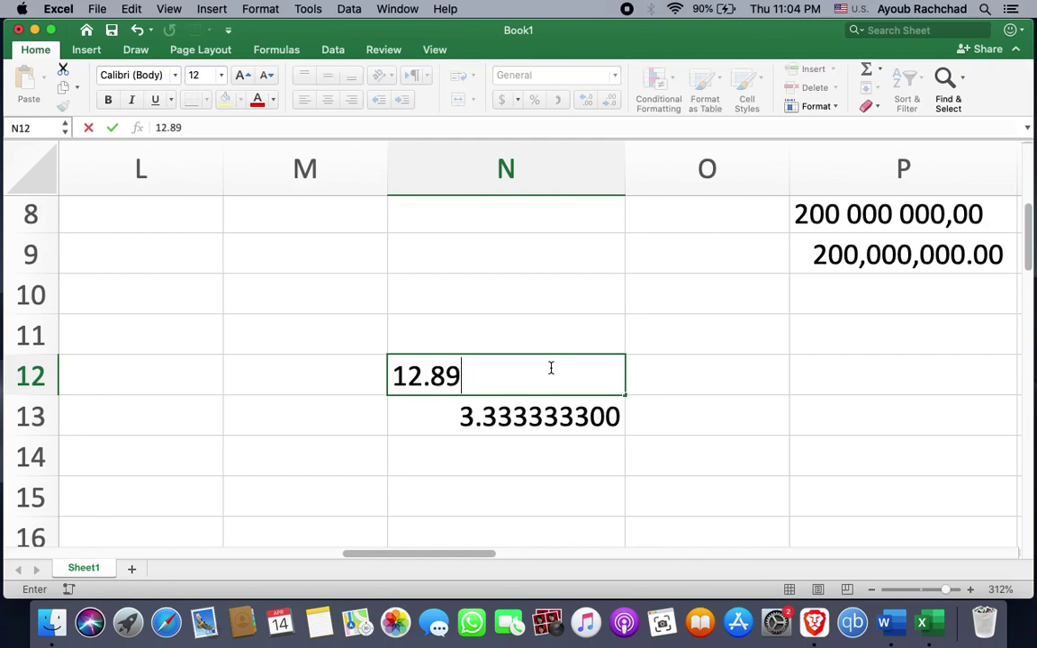
text(7)
text(7)
text(898)
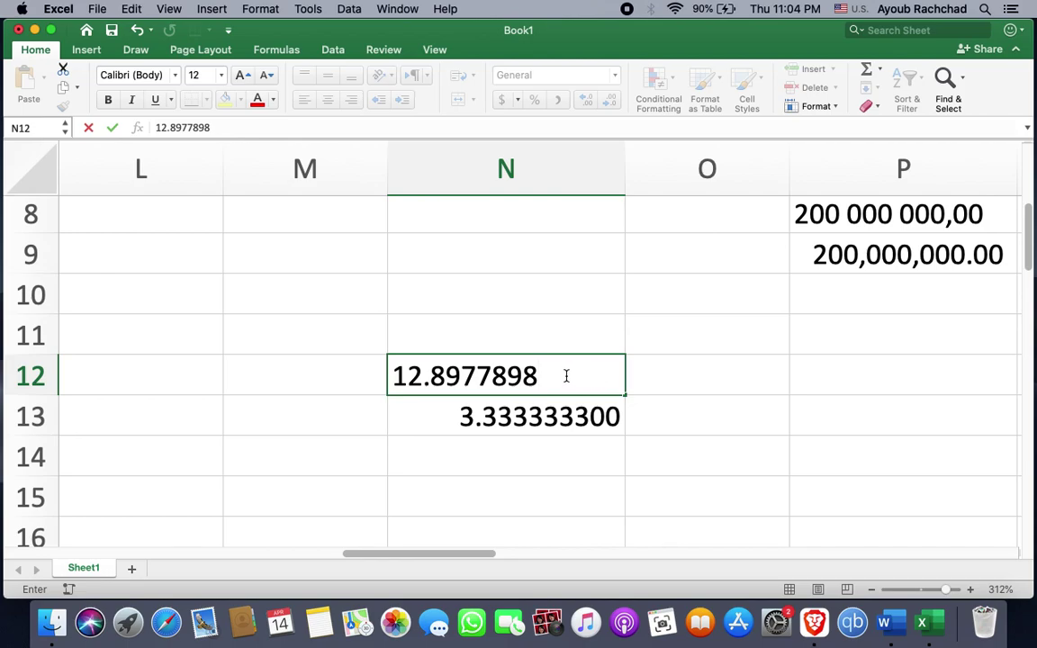
key(ctrl+Return)
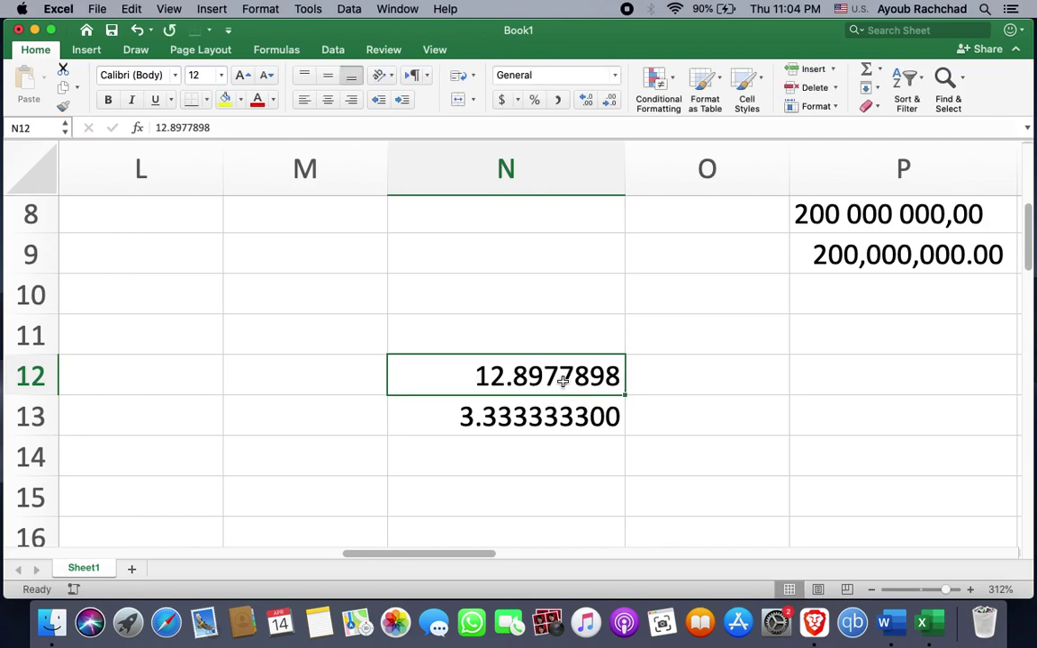
click(586, 101)
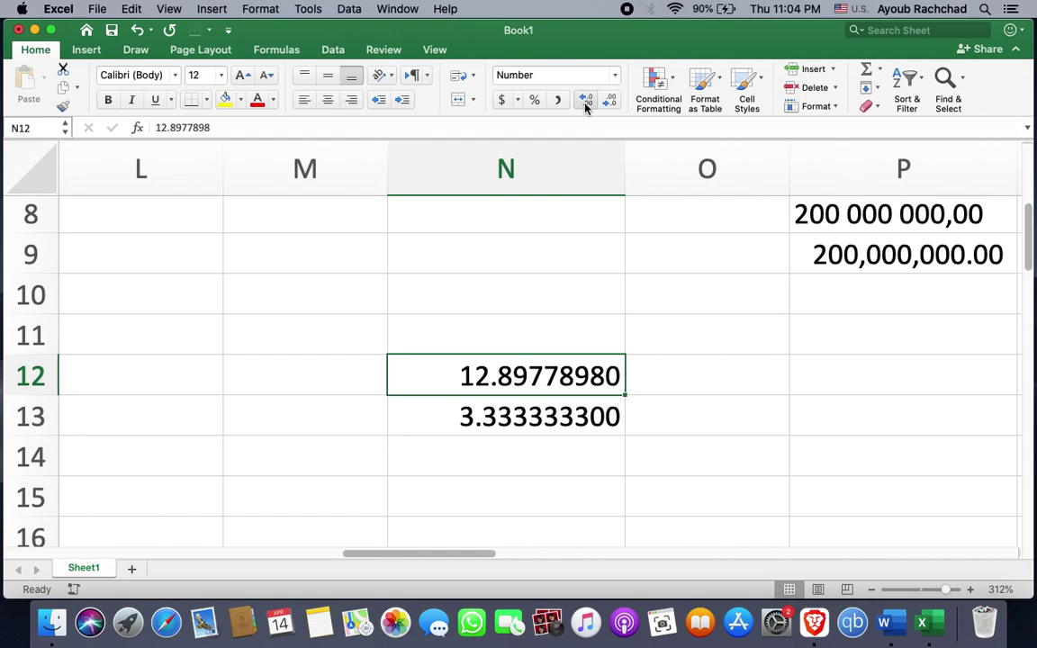
click(586, 102)
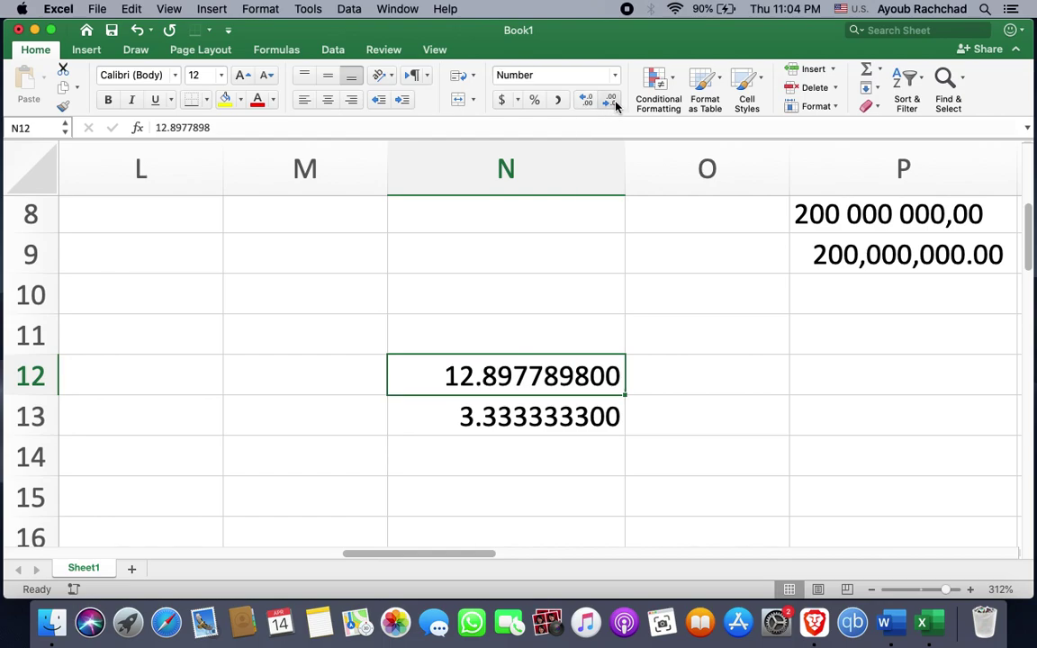
click(613, 101)
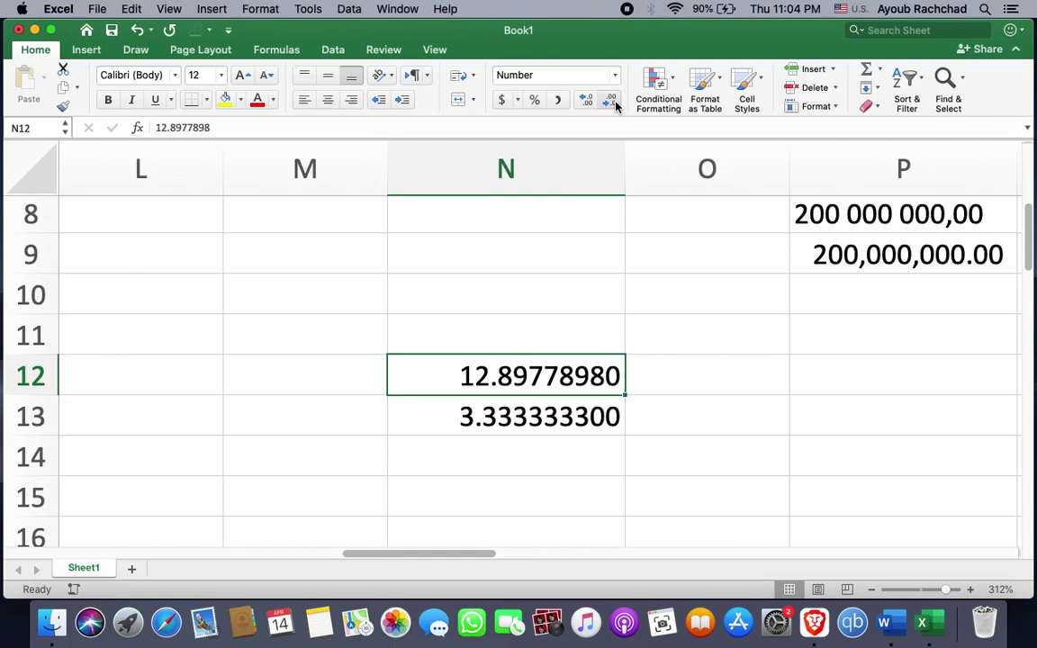
click(613, 100)
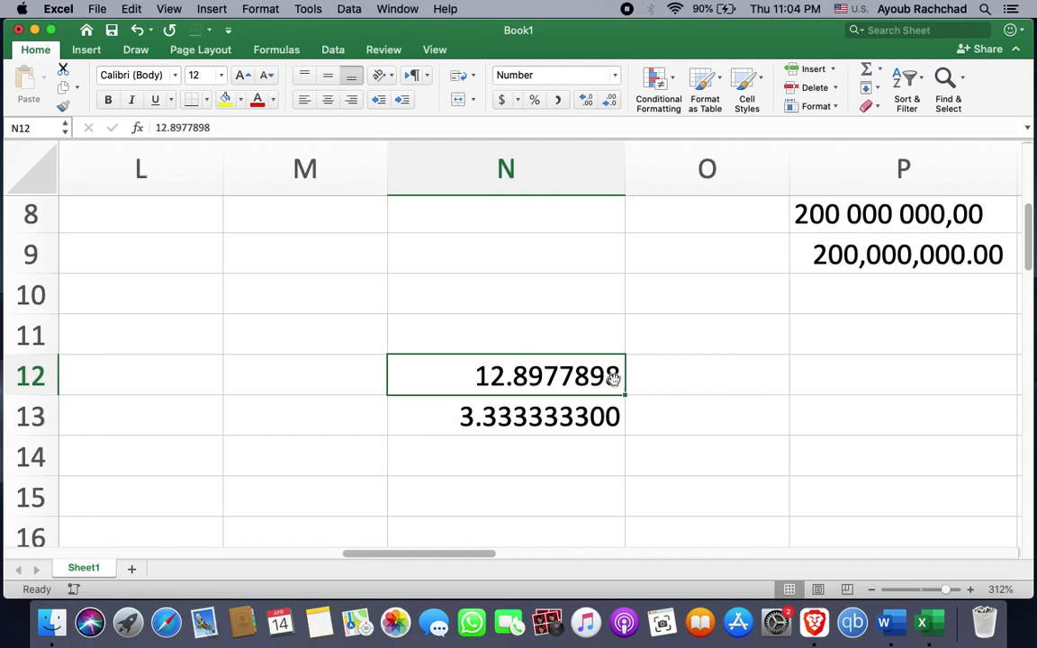
click(609, 101)
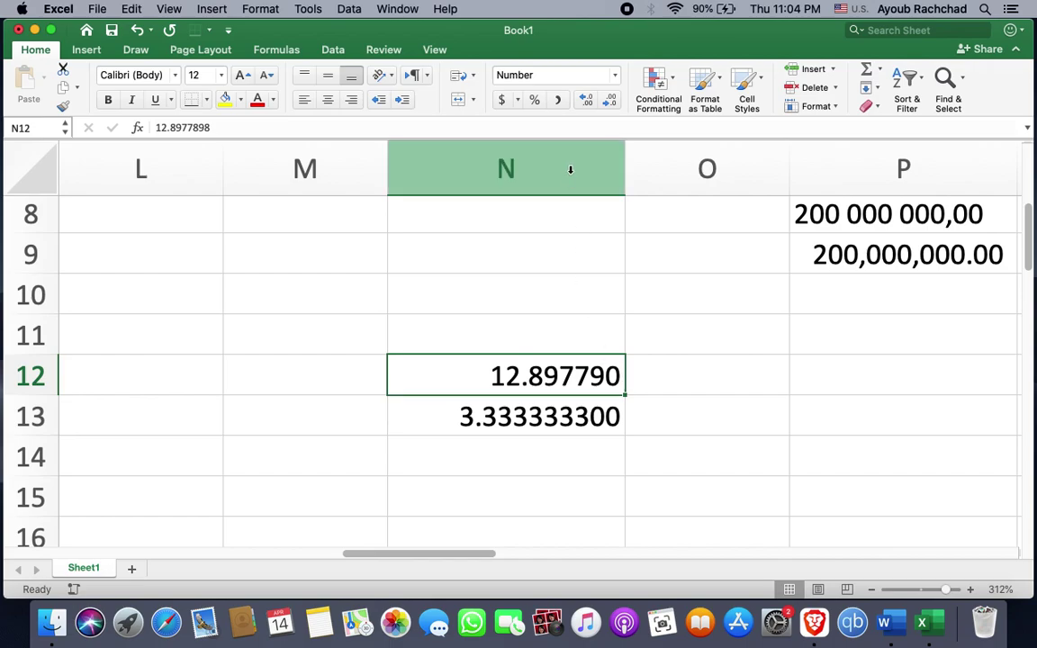
Reduce N12's decimals step by step through 12.90 and 12.9 to 13
click(585, 102)
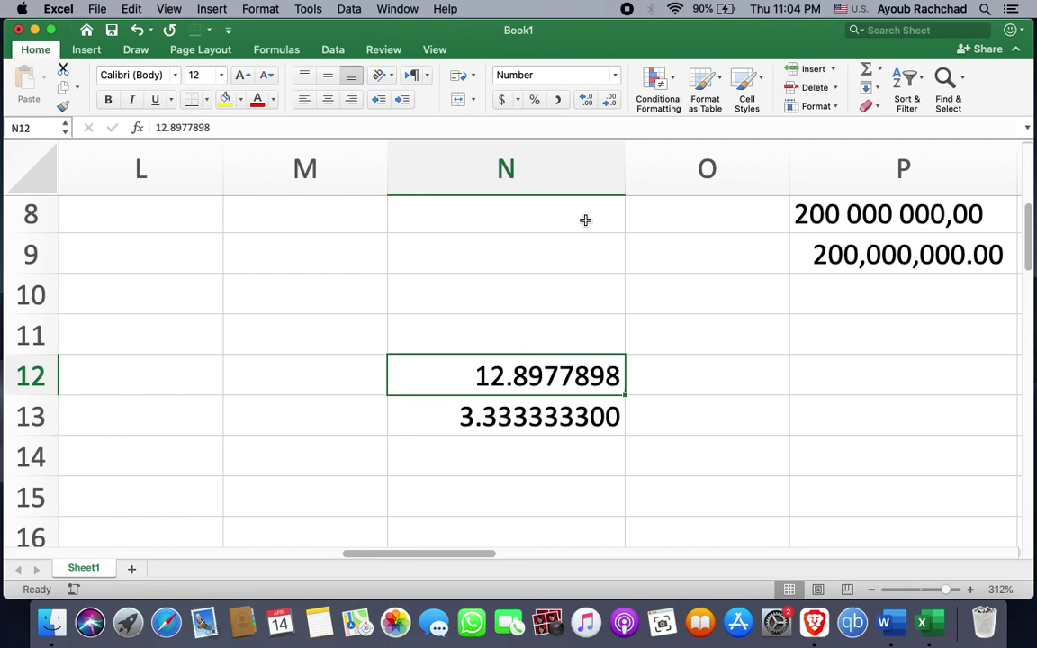
click(610, 101)
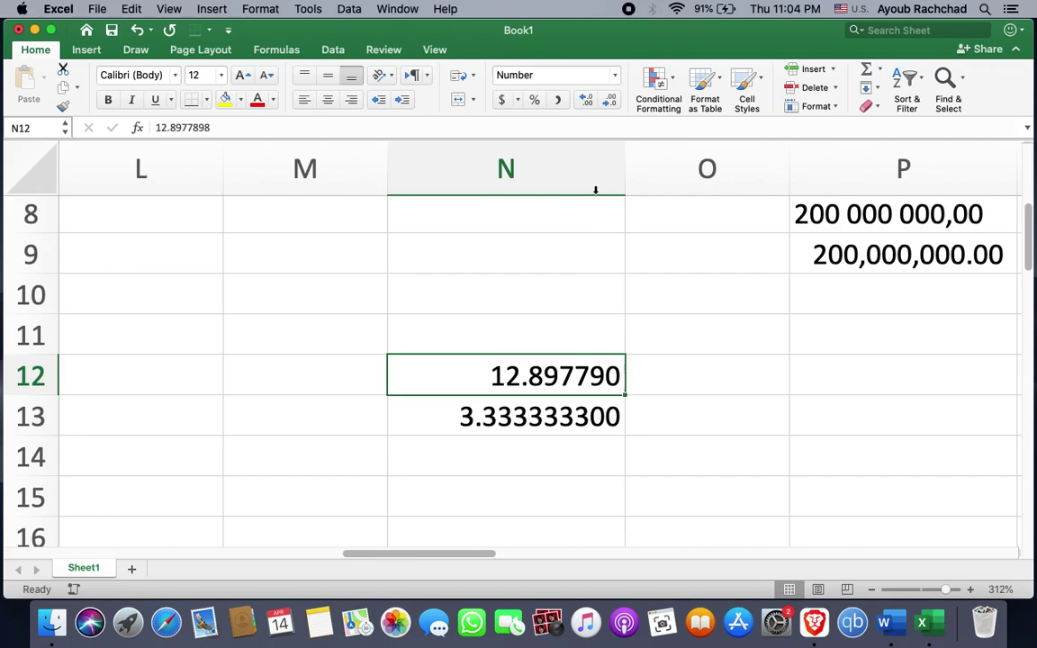
click(609, 101)
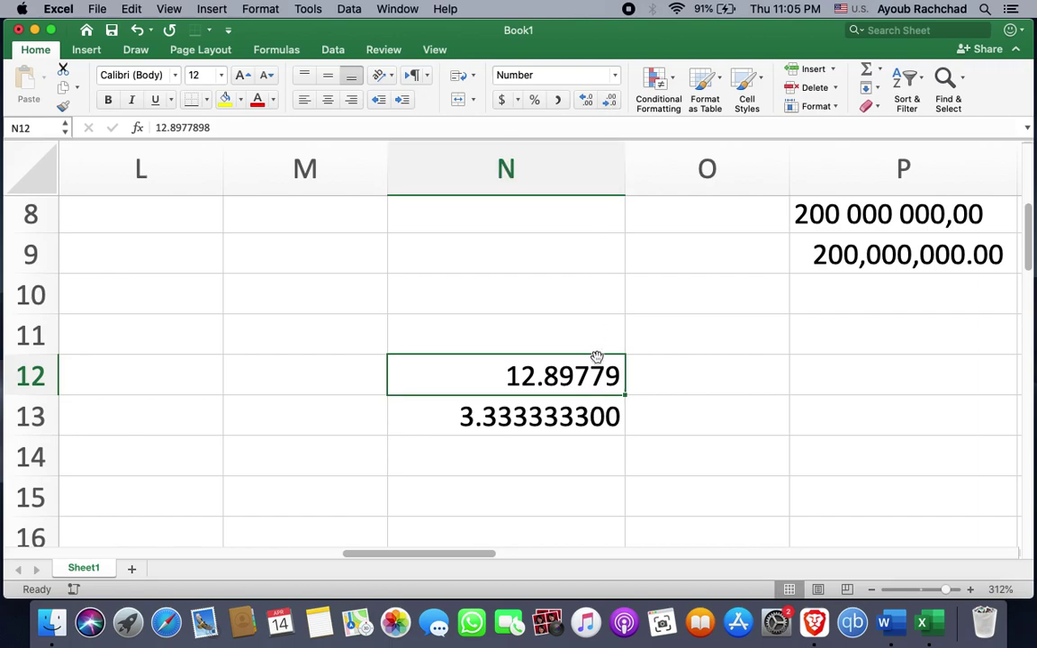
click(607, 104)
click(607, 105)
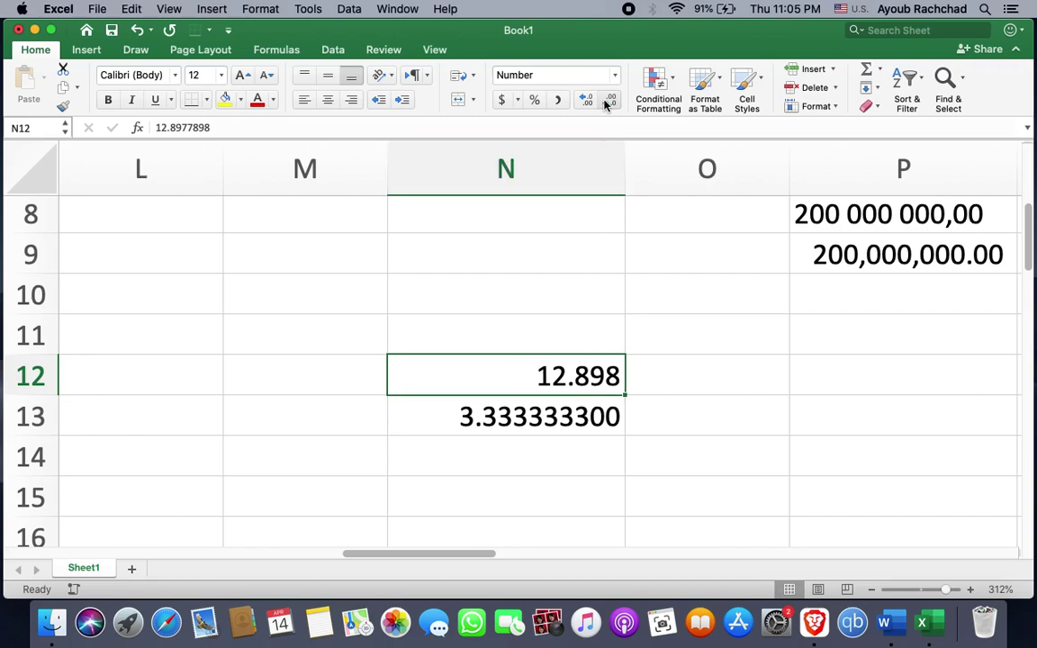
click(607, 105)
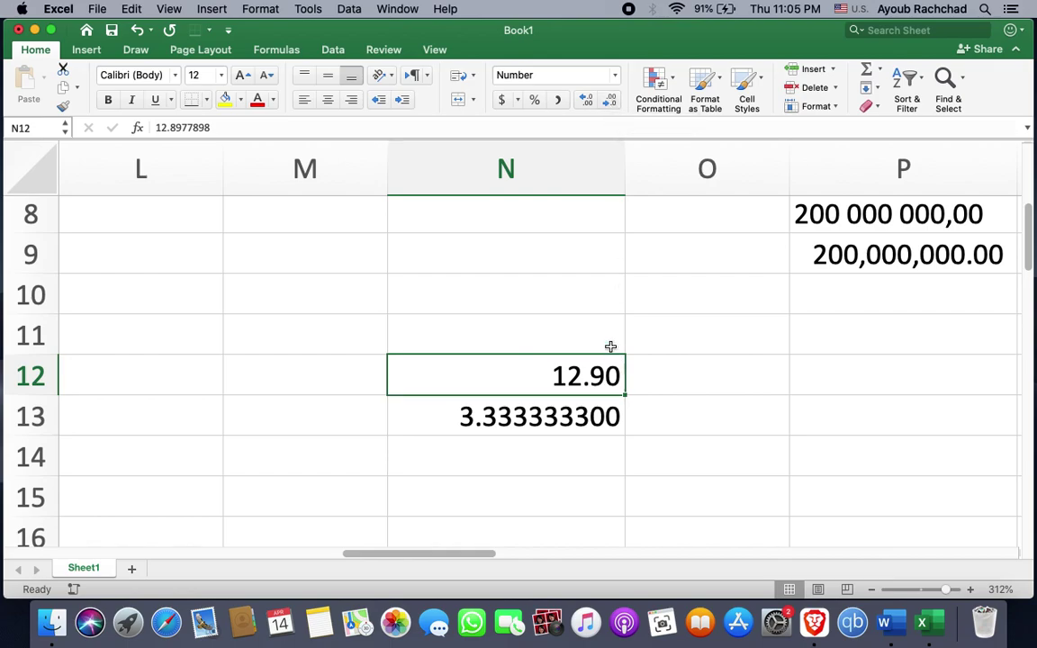
click(611, 102)
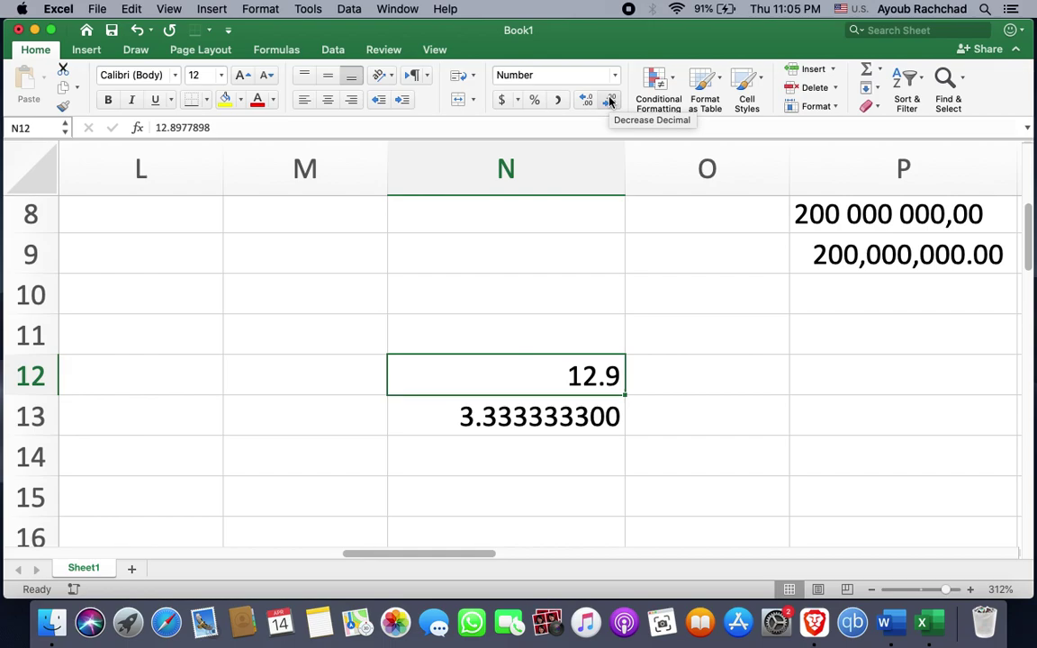
click(610, 101)
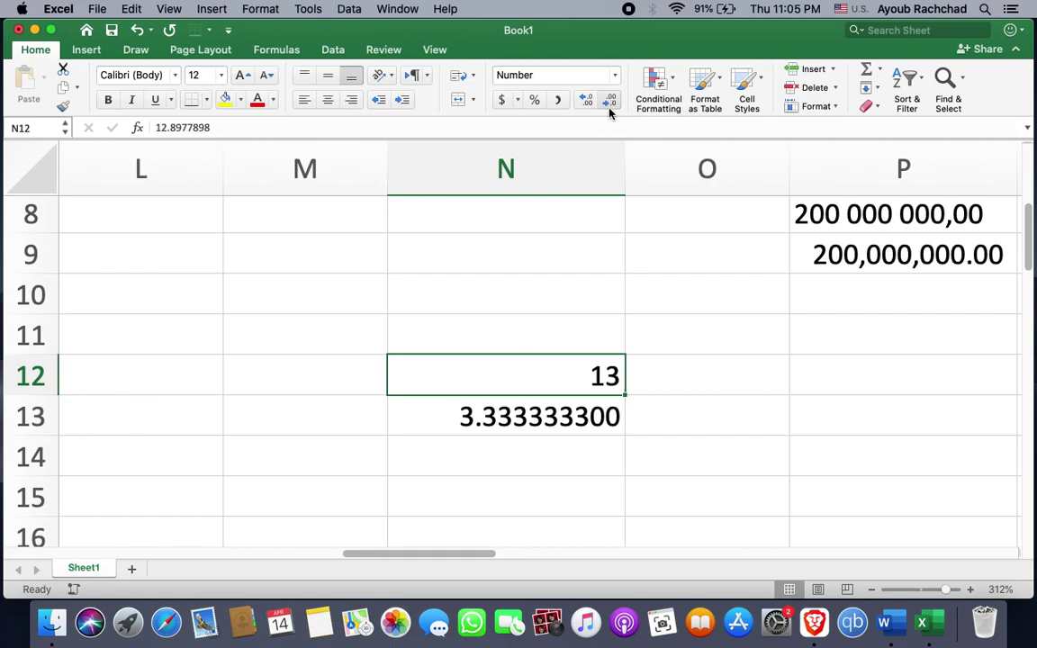
scroll(620, 353, right, 2)
scroll(620, 354, right, 2)
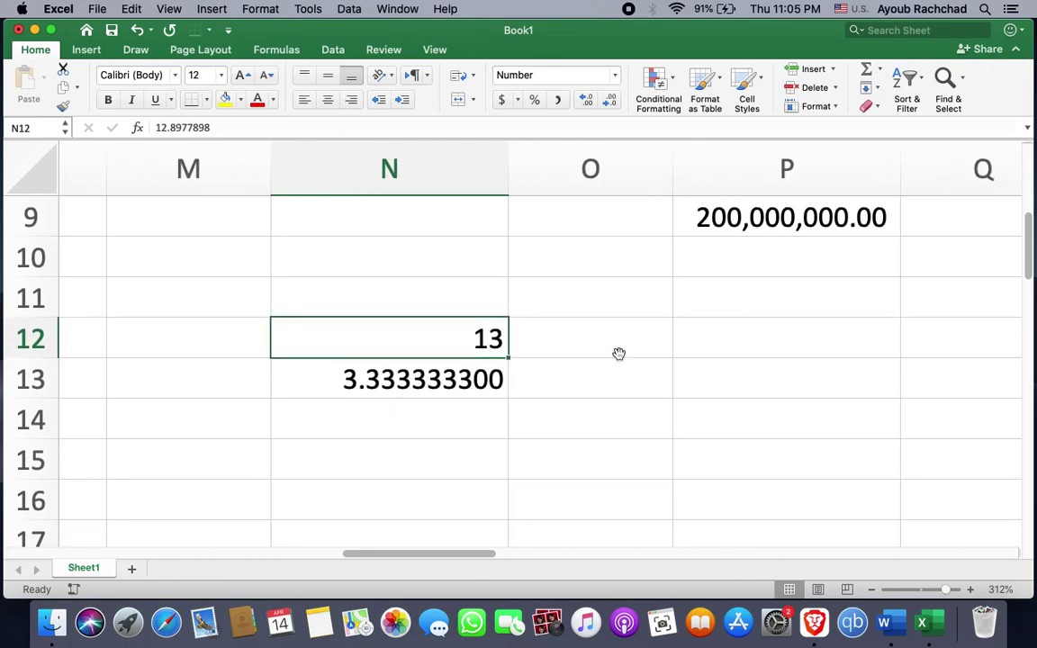
scroll(619, 354, right, 5)
Scroll the Word TABLEUR document down to the 8. Formules section on page 16
scroll(595, 261, down, 2)
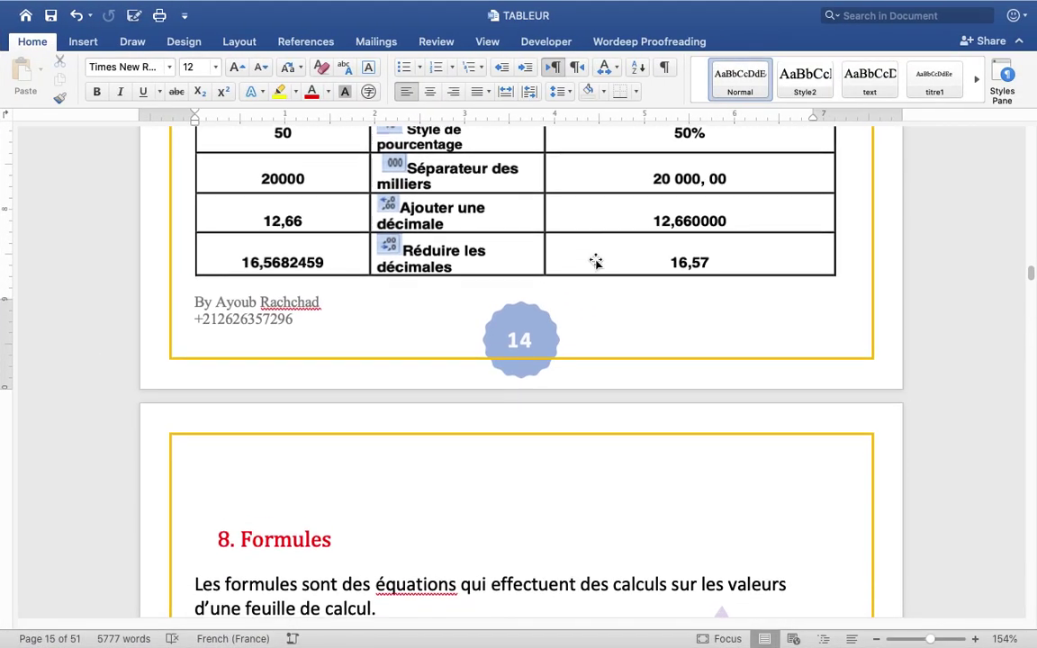
scroll(461, 269, down, 1)
scroll(461, 270, up, 3)
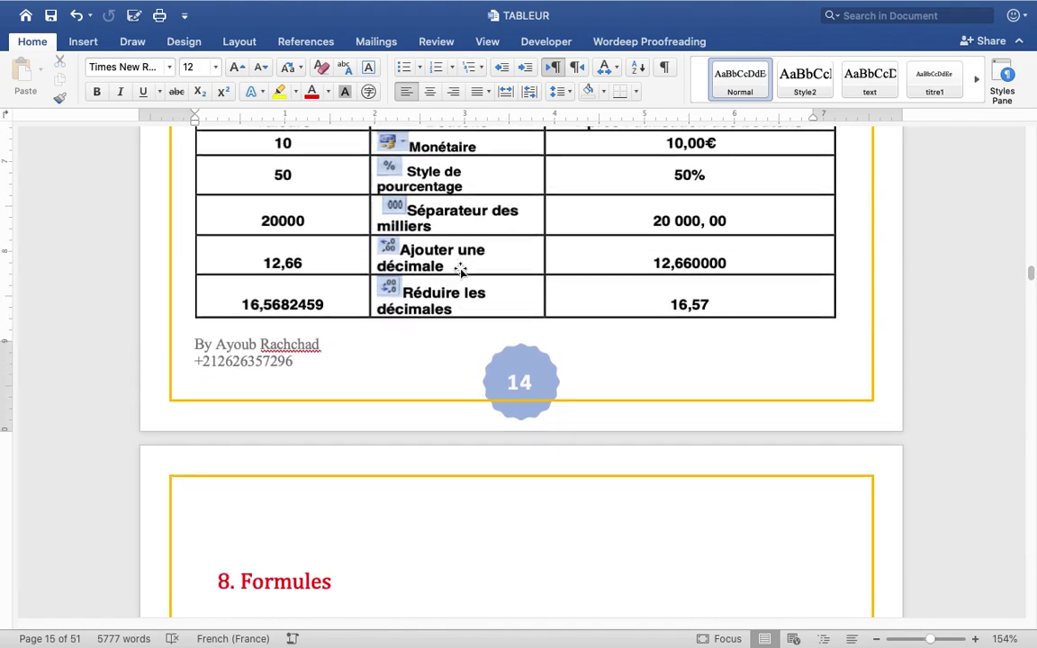
scroll(461, 272, up, 4)
scroll(460, 269, down, 2)
scroll(460, 269, down, 3)
scroll(460, 270, down, 4)
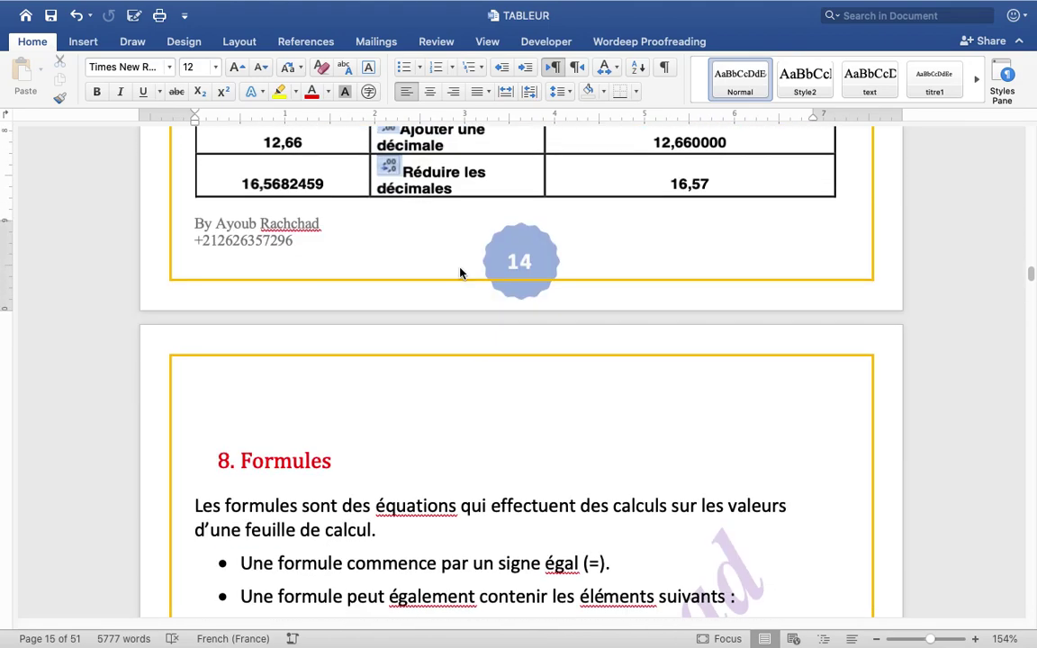
scroll(460, 268, down, 5)
scroll(460, 268, down, 2)
scroll(460, 268, down, 3)
scroll(460, 267, down, 1)
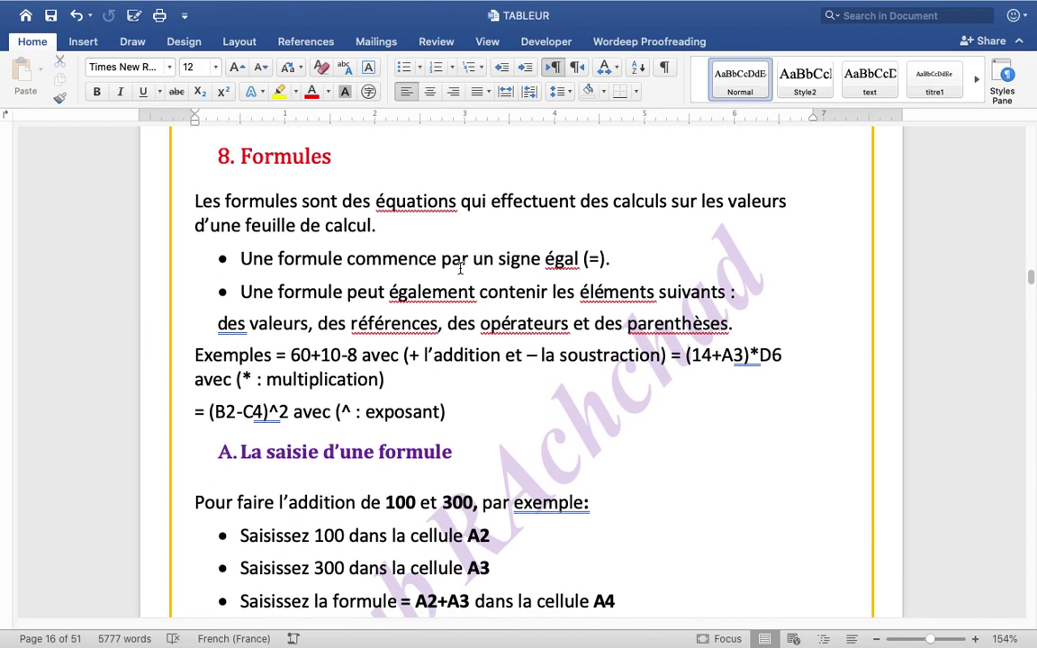